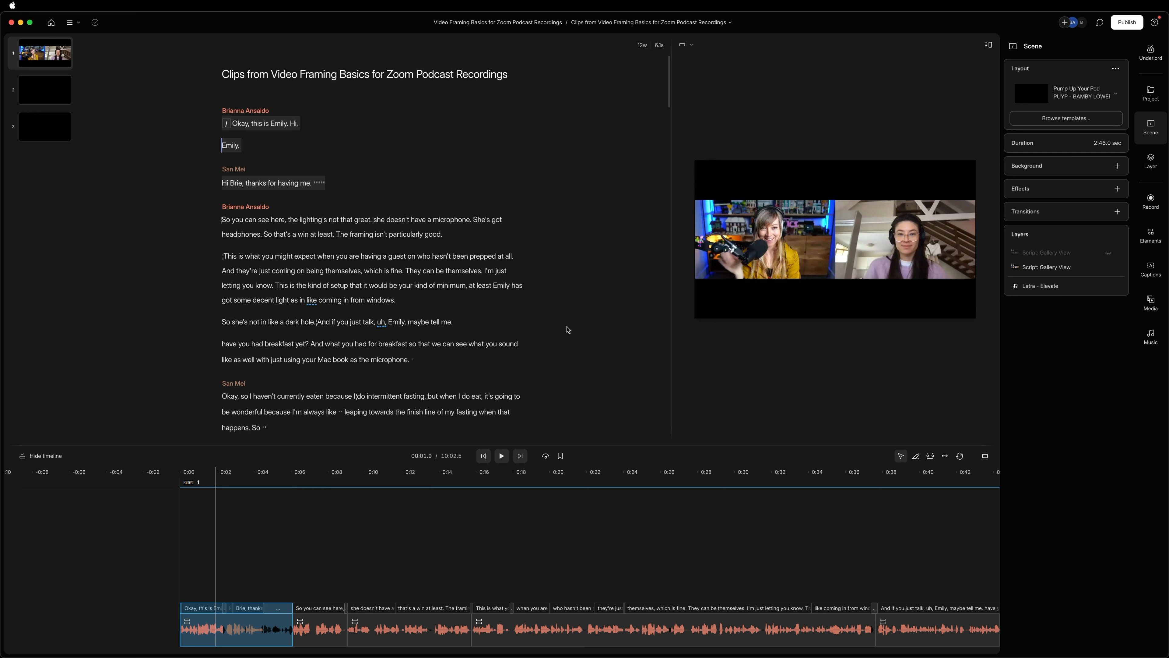
# Open the sequence behind the opening clip and examine its two Gallery View tracks.
pyautogui.click(234, 629)
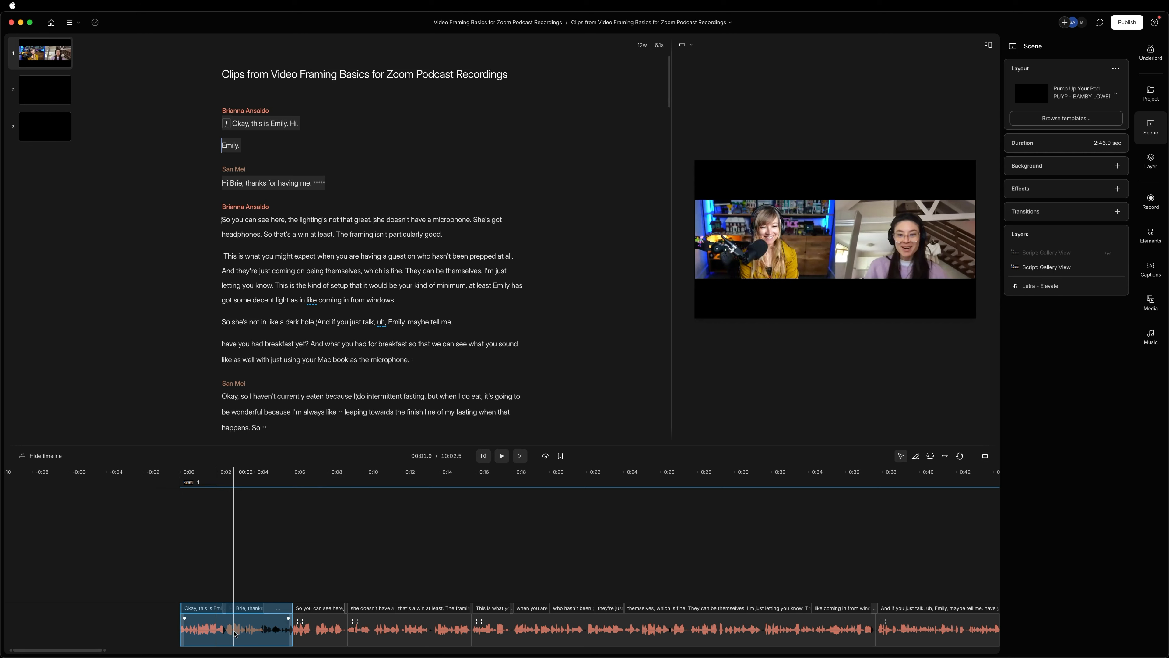
pyautogui.rightClick(236, 628)
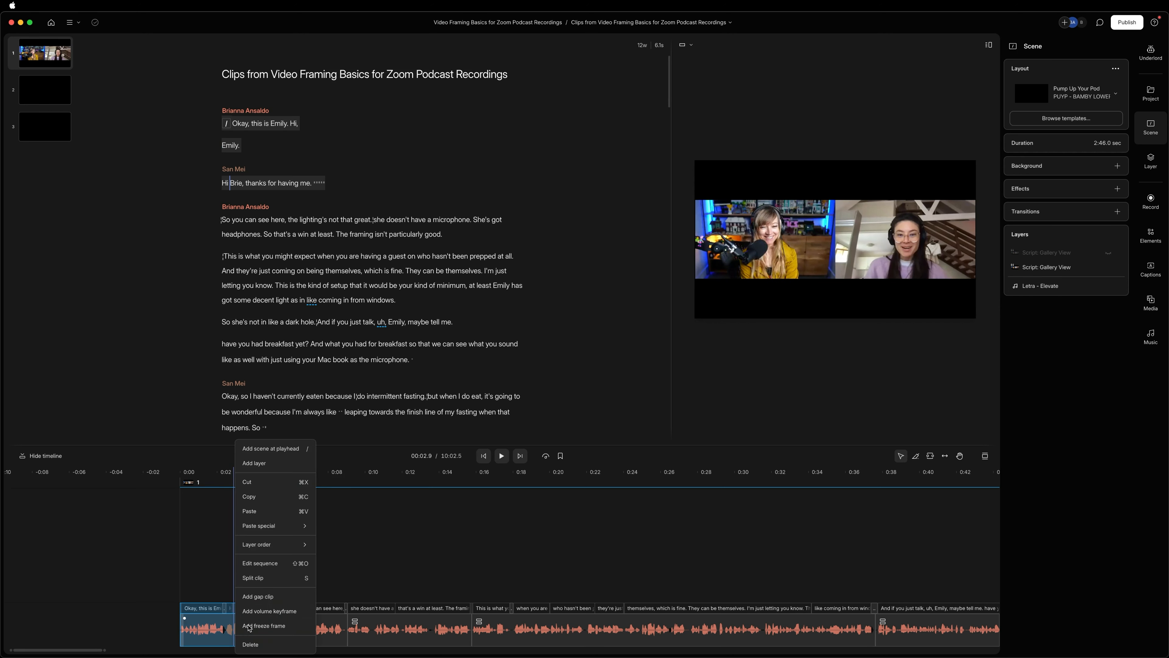
pyautogui.click(270, 564)
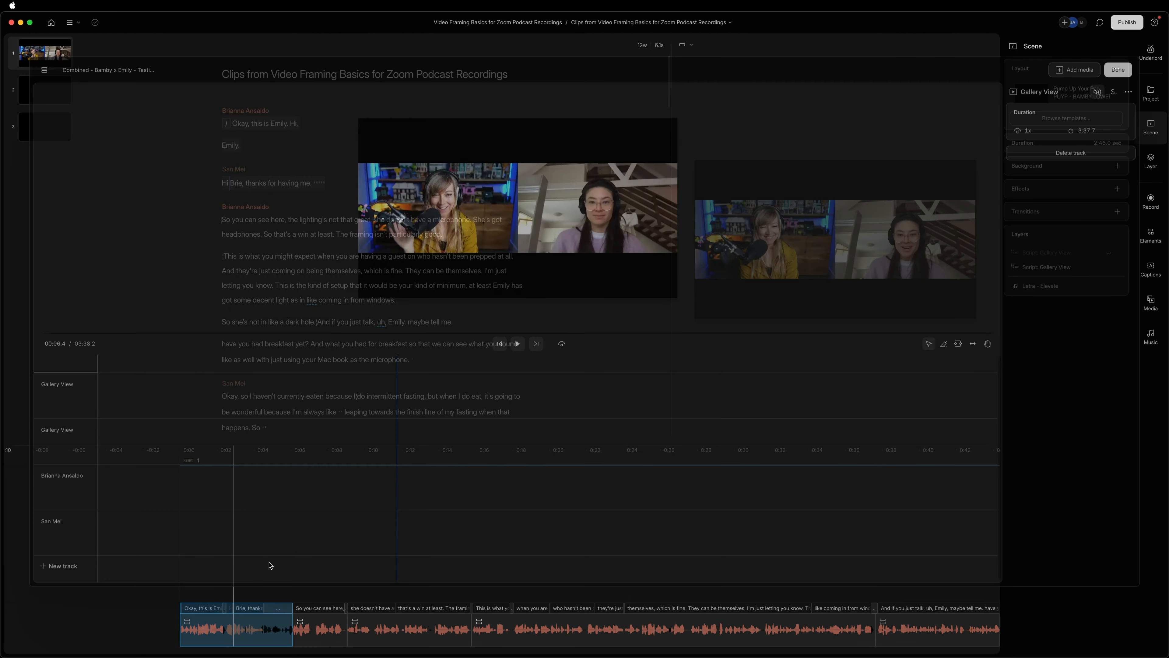
pyautogui.click(158, 424)
pyautogui.click(161, 409)
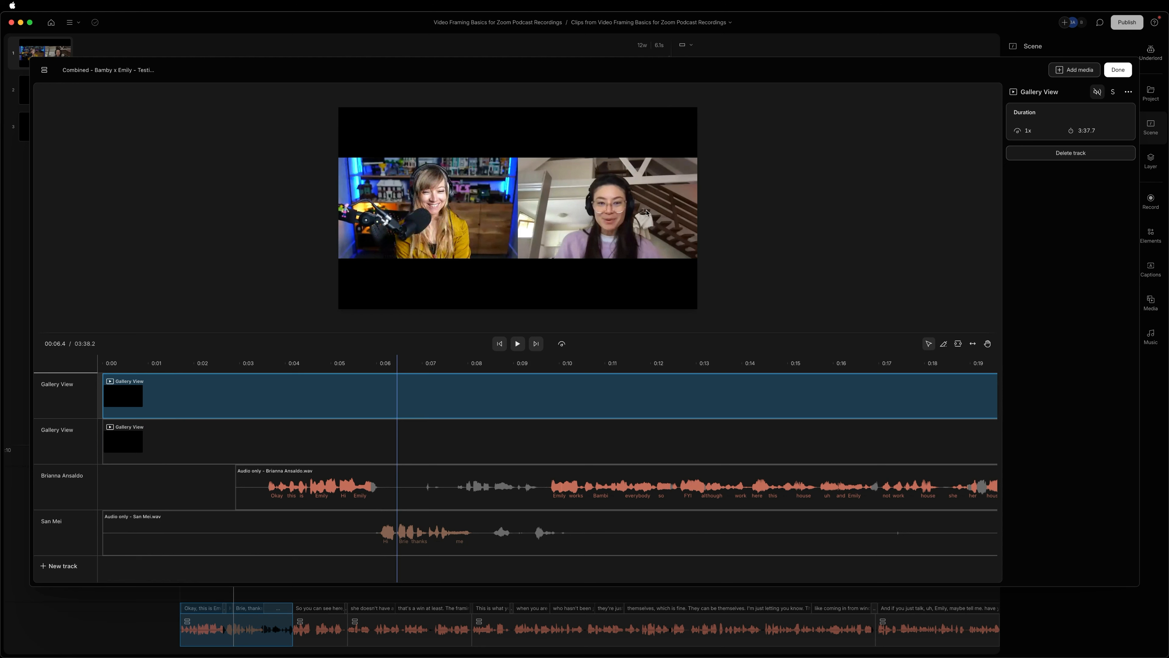
pyautogui.click(166, 455)
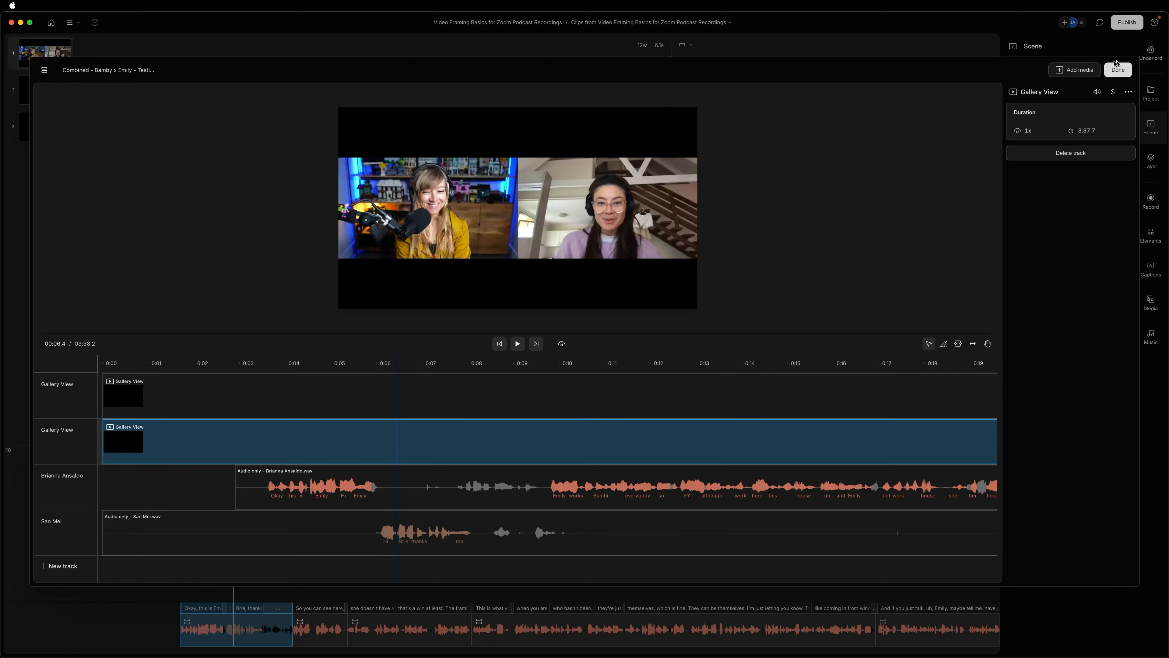
# Check the media available for the sequence and the host's audio track, and close the sequence editor.
pyautogui.click(1069, 72)
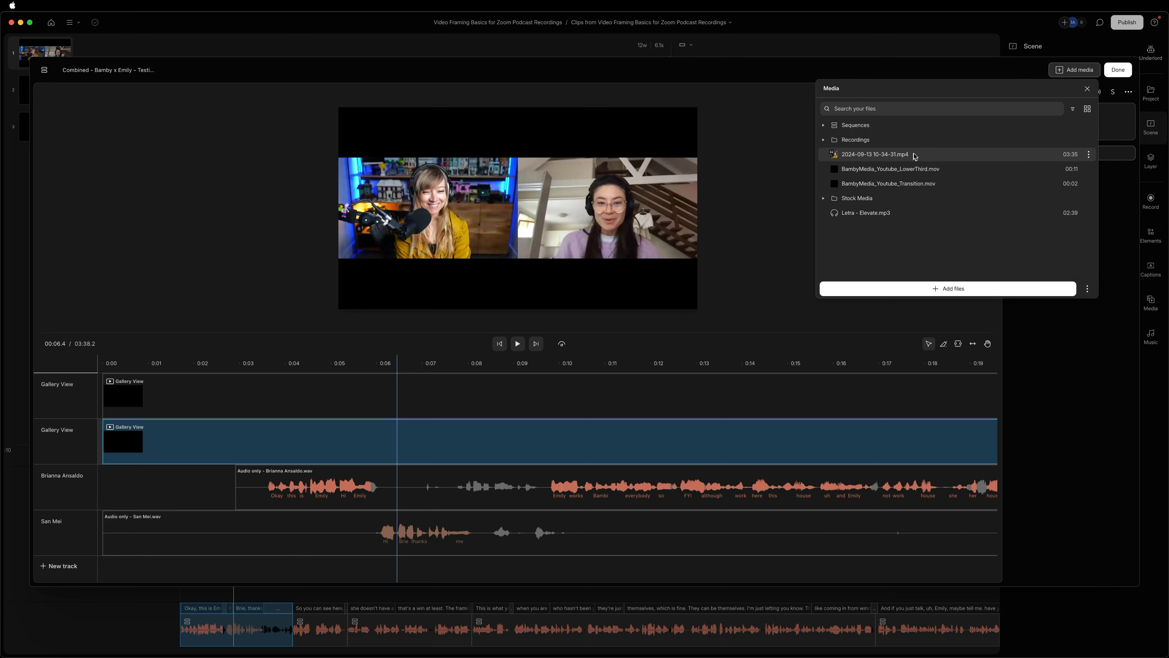
pyautogui.click(1087, 88)
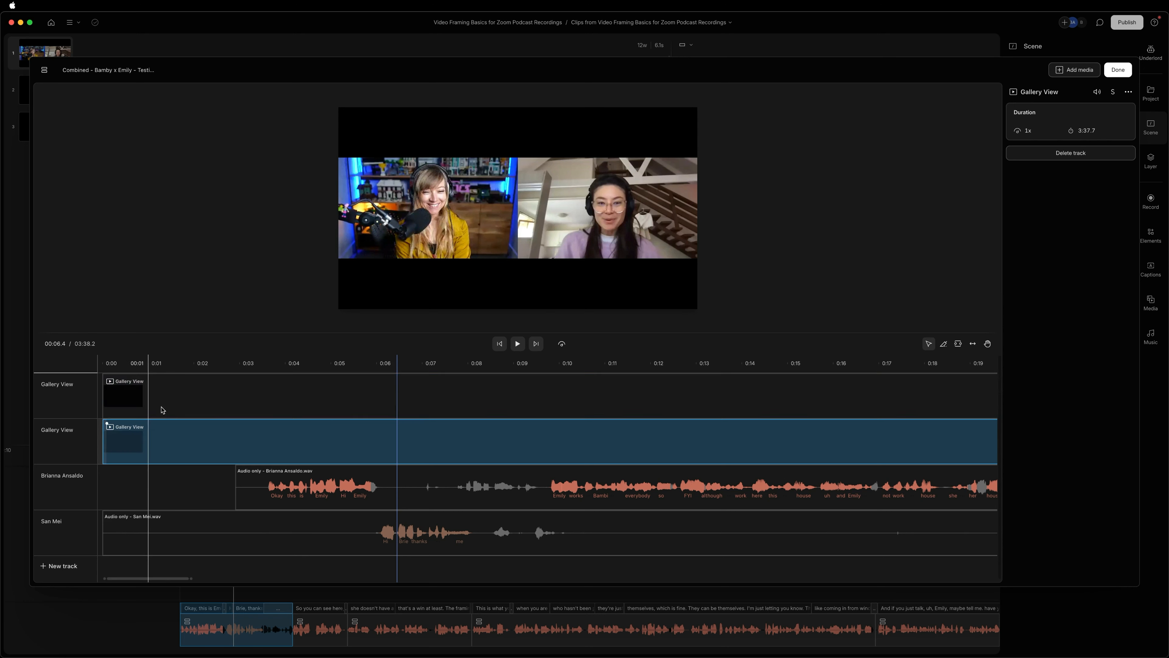
pyautogui.rightClick(178, 439)
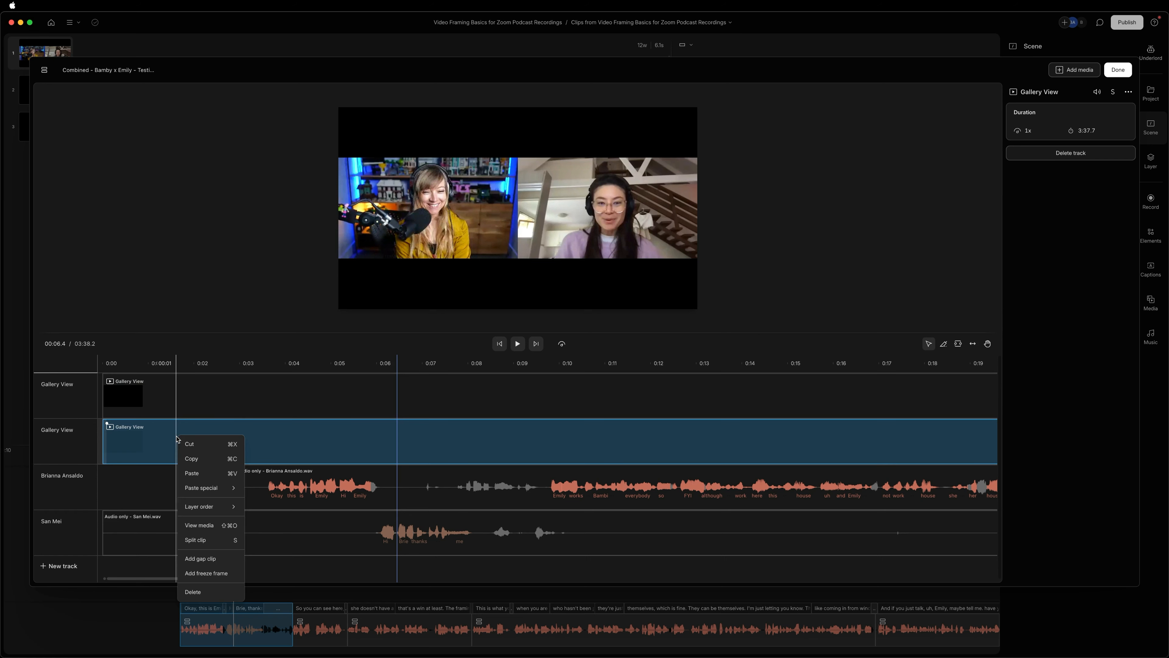
pyautogui.click(150, 492)
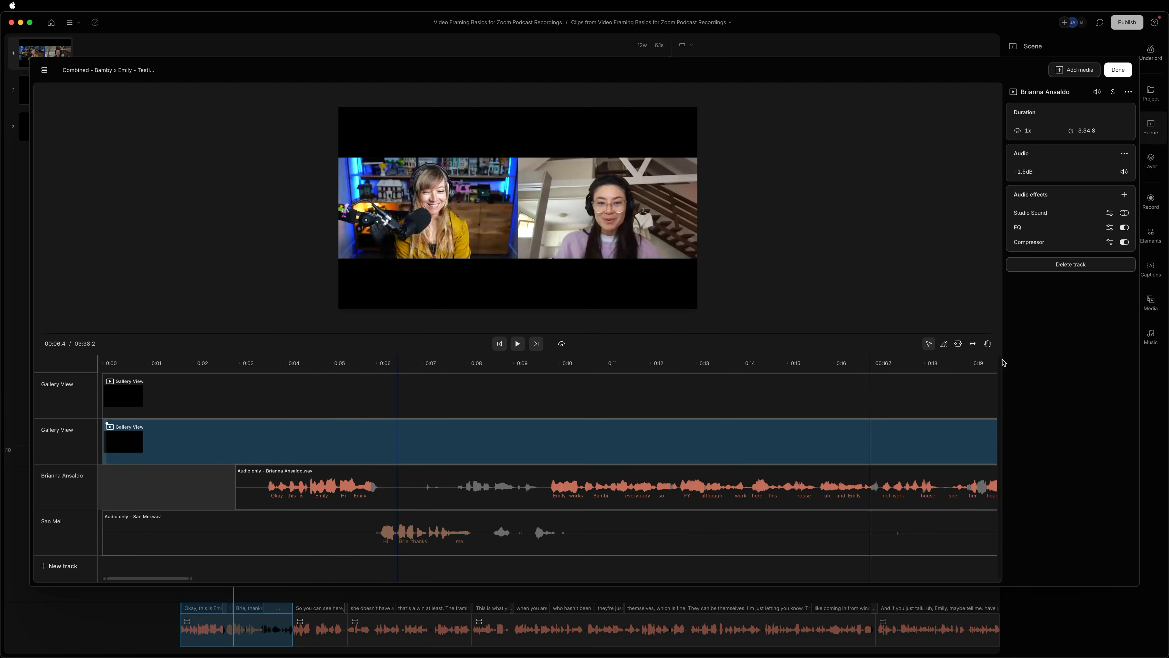
pyautogui.click(1117, 69)
# Duplicate the transcript passage from "So" before "This is a common" through "bring it back up again." to a new composition.
pyautogui.scroll(-5, 313, 320)
pyautogui.scroll(-6, 314, 320)
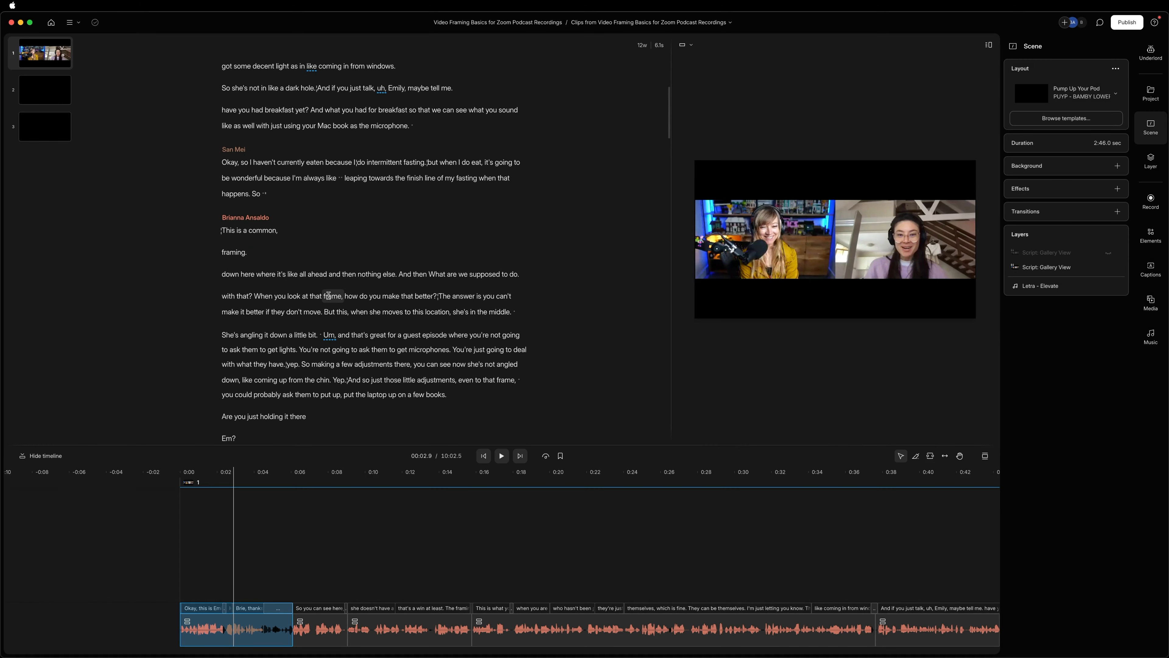
pyautogui.scroll(-5, 261, 91)
pyautogui.moveTo(261, 90); pyautogui.dragTo(308, 221)
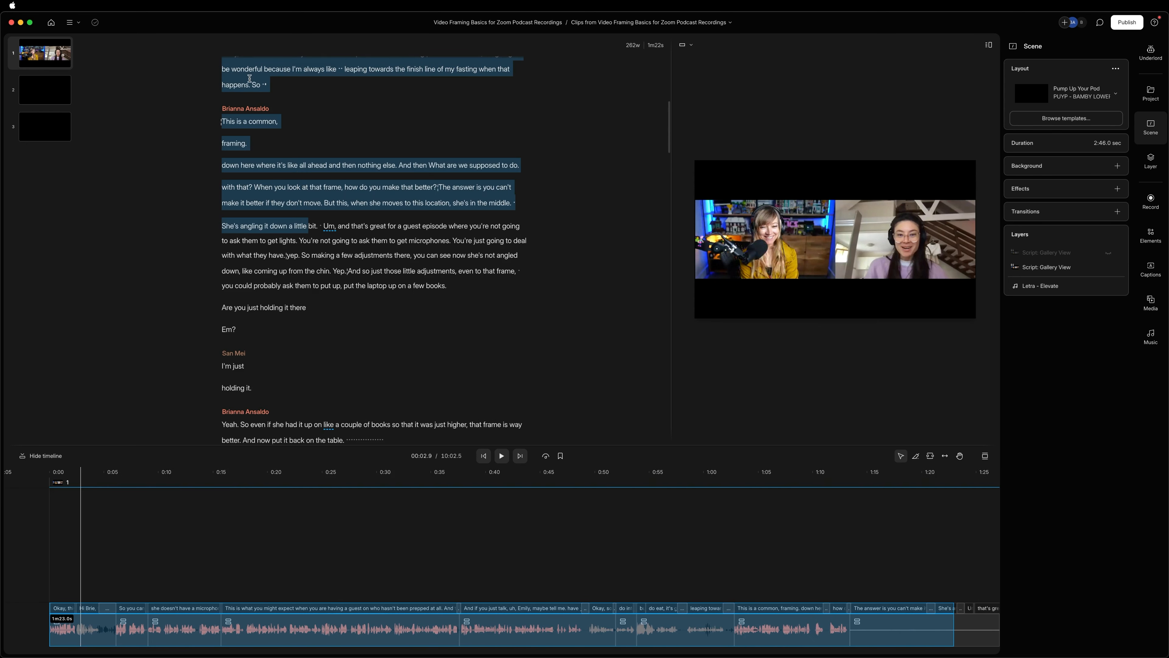
pyautogui.click(256, 81)
pyautogui.moveTo(254, 82); pyautogui.dragTo(417, 303)
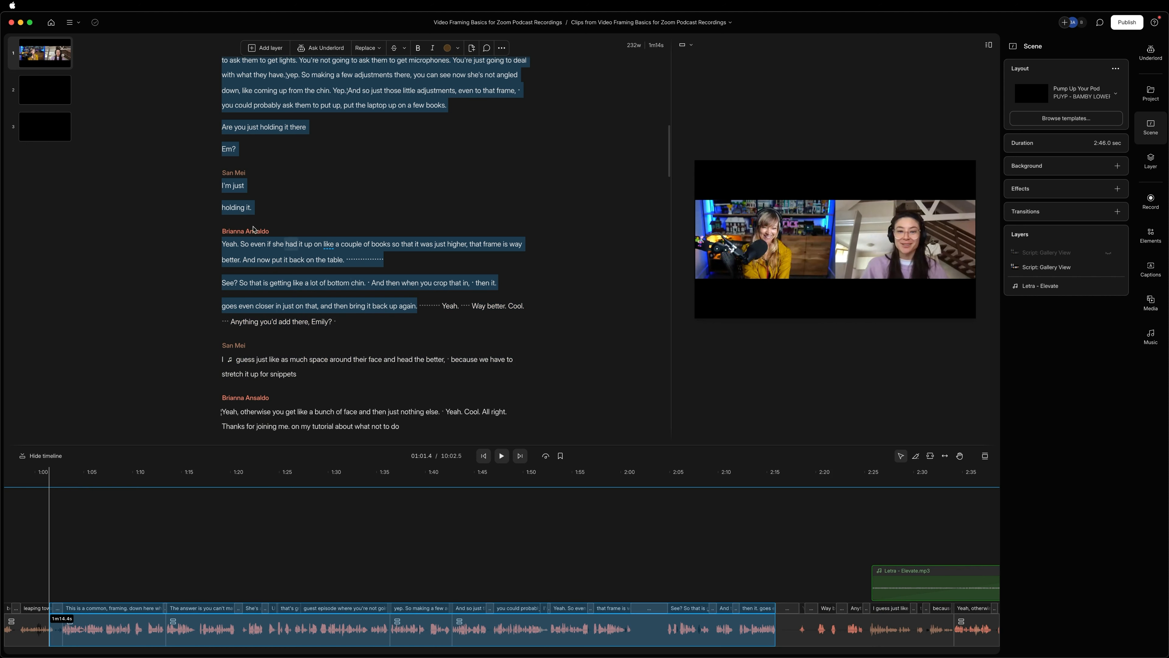
pyautogui.rightClick(279, 260)
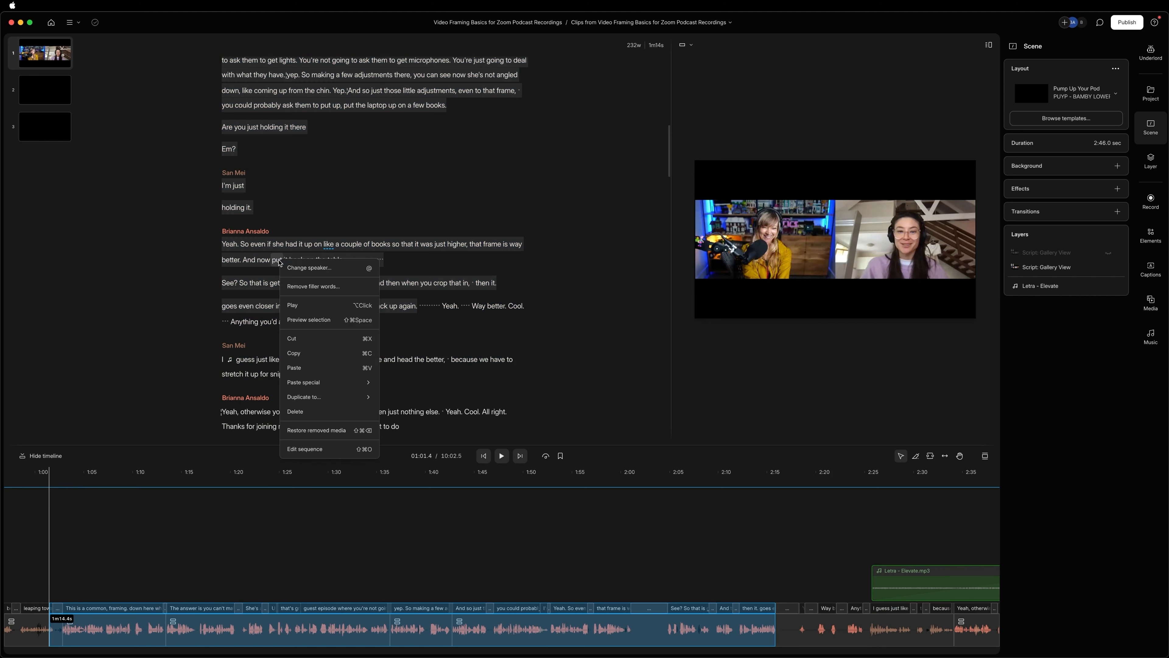
pyautogui.moveTo(341, 397)
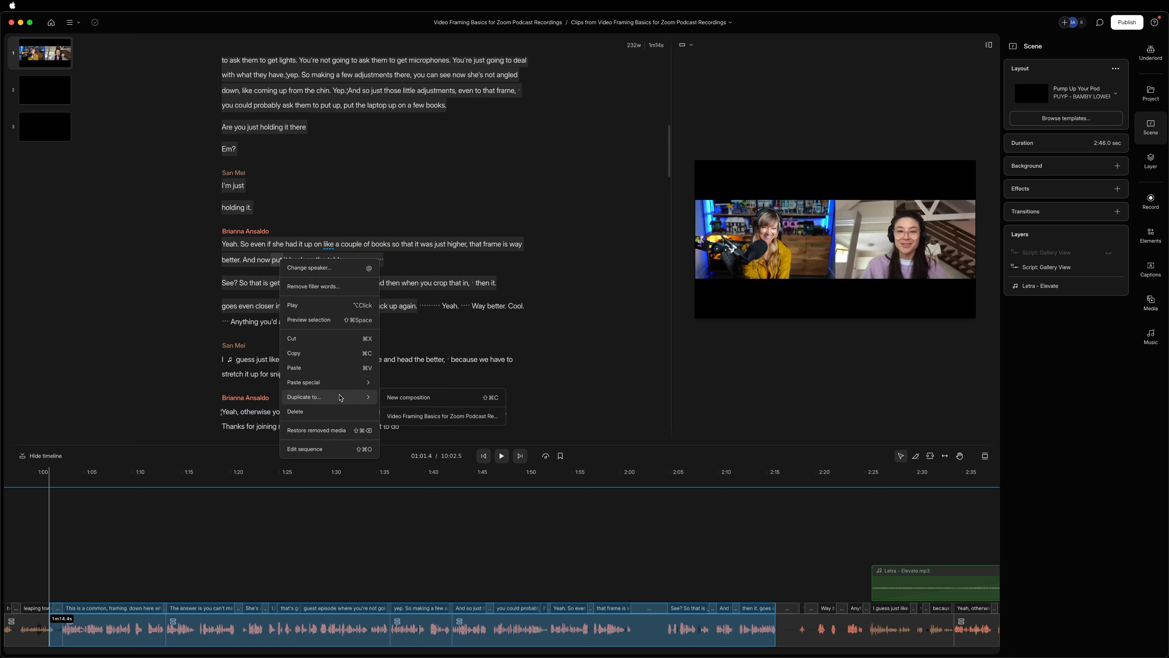
pyautogui.click(421, 398)
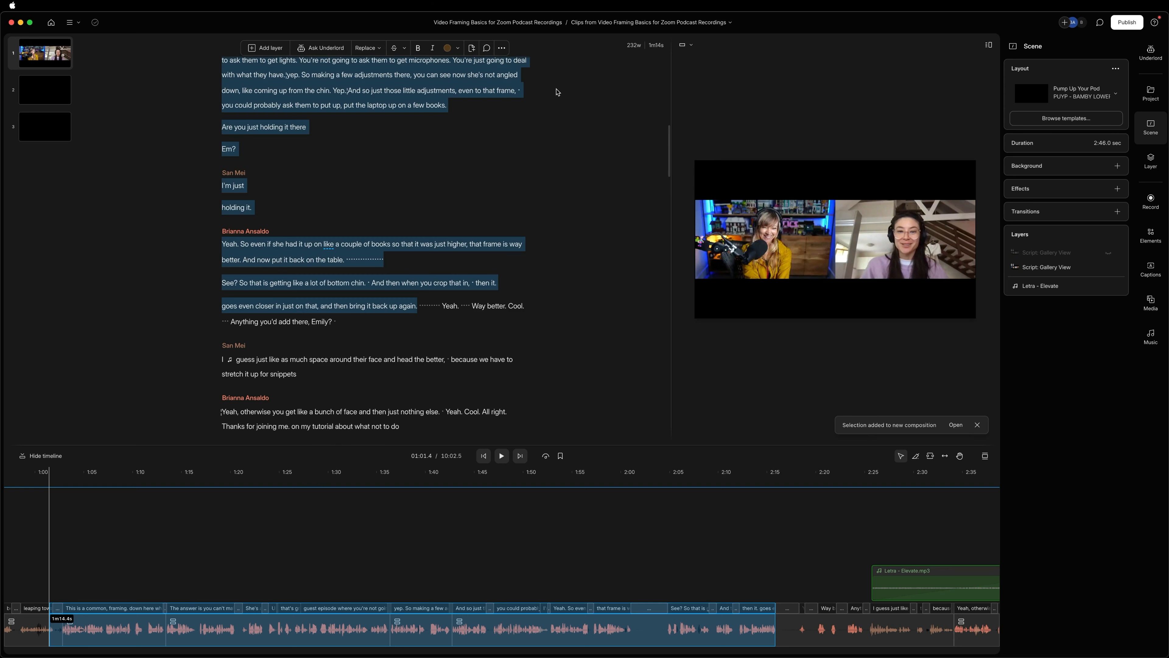
# Open the duplicated composition and rename it "Snippet from Episode - Draft".
pyautogui.click(730, 23)
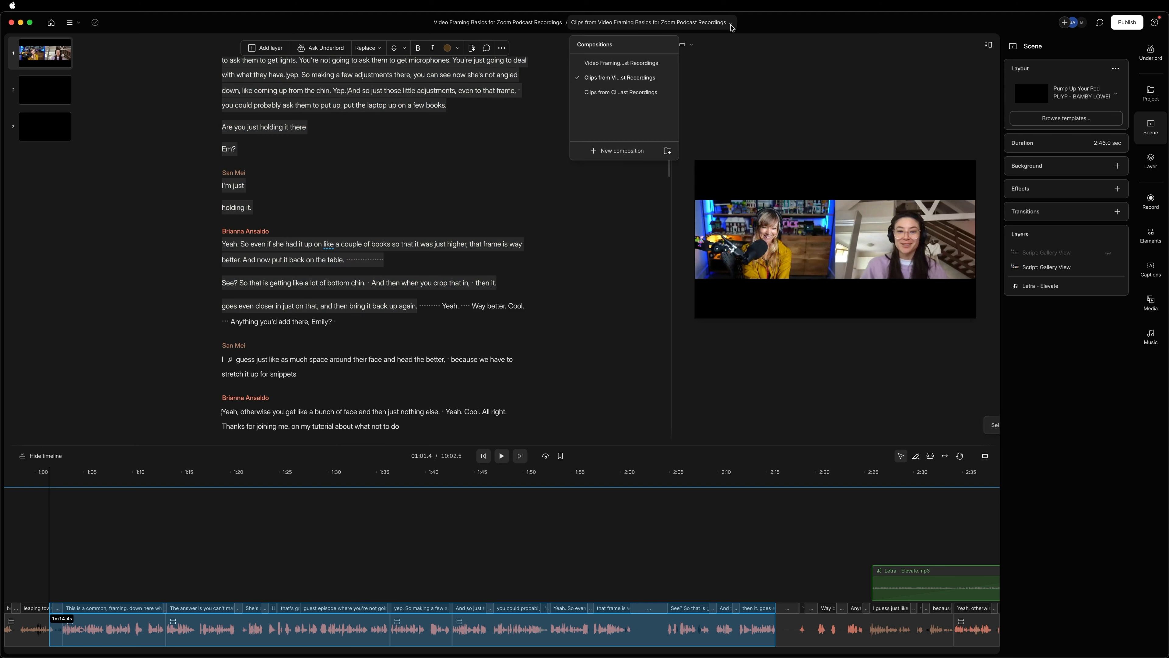
pyautogui.click(596, 95)
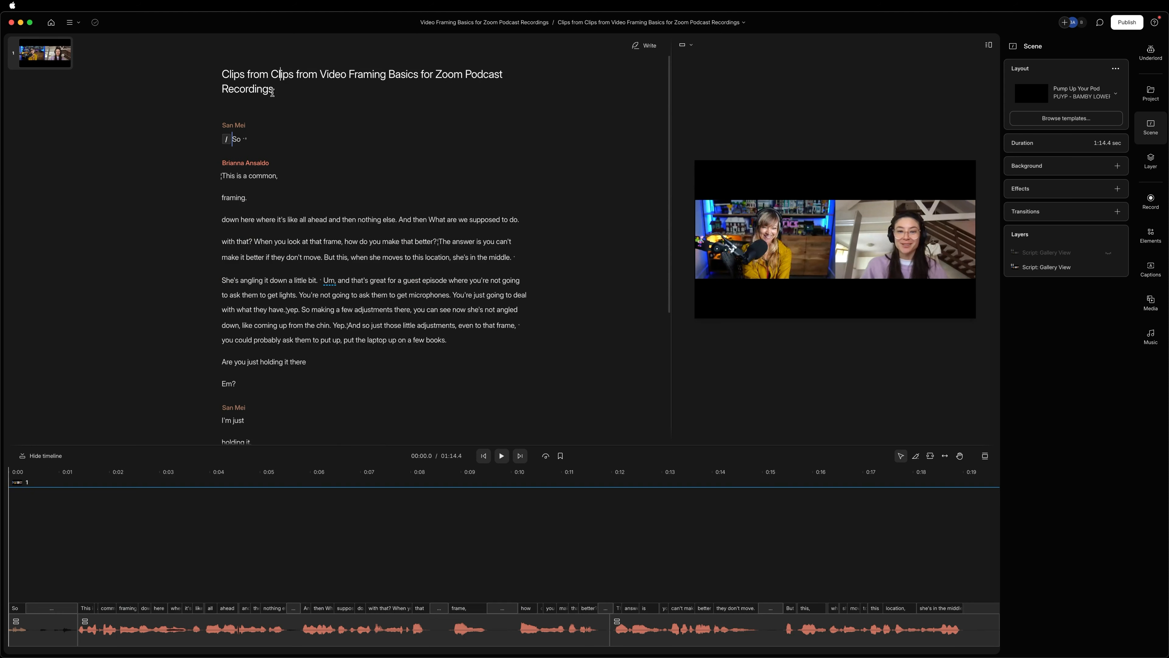
pyautogui.moveTo(272, 92); pyautogui.dragTo(214, 70)
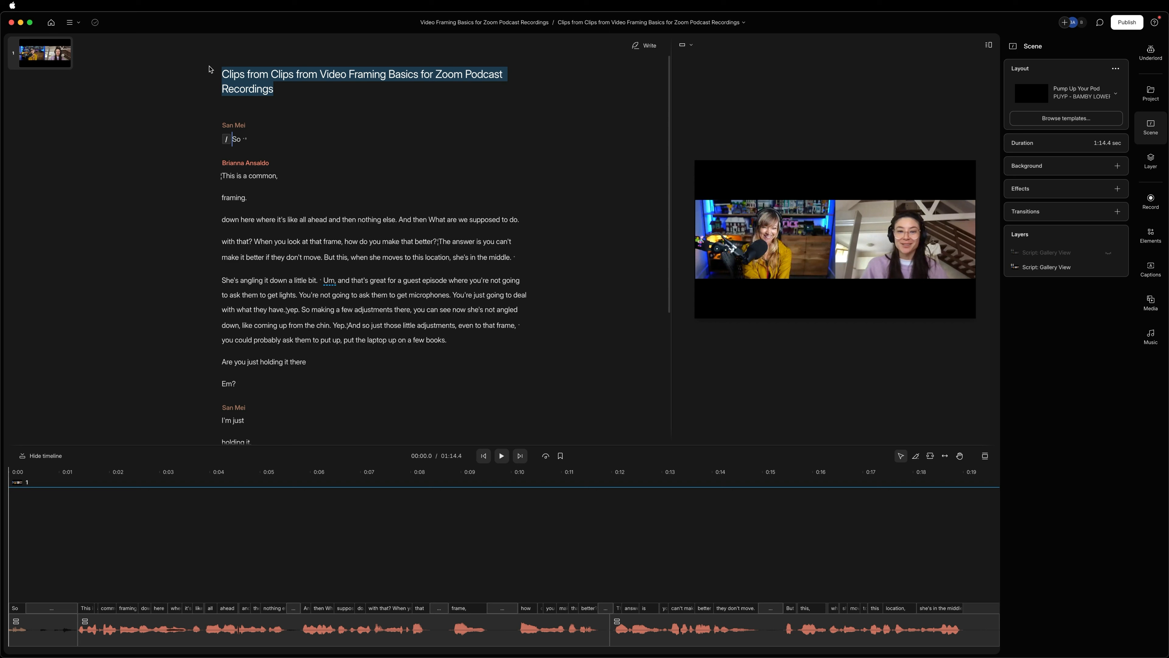
pyautogui.write('Snippet from ')
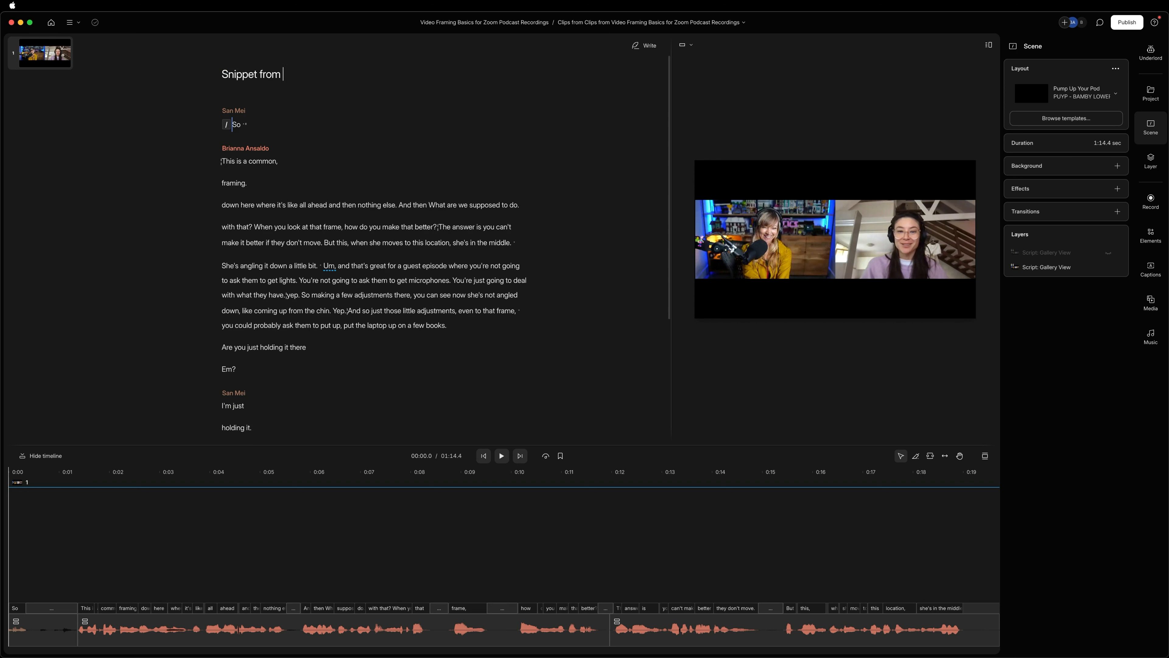
pyautogui.write('Episode = ')
pyautogui.write('Draft')
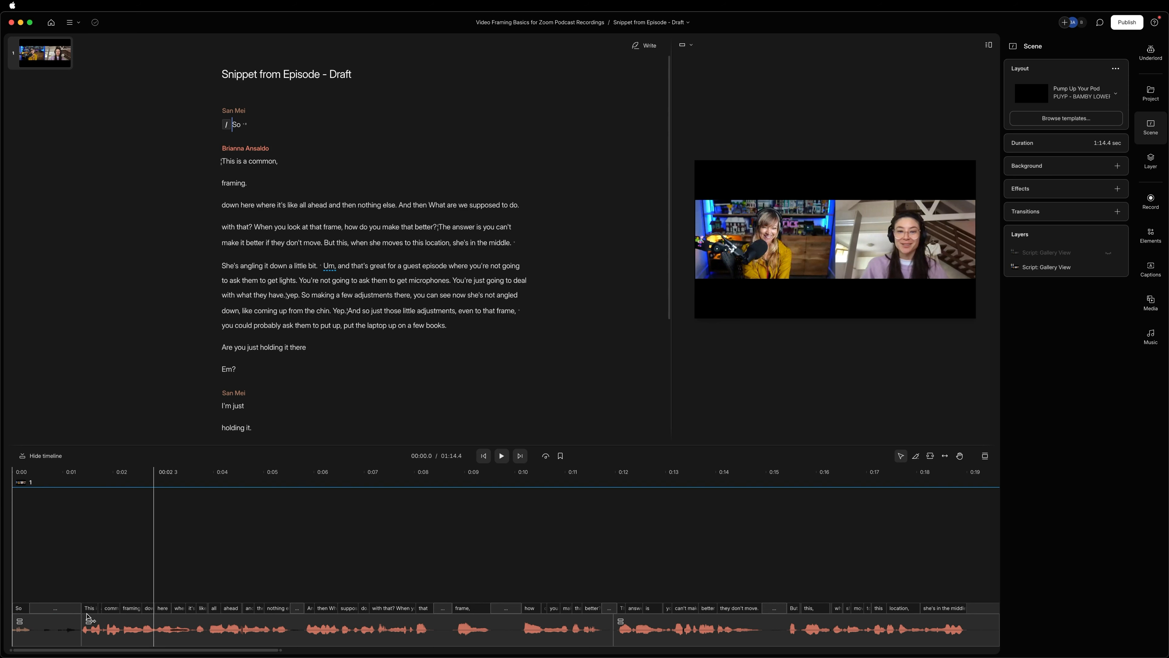
# Play the long pause between "table." and "See?" in the snippet, and return to the start of the timeline.
pyautogui.hscroll(-4, 92, 617)
pyautogui.hscroll(1, 255, 623)
pyautogui.hscroll(10, 265, 624)
pyautogui.hscroll(15, 277, 622)
pyautogui.hscroll(13, 320, 620)
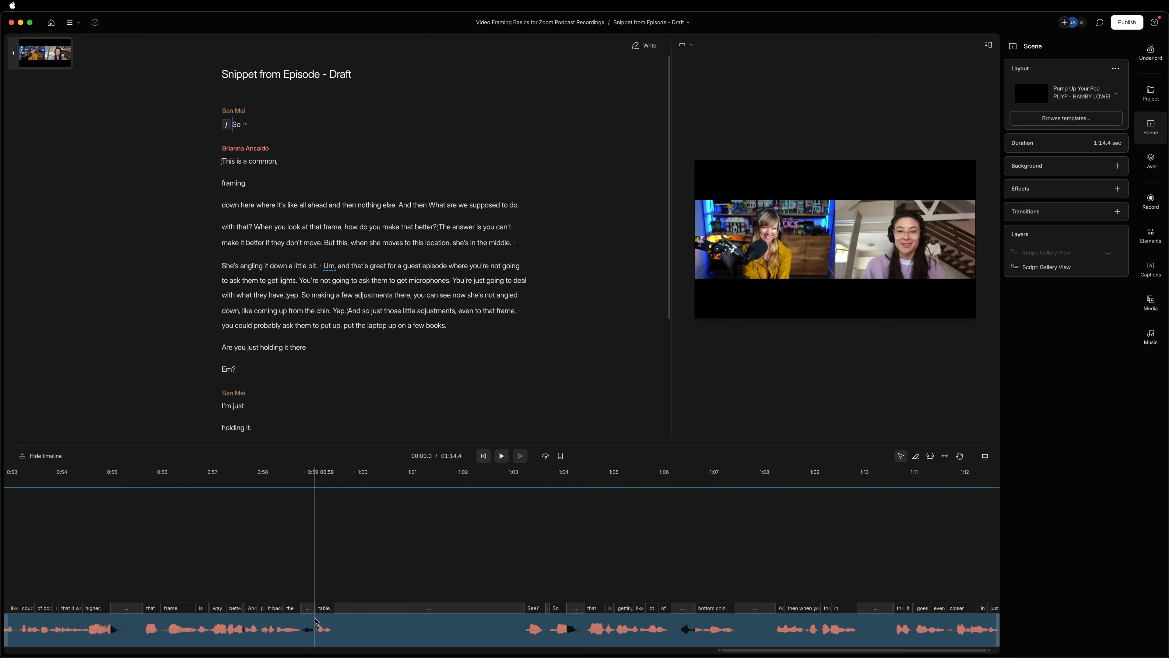
pyautogui.click(346, 533)
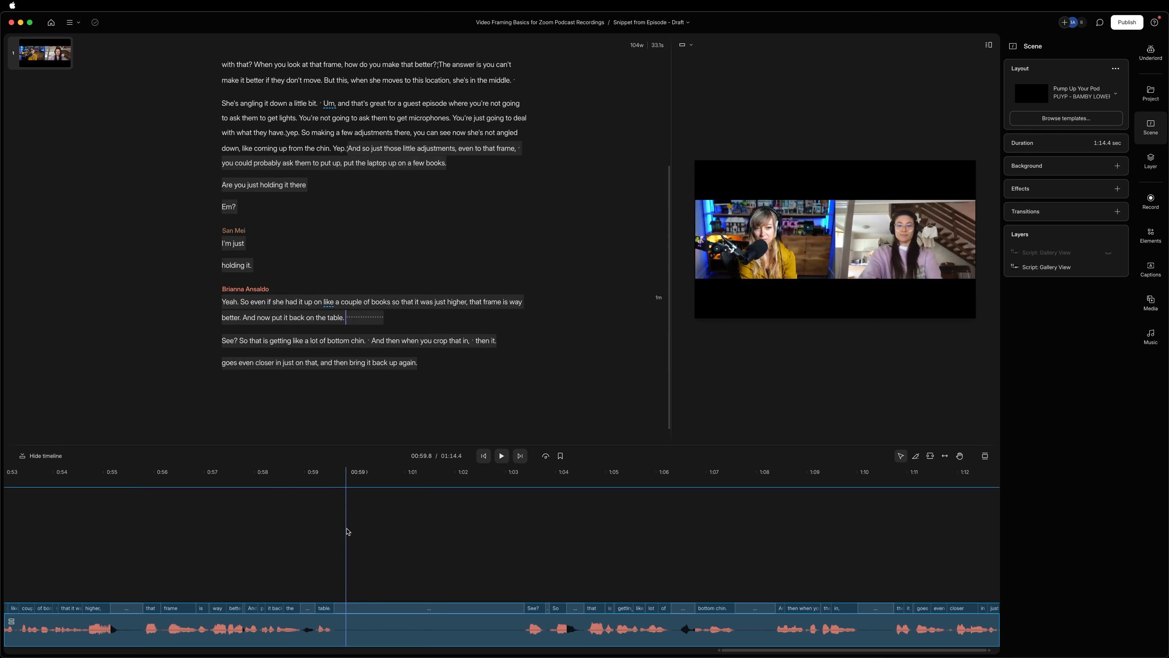
pyautogui.press('space')
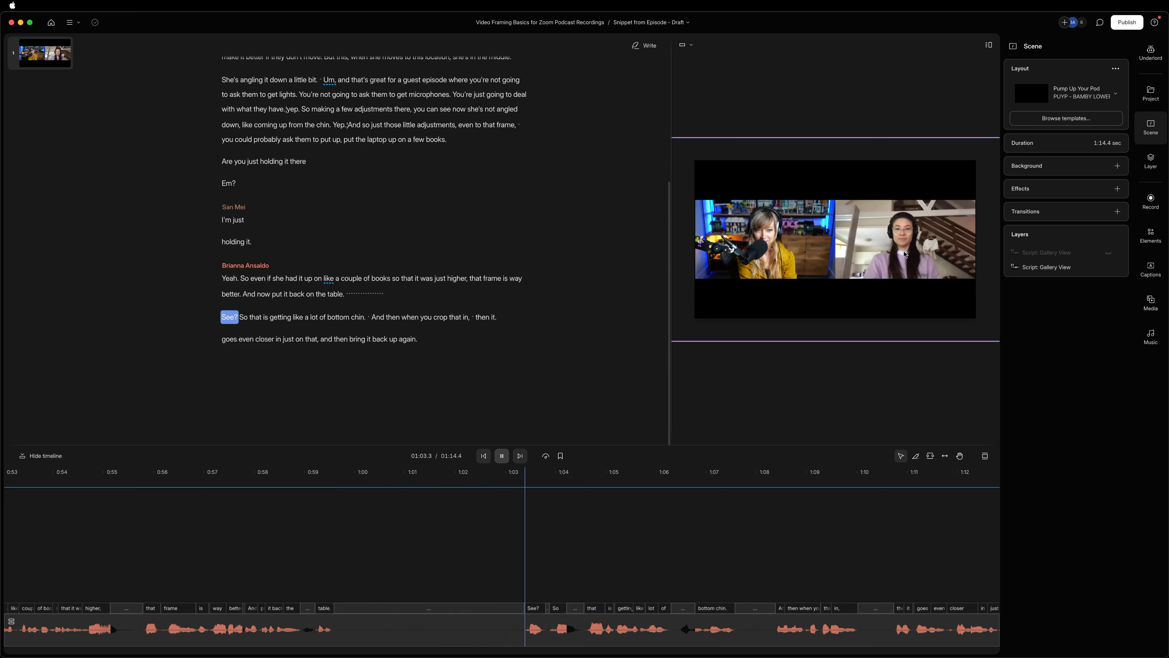
pyautogui.press('space')
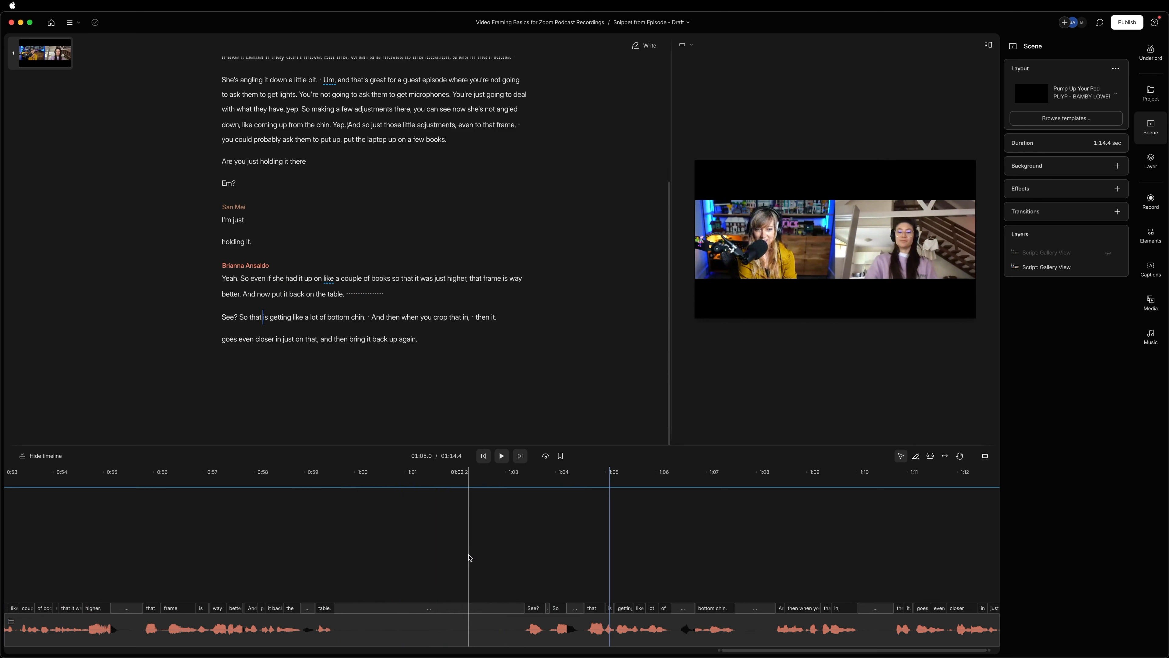
pyautogui.hscroll(-10, 460, 557)
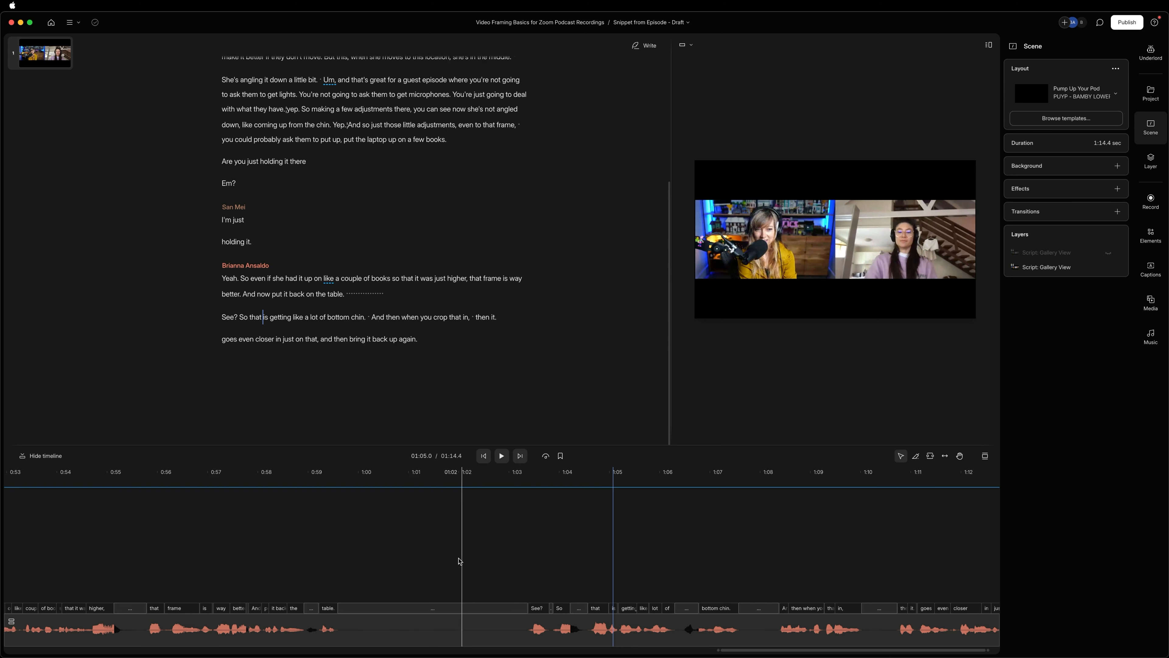
pyautogui.hscroll(-12, 436, 559)
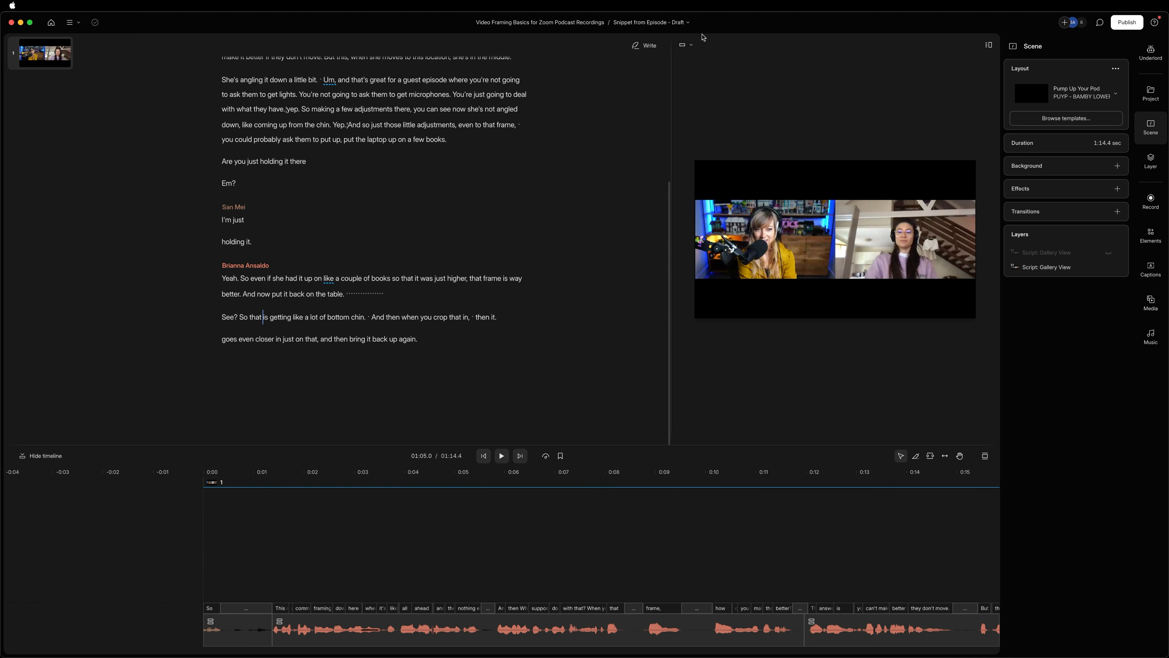
# Switch the composition to a portrait aspect ratio and move one of the two overlapping Gallery View layers straight down below the other.
pyautogui.click(692, 45)
pyautogui.click(704, 92)
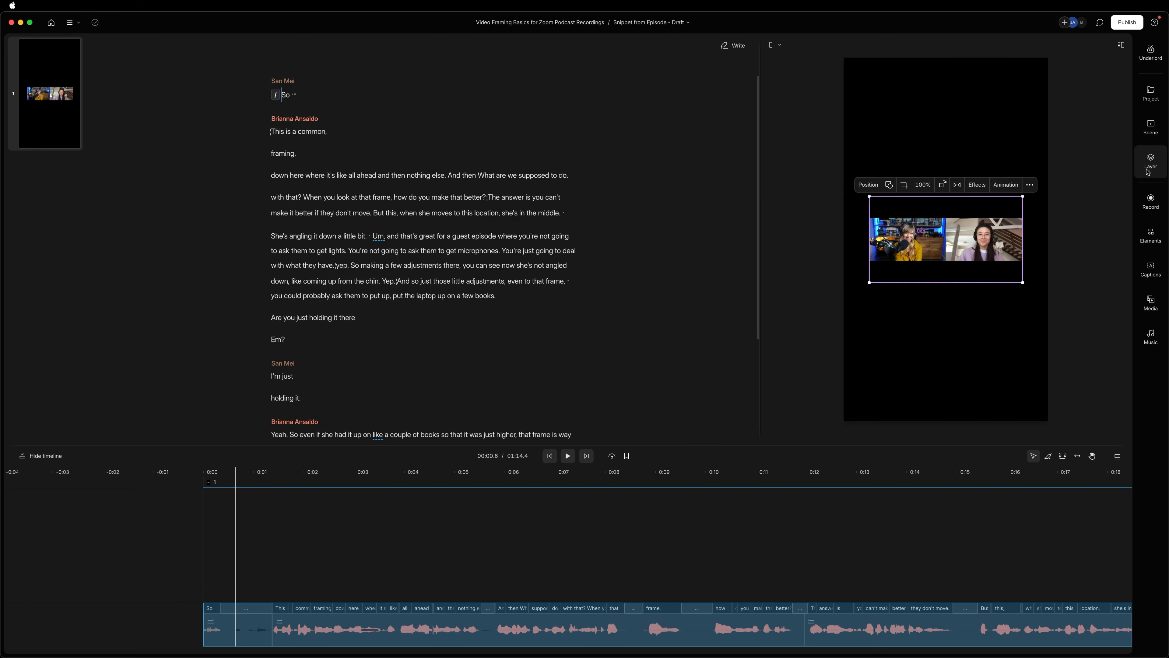
pyautogui.click(1155, 125)
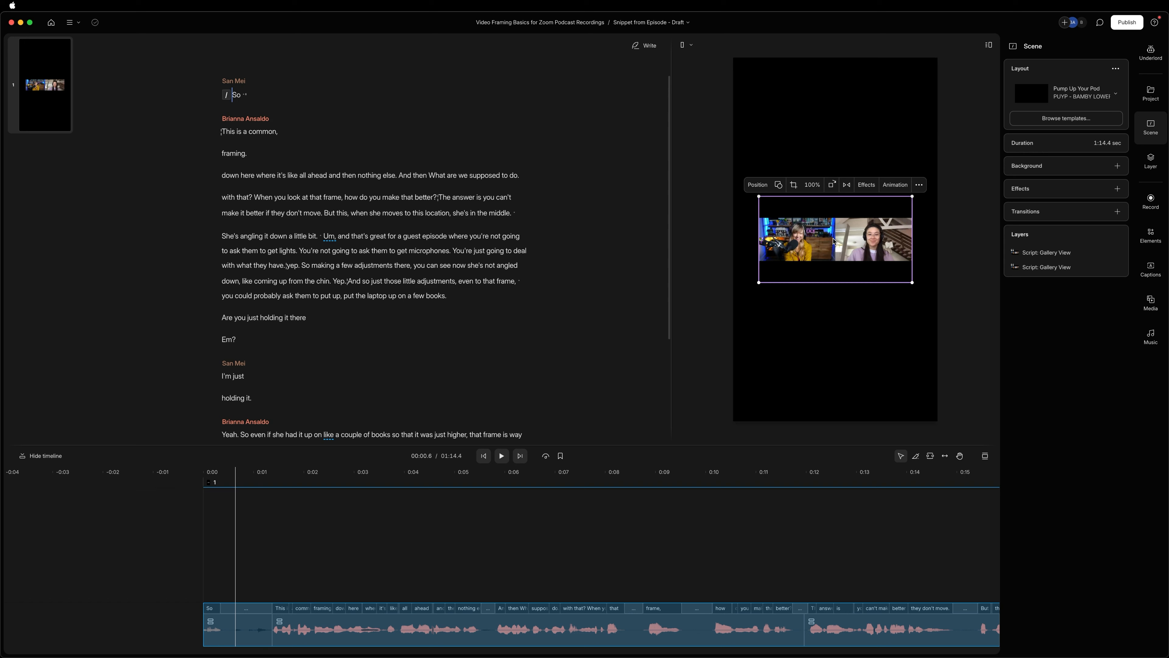
pyautogui.moveTo(834, 240); pyautogui.dragTo(834, 336)
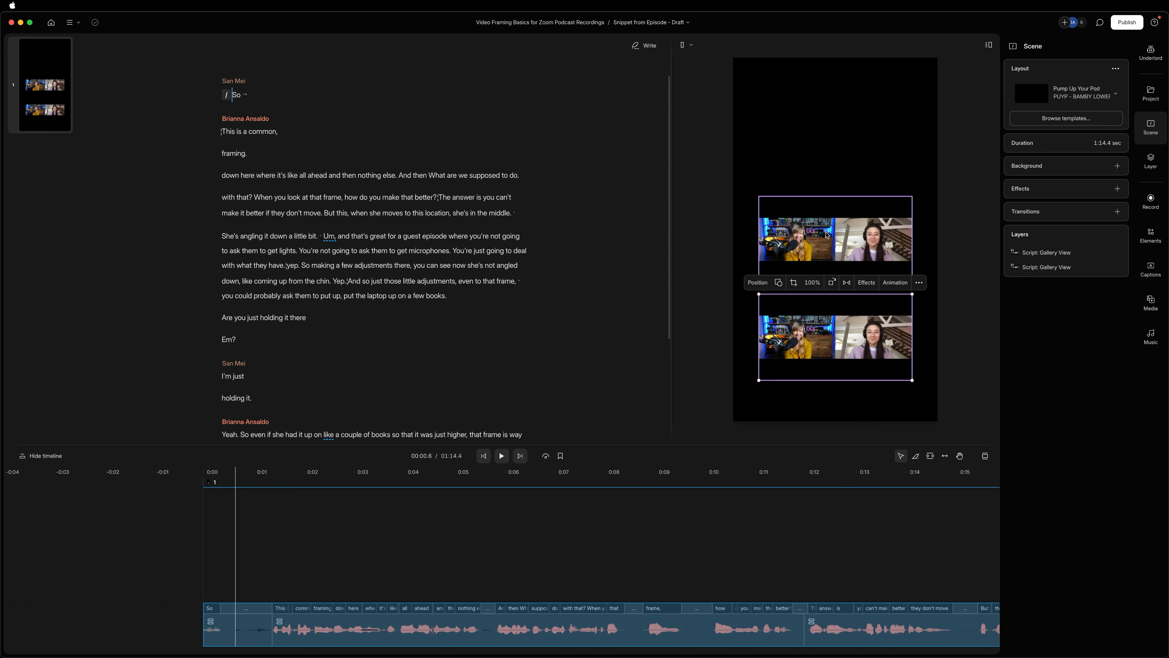
# Crop the upper Gallery View layer horizontally so that only the left-hand speaker's half remains.
pyautogui.click(827, 235)
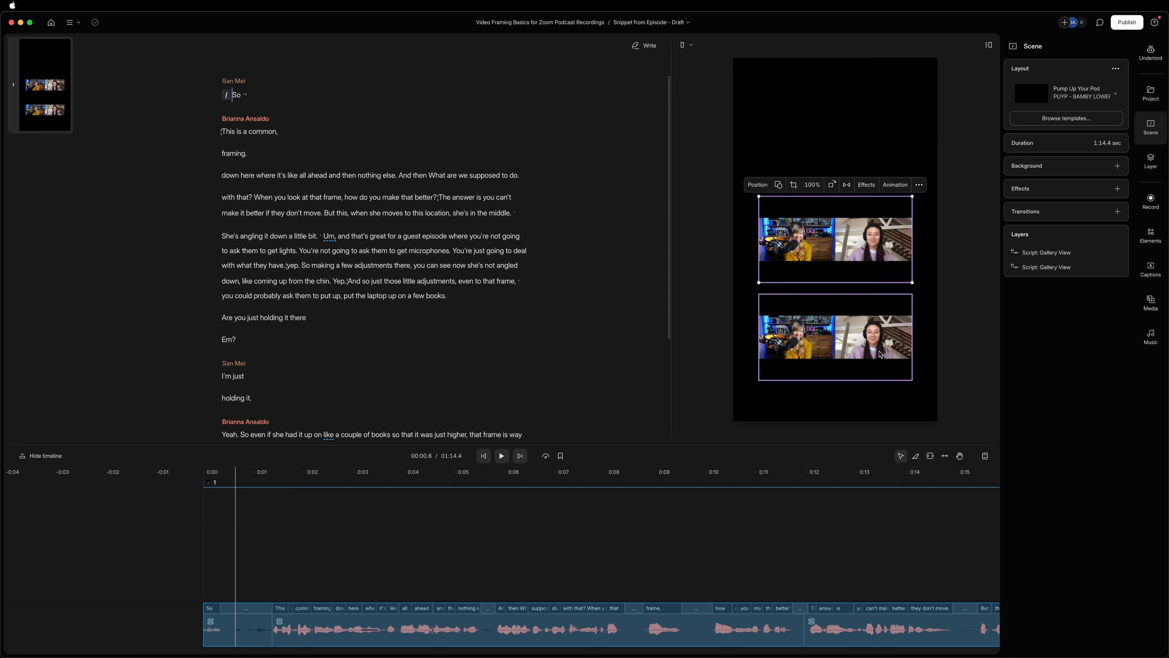
pyautogui.click(800, 237)
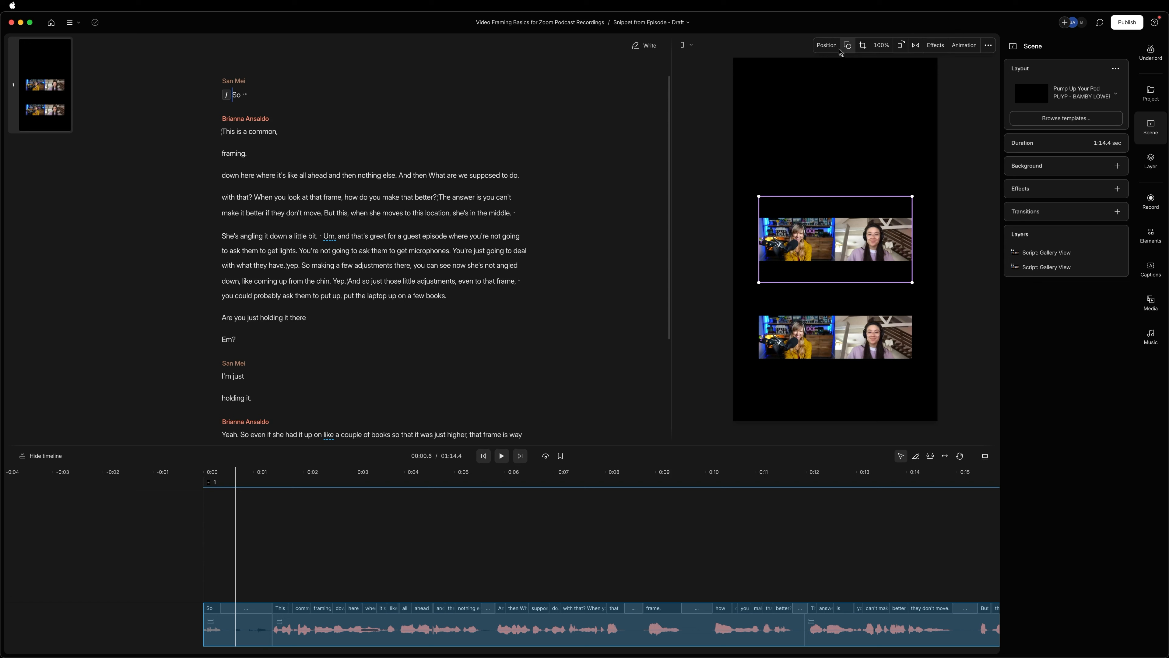
pyautogui.click(863, 50)
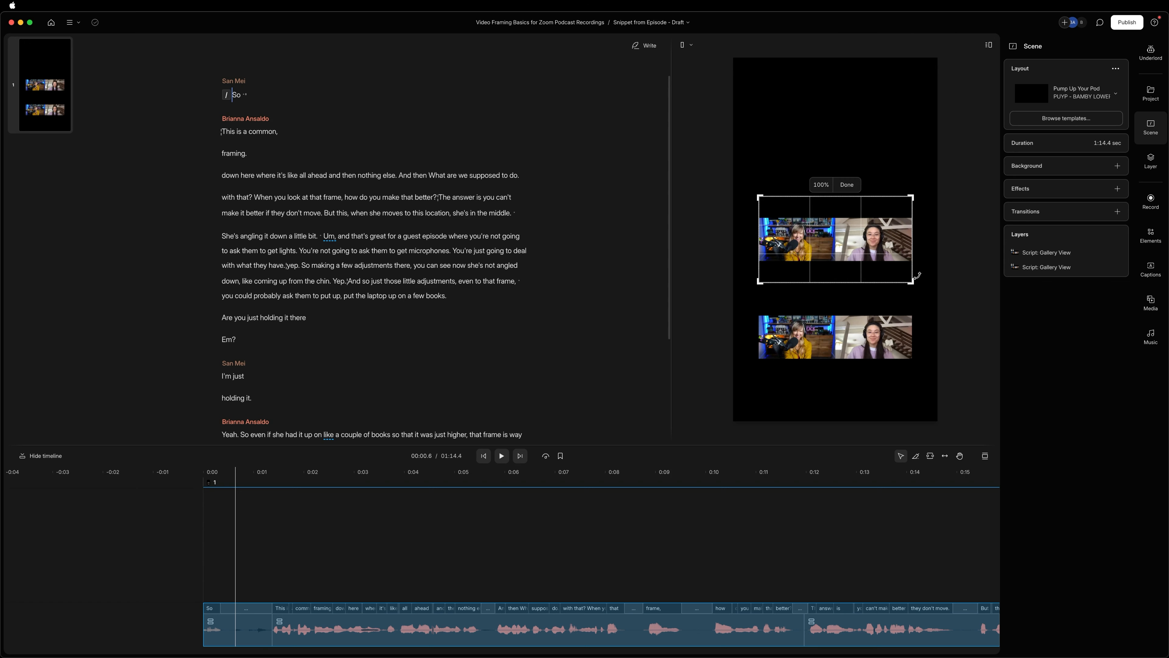
pyautogui.moveTo(911, 248); pyautogui.dragTo(833, 252)
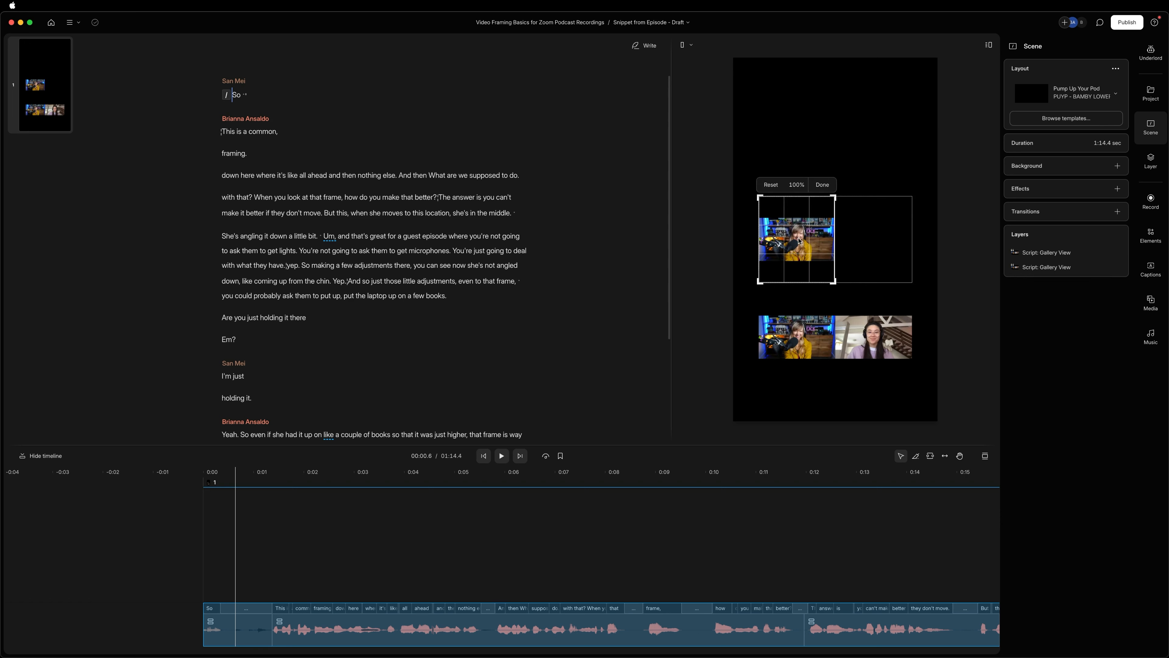
pyautogui.click(823, 187)
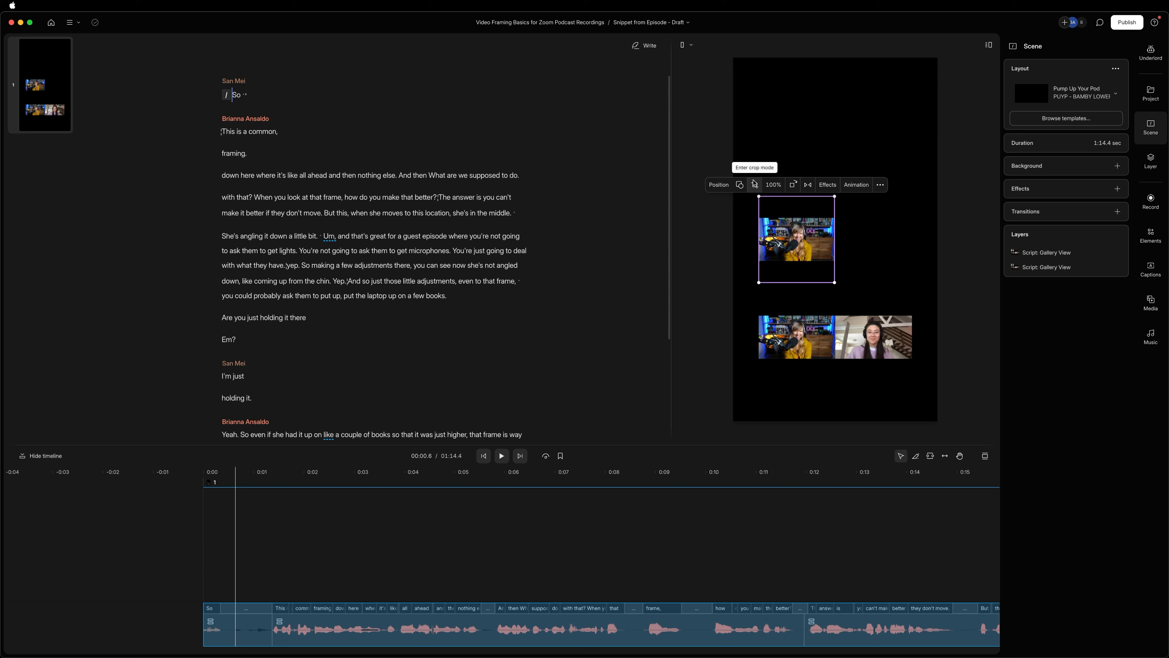
# Crop the black bars above and below the speaker off the upper layer.
pyautogui.click(755, 185)
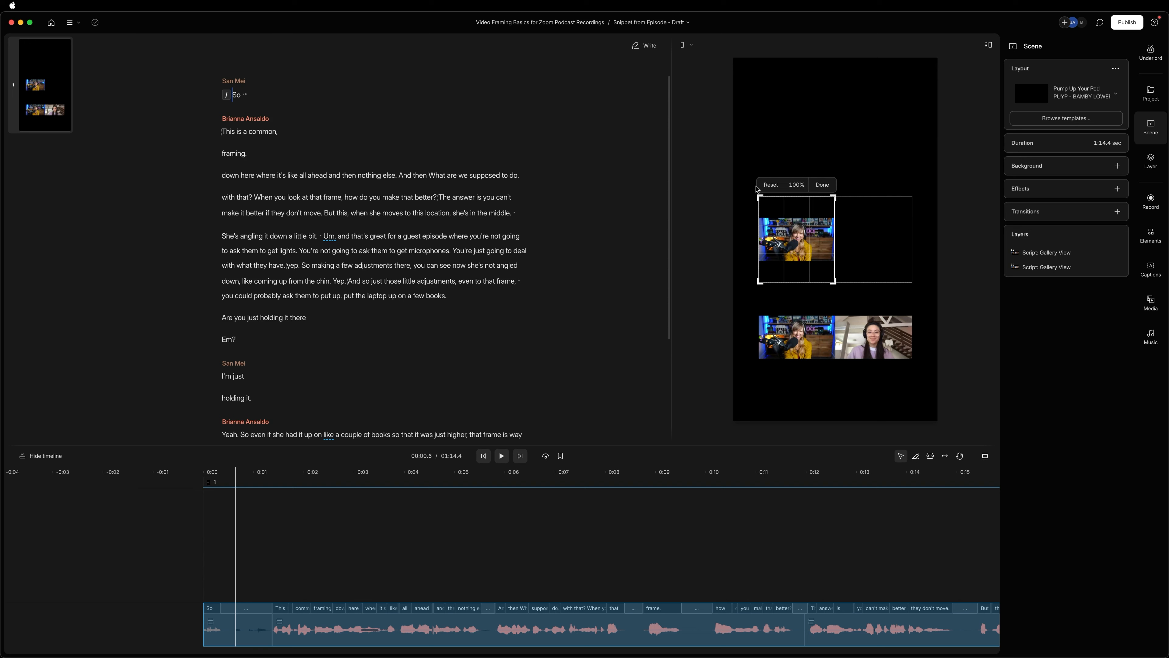
pyautogui.moveTo(788, 197); pyautogui.dragTo(790, 218)
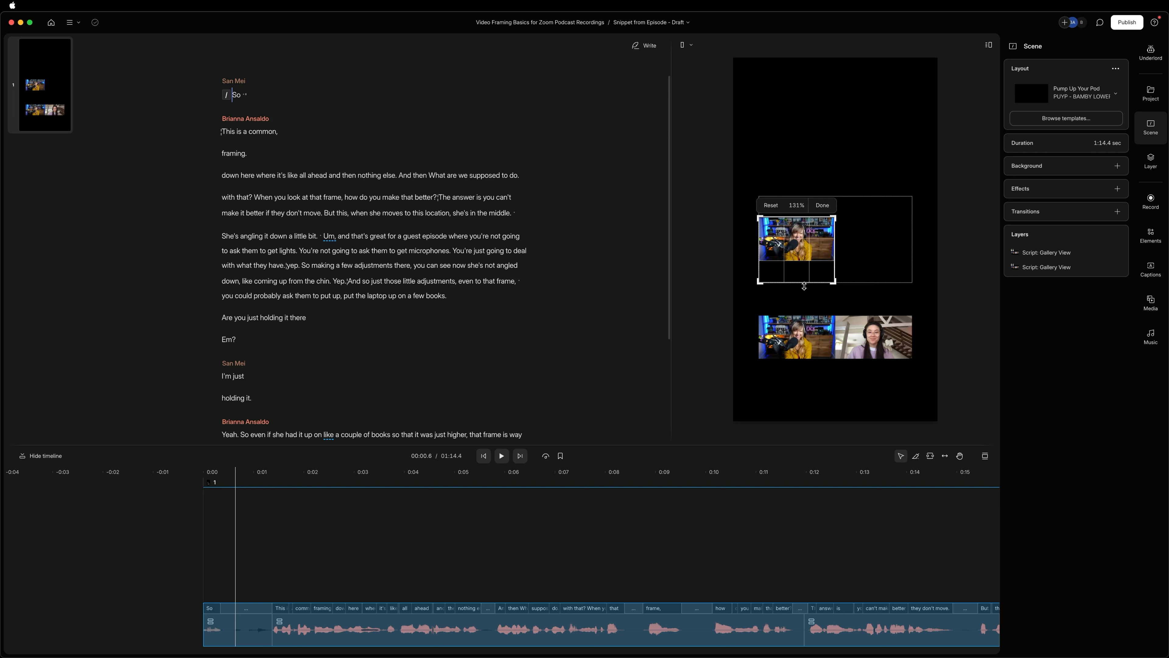
pyautogui.moveTo(798, 281); pyautogui.dragTo(796, 259)
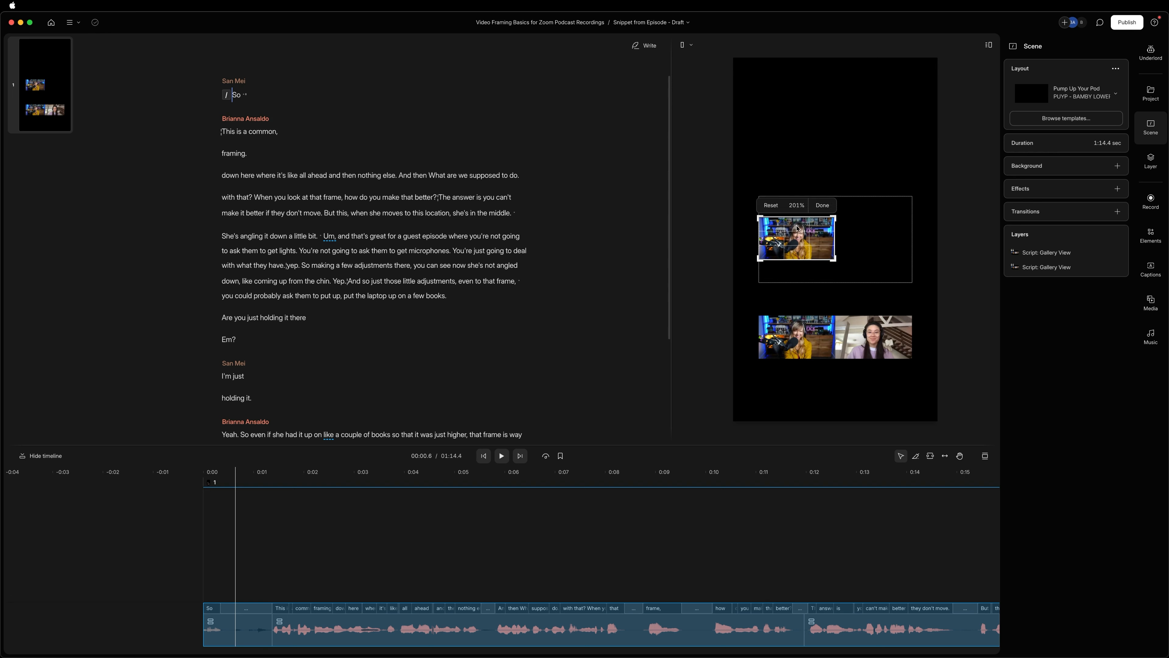
pyautogui.click(823, 205)
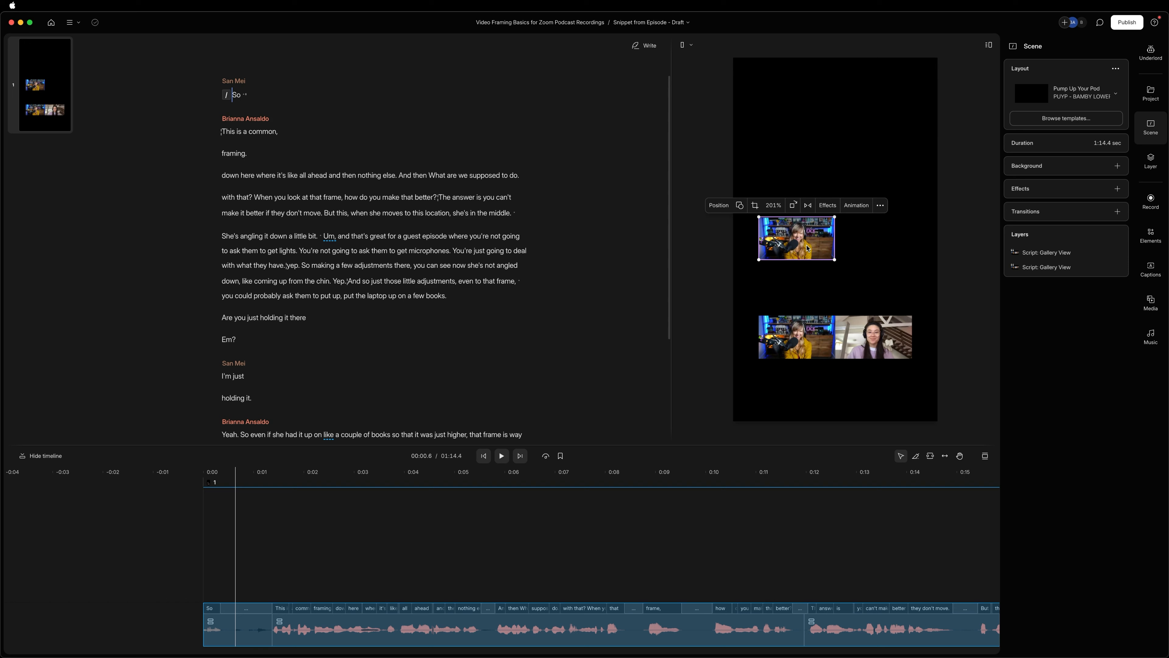
# Try filling the canvas with the cropped upper layer and shifting it sideways, and undo these changes.
pyautogui.click(719, 205)
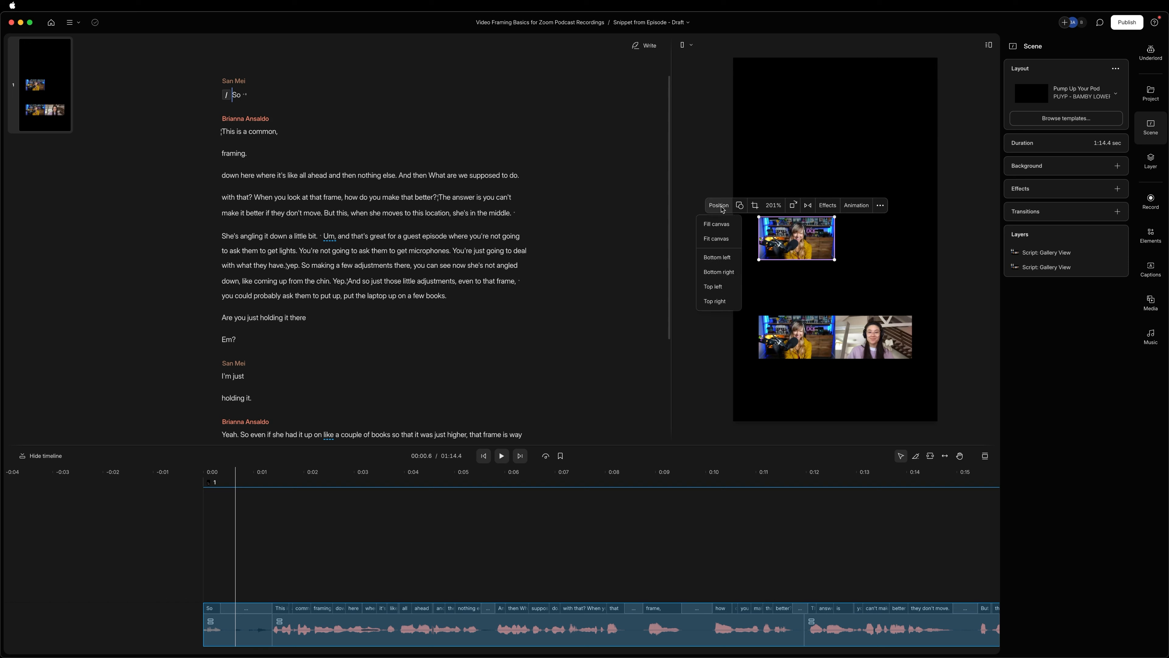
pyautogui.click(722, 226)
pyautogui.moveTo(810, 246); pyautogui.dragTo(1046, 252)
pyautogui.doubleClick(871, 249)
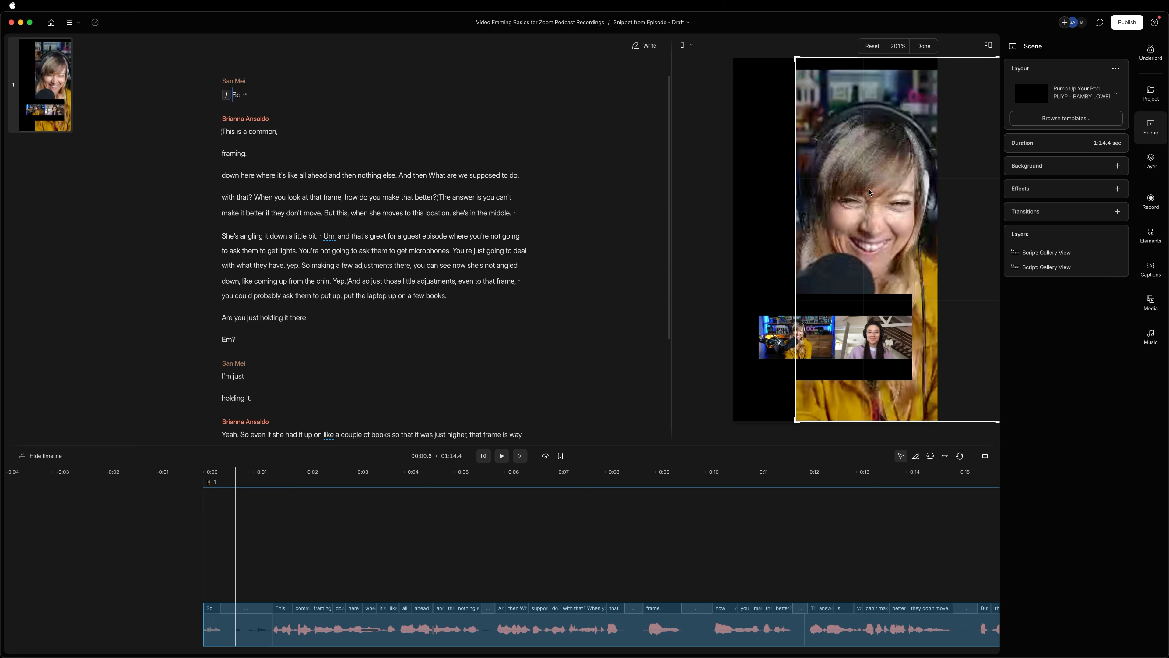
pyautogui.press('super+z')
pyautogui.press('super+z')
pyautogui.press('super+z')
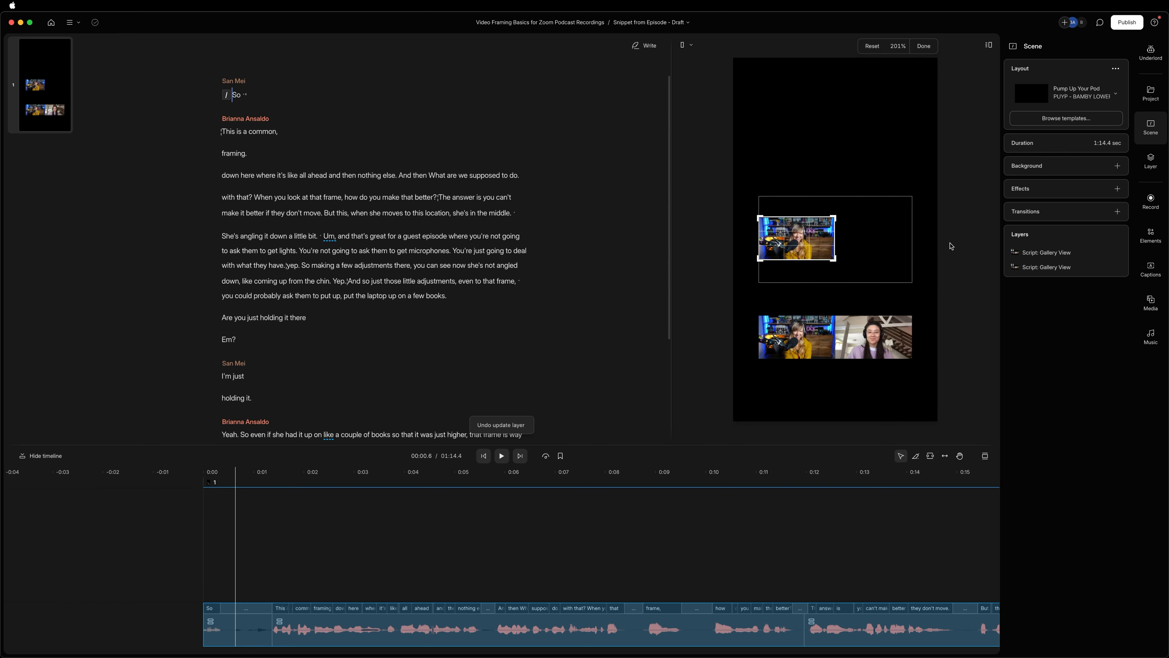
pyautogui.click(923, 46)
# Enlarge the upper speaker layer and position it so it covers the upper half of the canvas with the speaker centered.
pyautogui.moveTo(759, 216); pyautogui.dragTo(736, 109)
pyautogui.moveTo(723, 197); pyautogui.dragTo(681, 45)
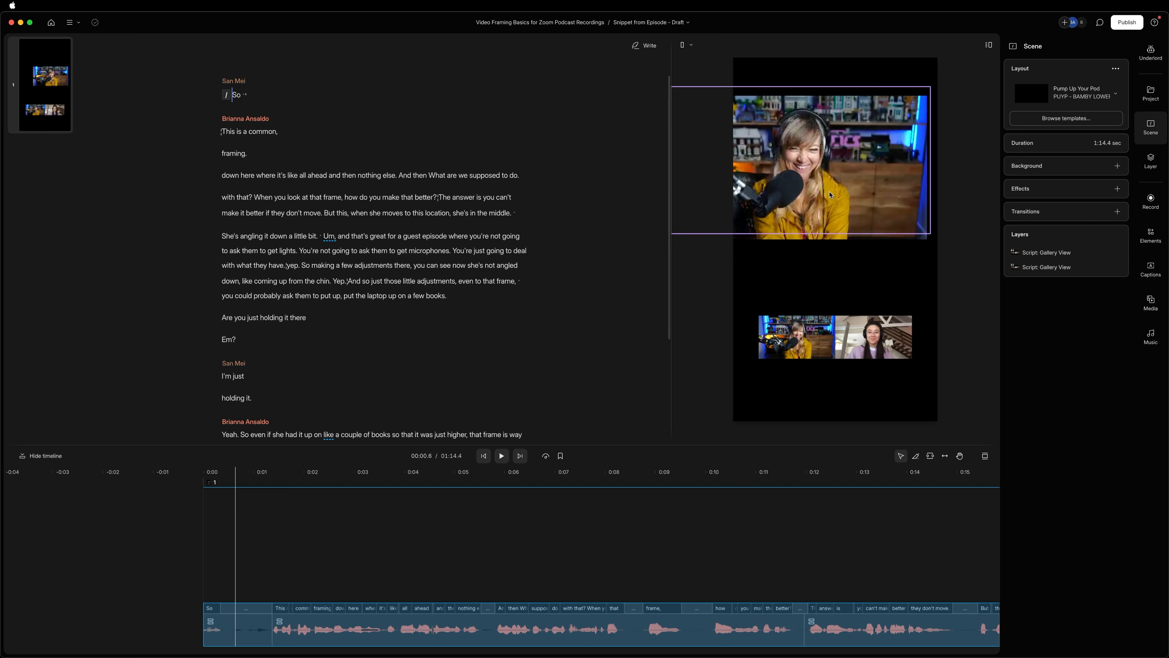
pyautogui.moveTo(831, 195); pyautogui.dragTo(865, 165)
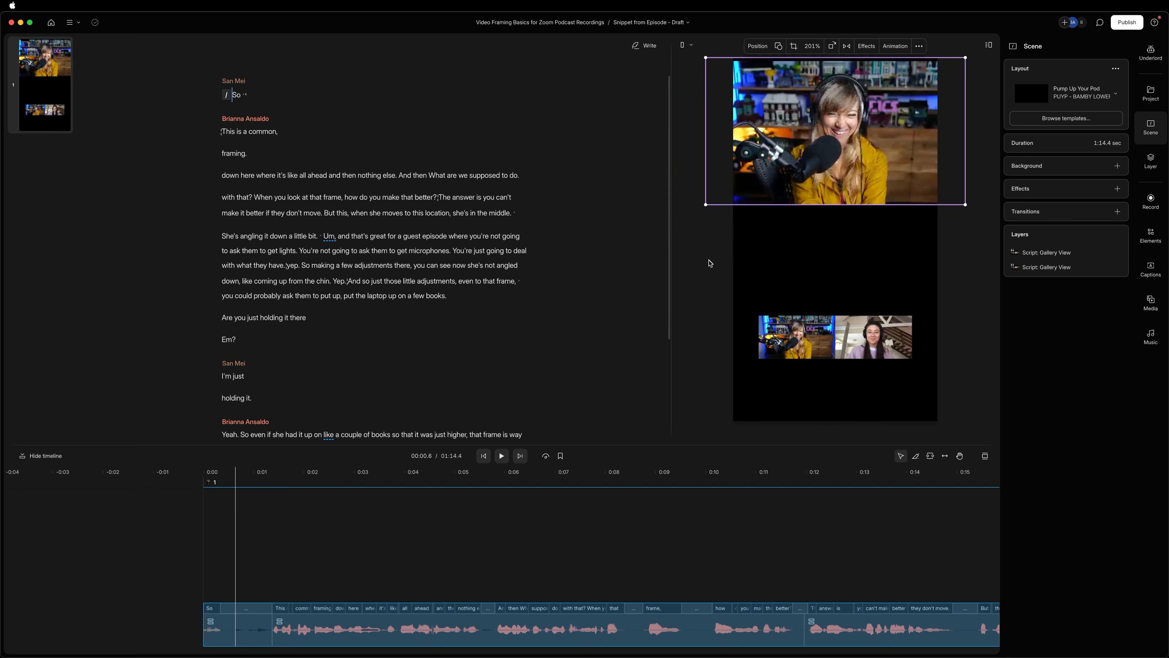
pyautogui.moveTo(709, 204); pyautogui.dragTo(672, 250)
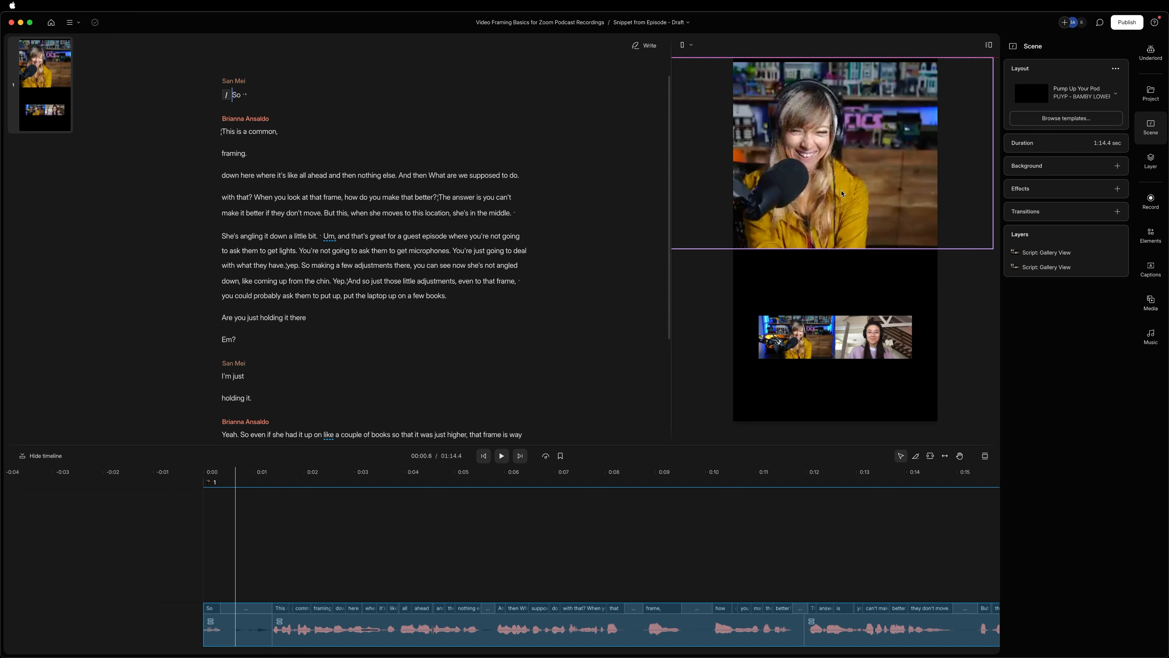
pyautogui.moveTo(845, 196)
pyautogui.mouseDown()
pyautogui.moveTo(845, 212)
pyautogui.moveTo(844, 189)
pyautogui.mouseUp()
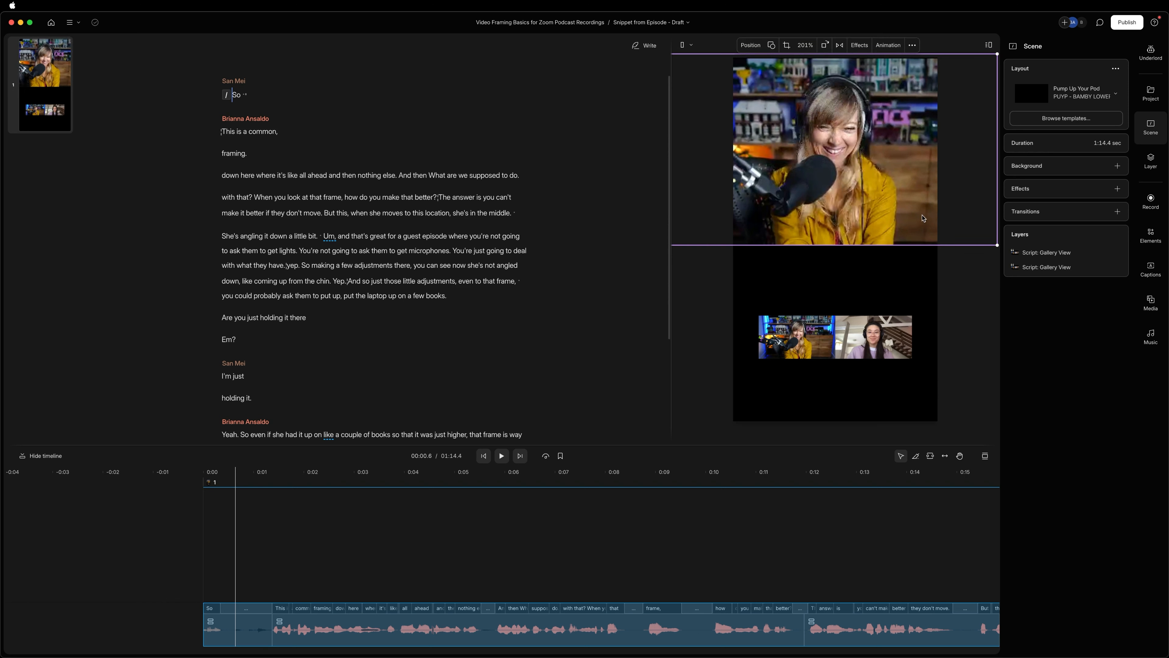
pyautogui.click(975, 313)
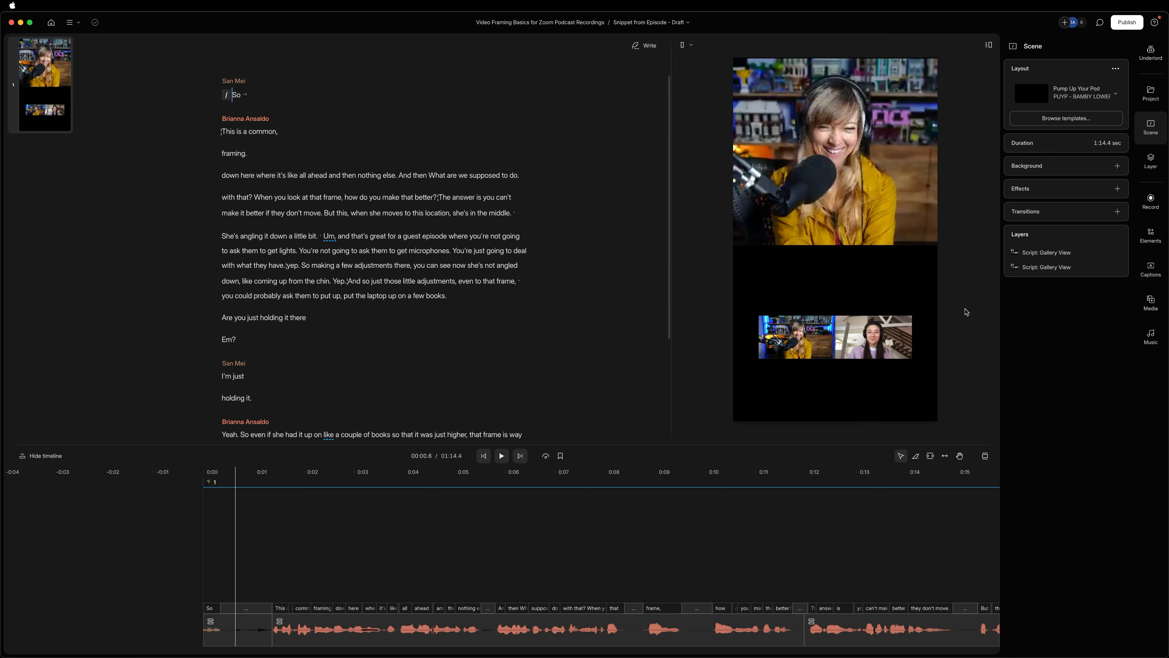
# Crop the lower Gallery View layer to the right-hand speaker's tile, removing the other speaker and the black bars.
pyautogui.click(829, 341)
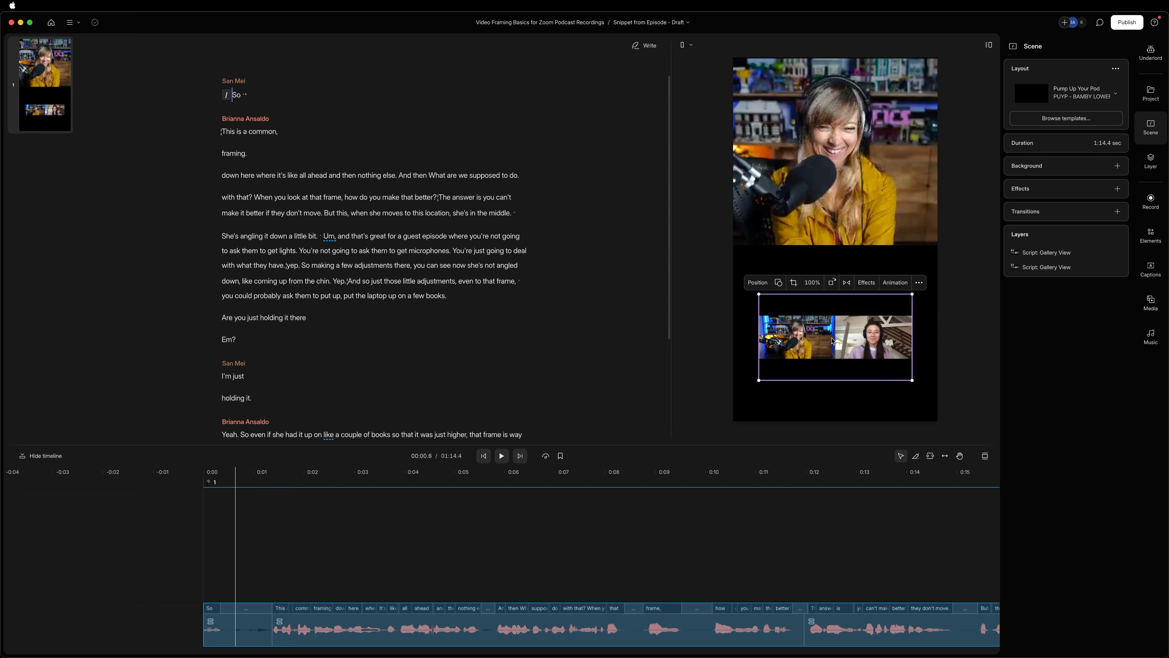
pyautogui.click(797, 285)
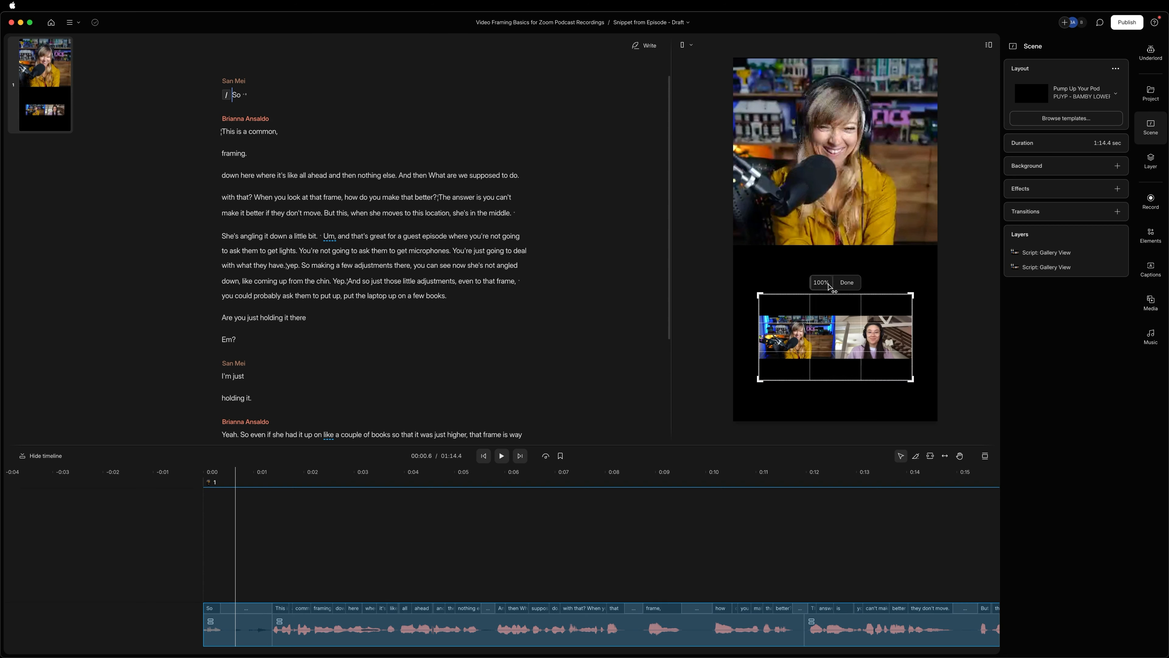
pyautogui.moveTo(760, 339); pyautogui.dragTo(836, 331)
pyautogui.moveTo(873, 291); pyautogui.dragTo(873, 313)
pyautogui.moveTo(881, 380); pyautogui.dragTo(882, 360)
pyautogui.click(899, 305)
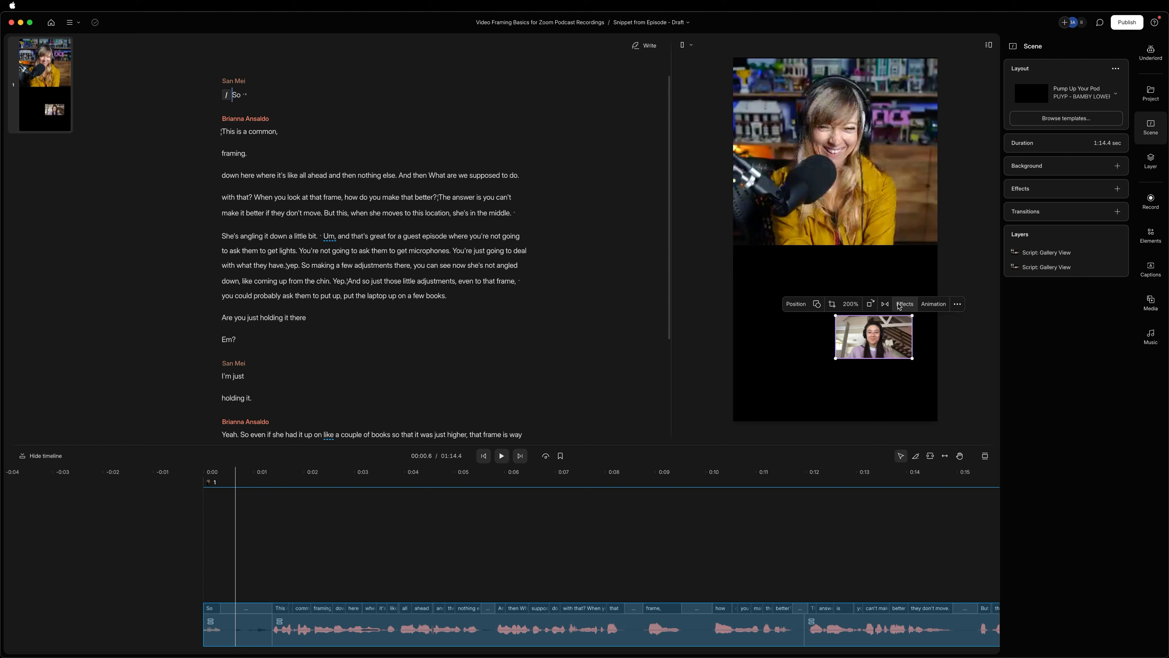
# Enlarge the lower speaker layer to cover the lower half of the canvas and center the speaker horizontally.
pyautogui.moveTo(836, 317); pyautogui.dragTo(699, 239)
pyautogui.moveTo(910, 359); pyautogui.dragTo(981, 492)
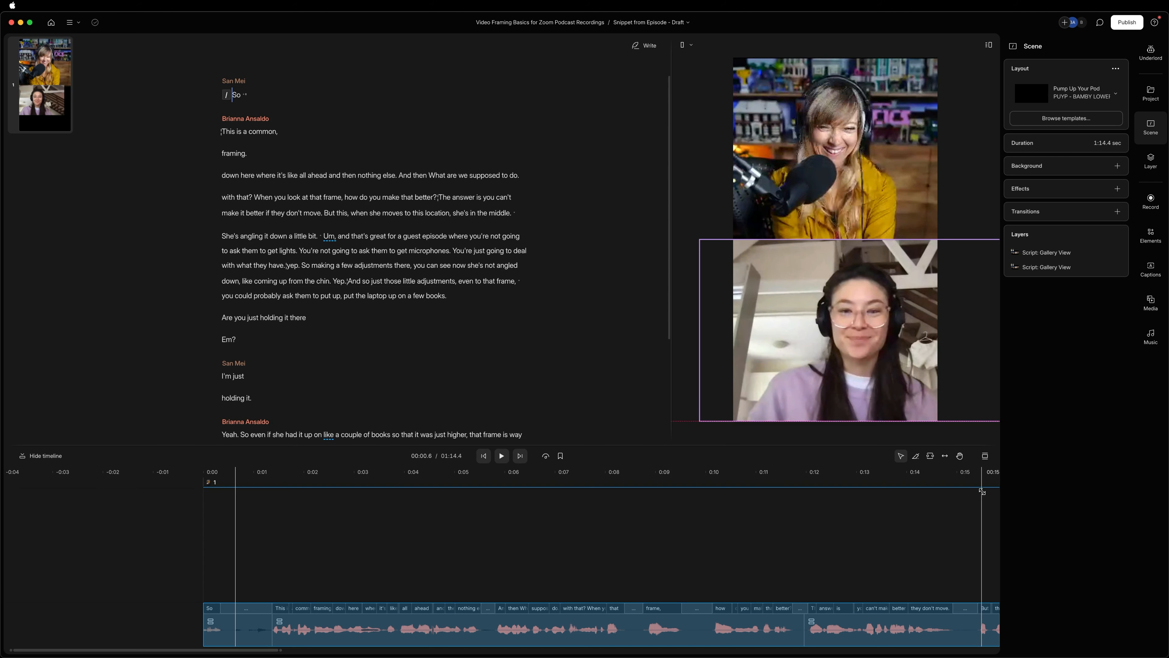
pyautogui.moveTo(951, 368); pyautogui.dragTo(938, 364)
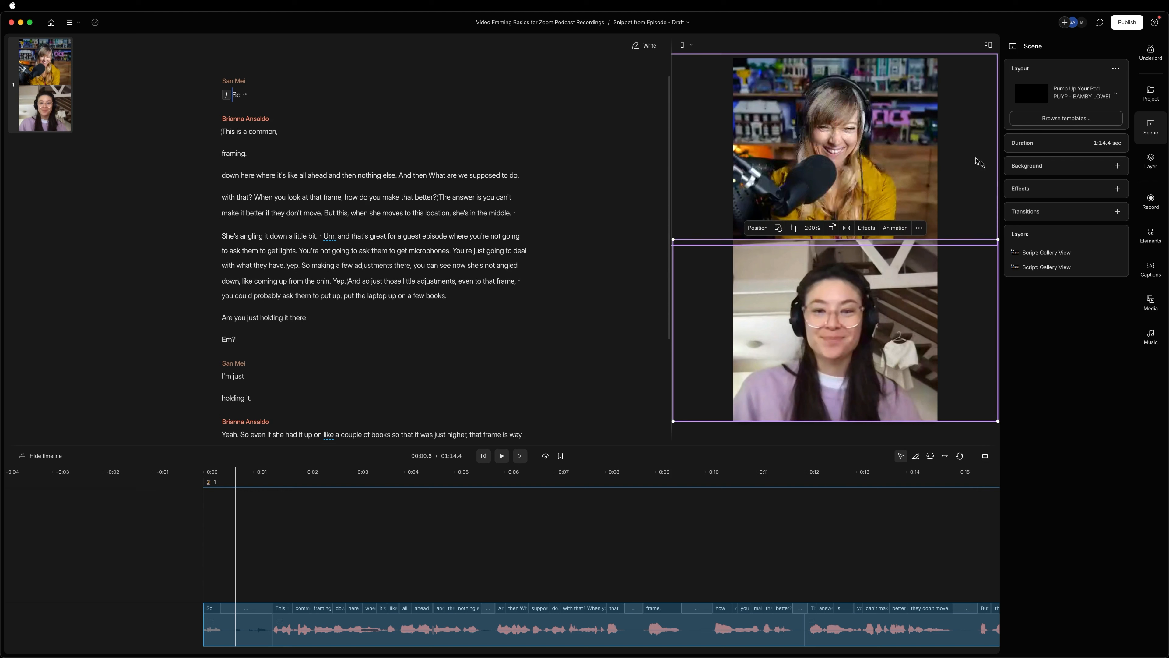
pyautogui.click(687, 437)
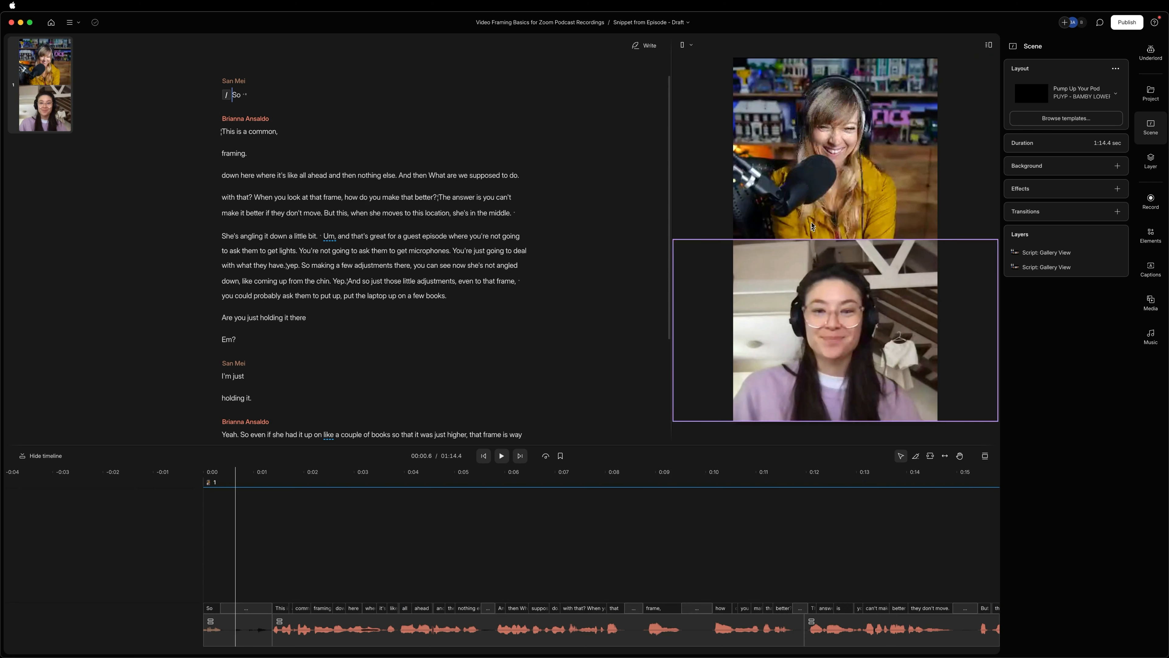
# Enlarge the upper speaker layer slightly and crop a thin strip off the top edge of the lower speaker layer.
pyautogui.click(837, 241)
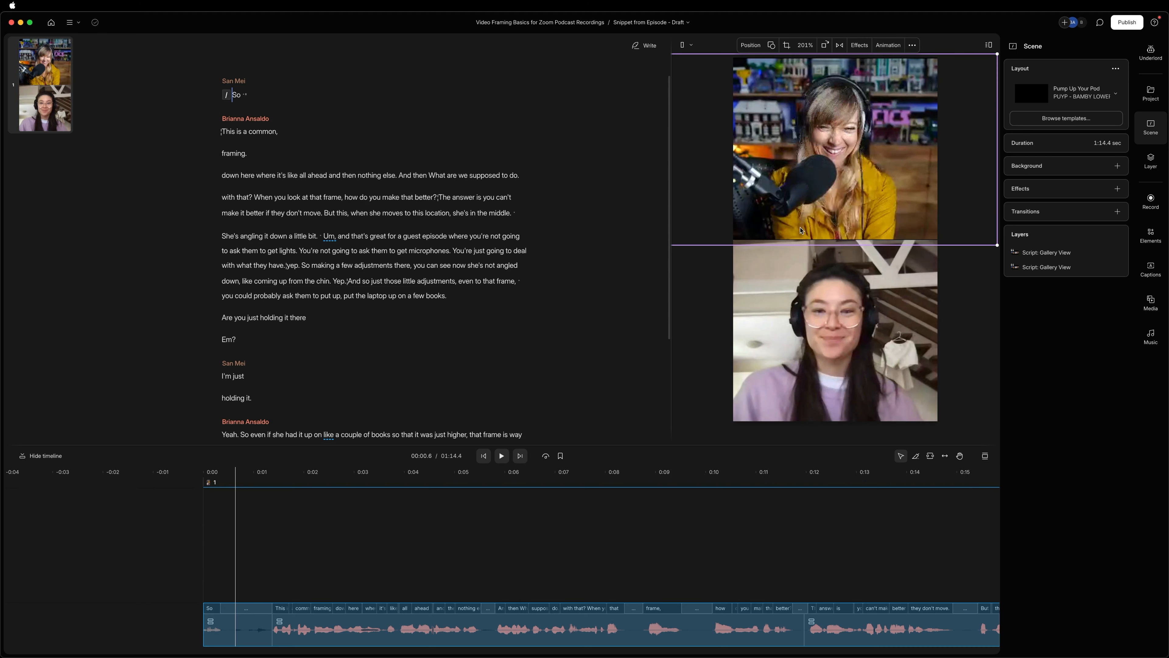
pyautogui.moveTo(667, 242); pyautogui.dragTo(509, 249)
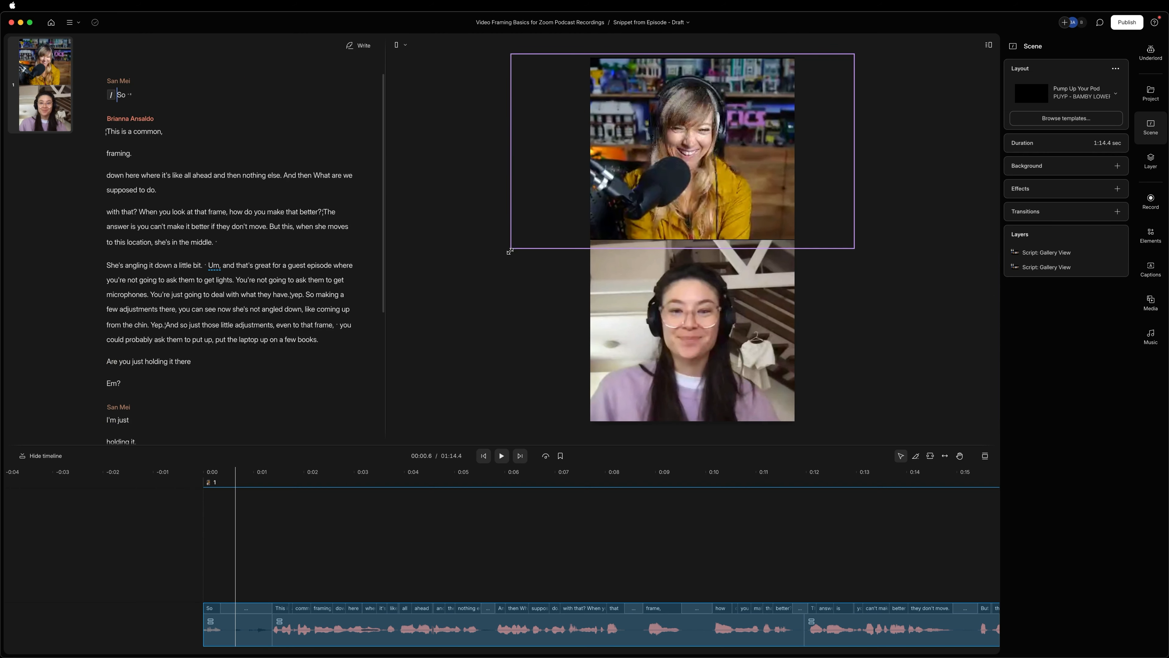
pyautogui.click(704, 319)
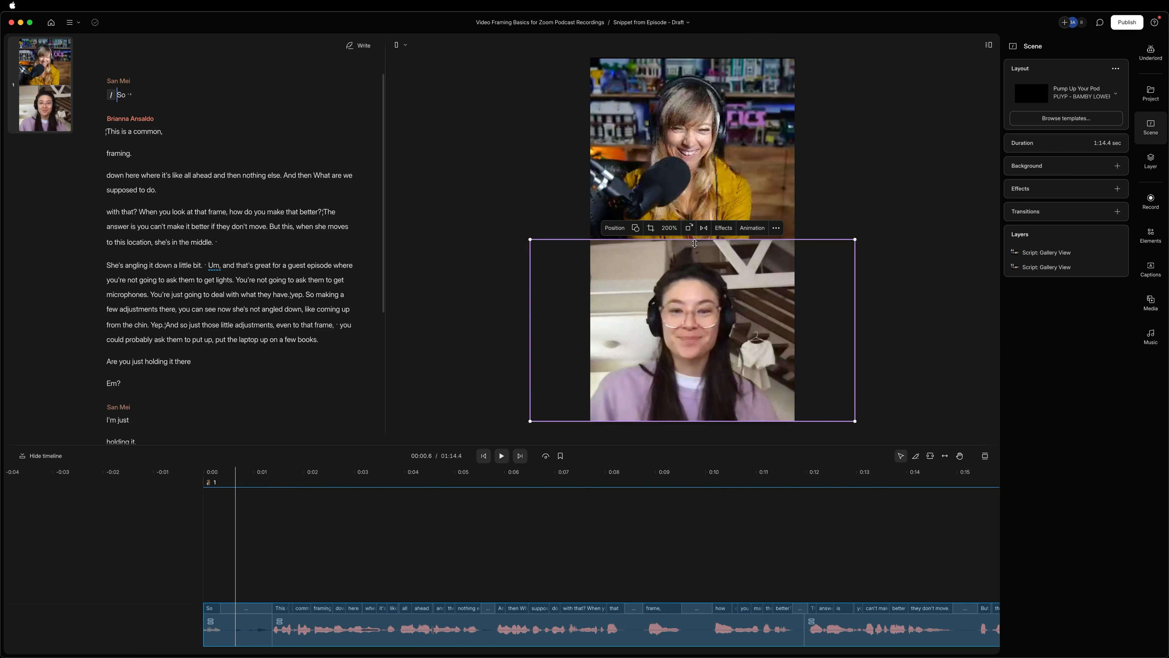
pyautogui.click(652, 229)
pyautogui.moveTo(695, 242); pyautogui.dragTo(694, 244)
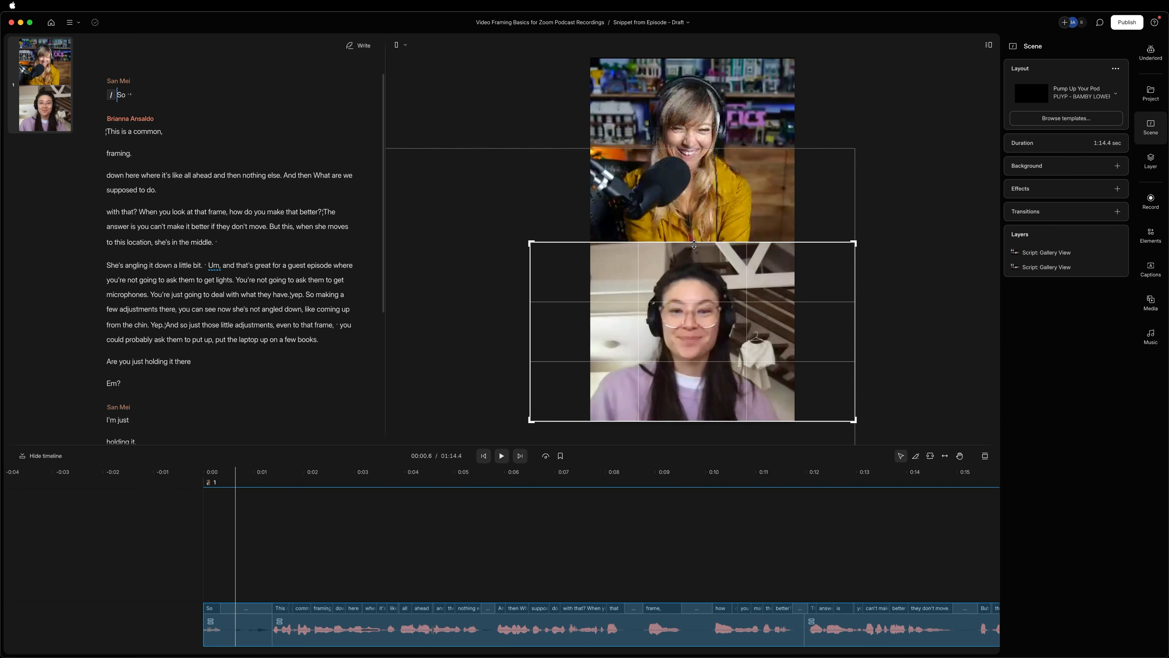
pyautogui.click(723, 233)
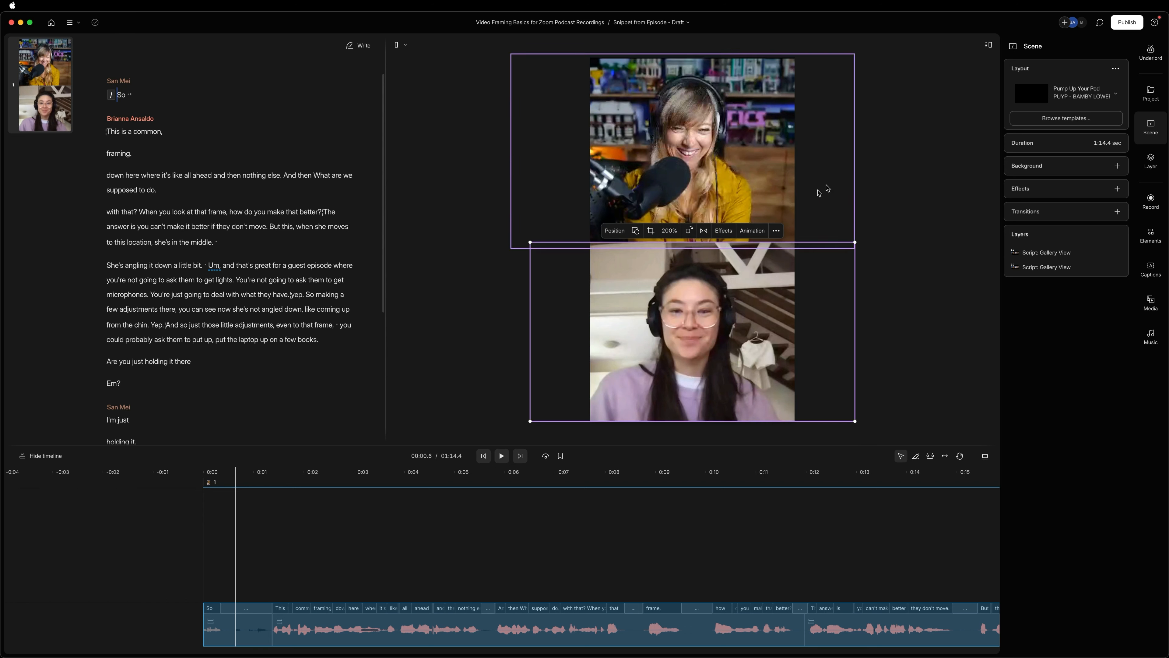
pyautogui.click(900, 173)
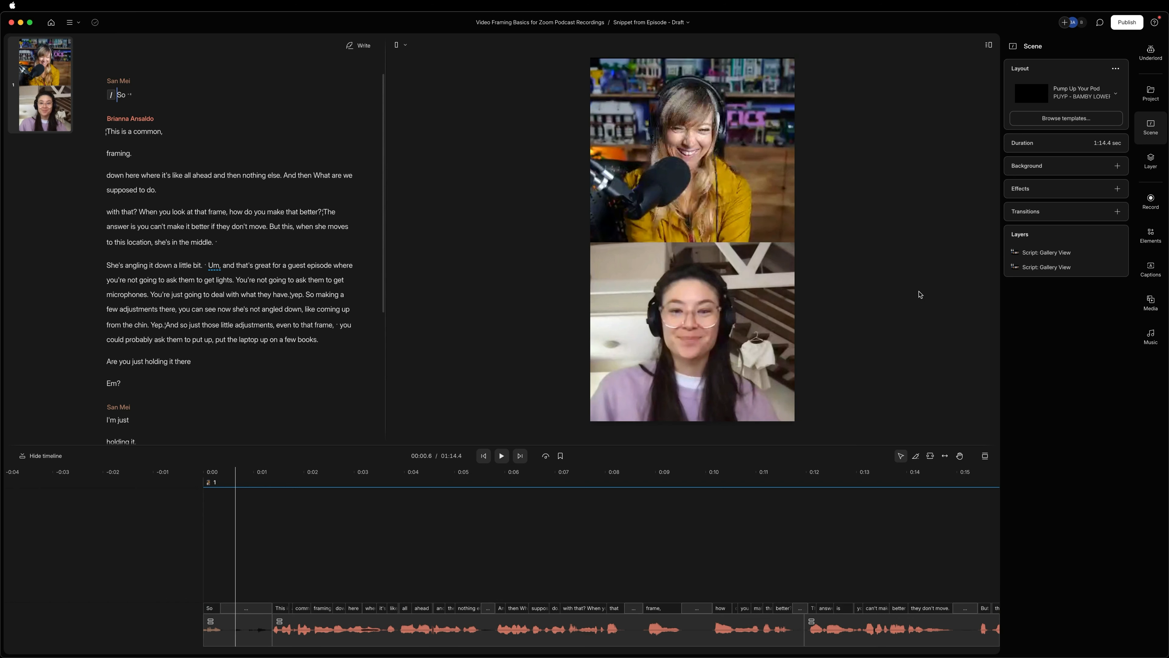
# Shift both speaker layers up so they meet at mid-canvas, and enlarge the lower one slightly to reach the bottom edge.
pyautogui.click(724, 173)
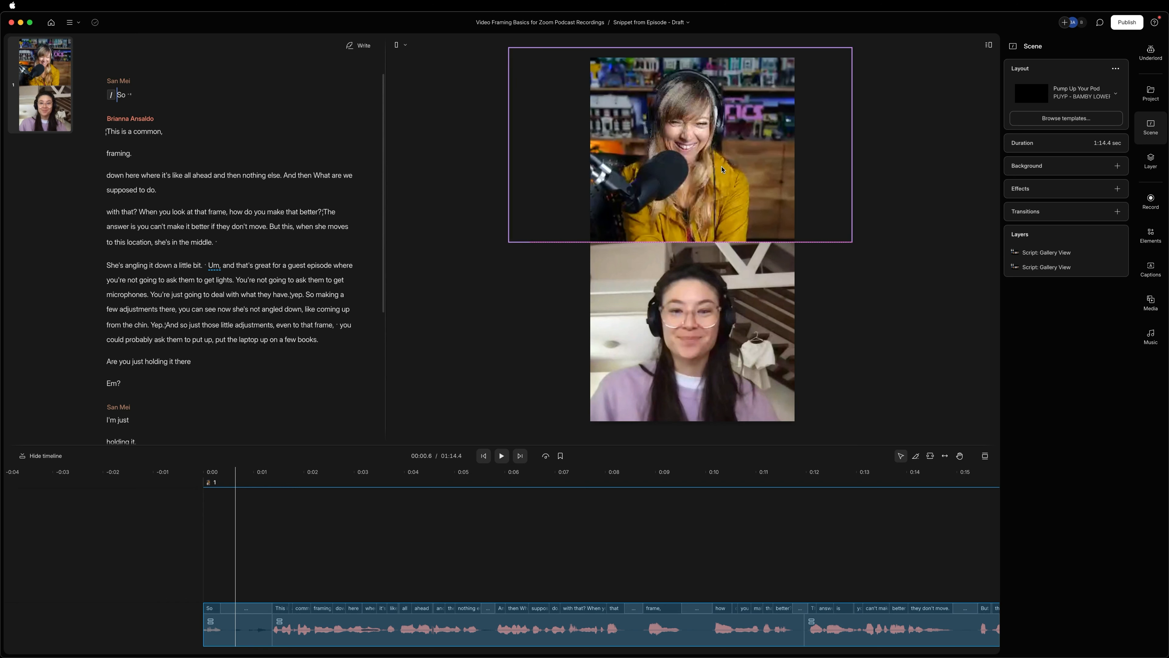
pyautogui.click(715, 326)
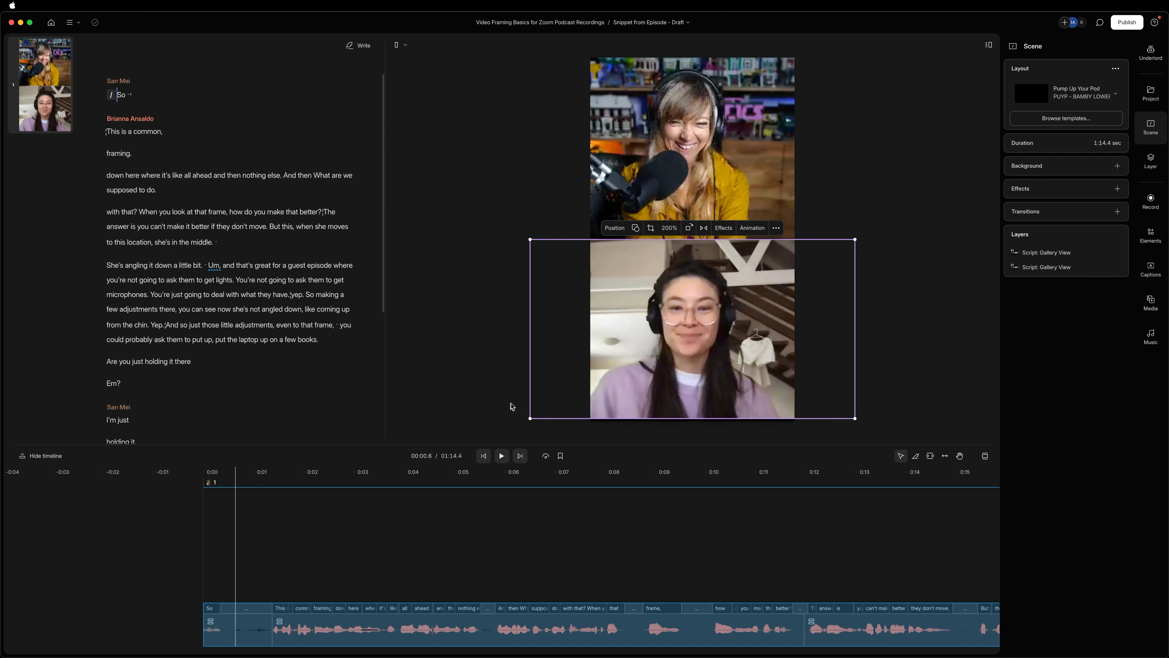
pyautogui.moveTo(531, 418); pyautogui.dragTo(524, 421)
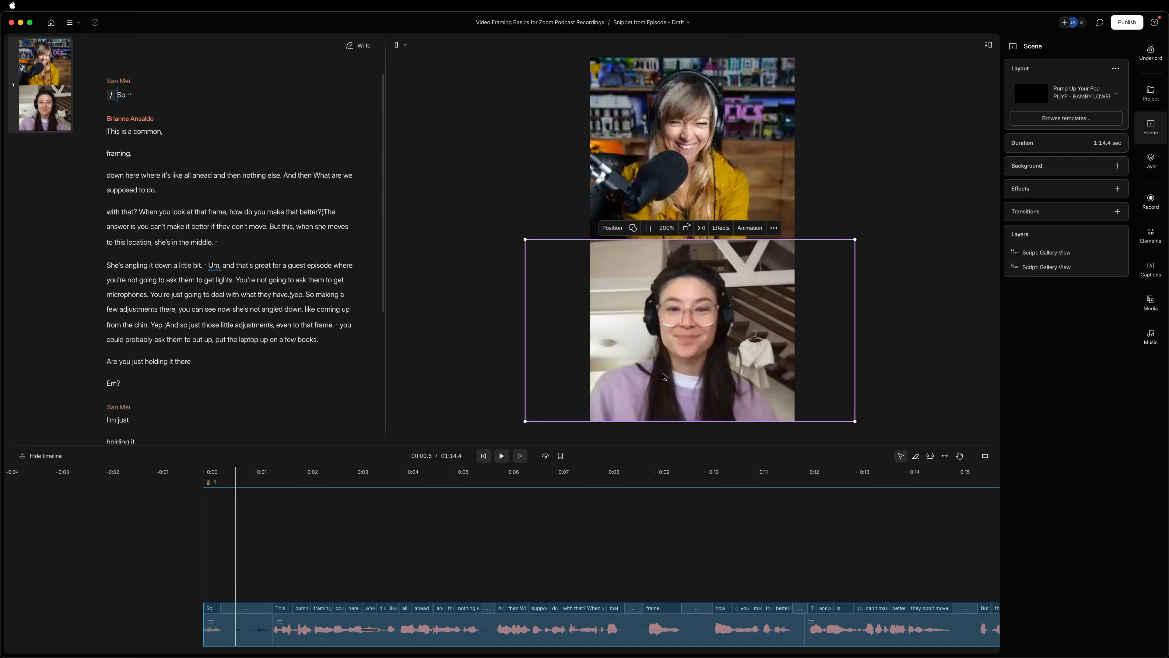
pyautogui.click(908, 171)
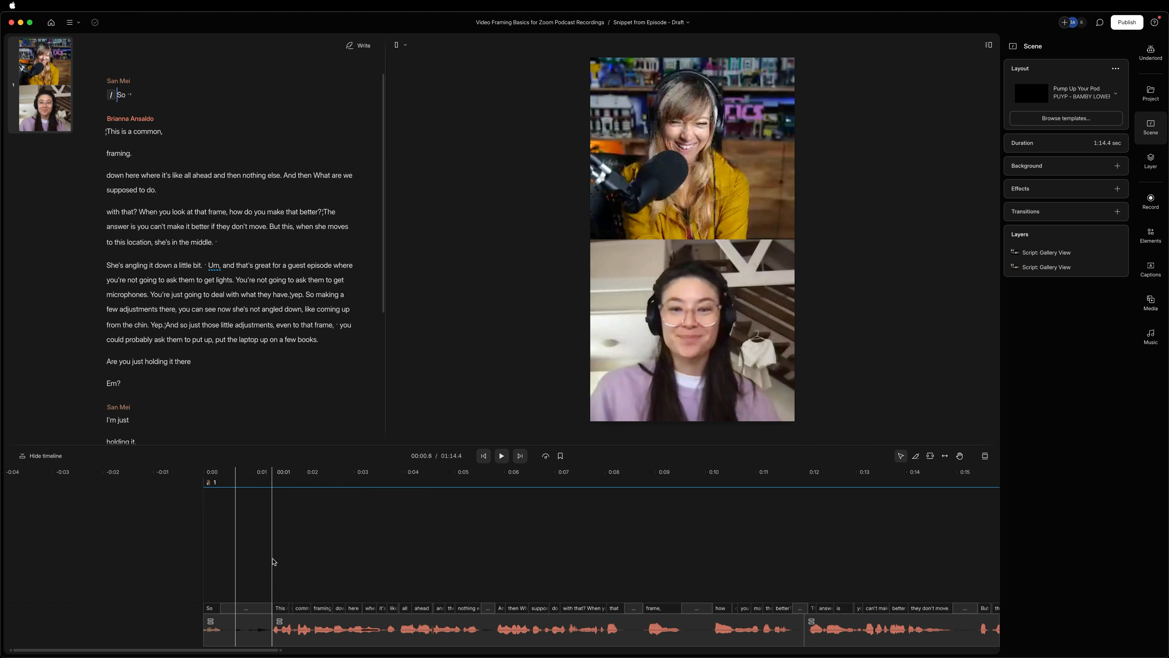
# Play the first few seconds of the snippet to check how both speakers are framed.
pyautogui.press('space')
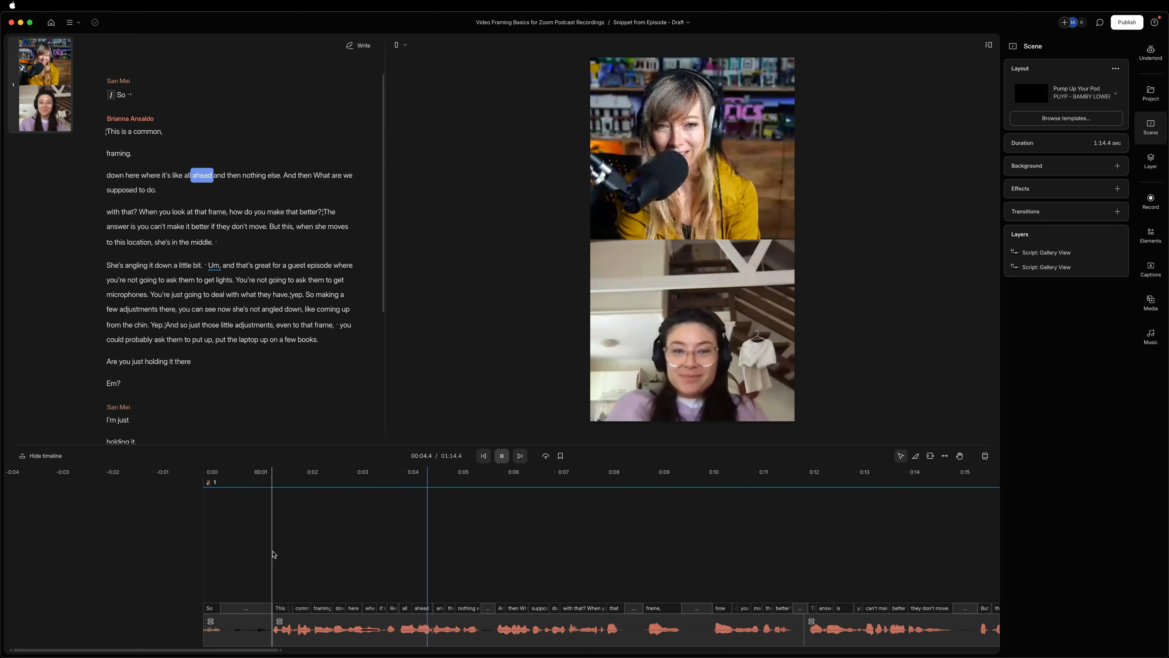
pyautogui.press('space')
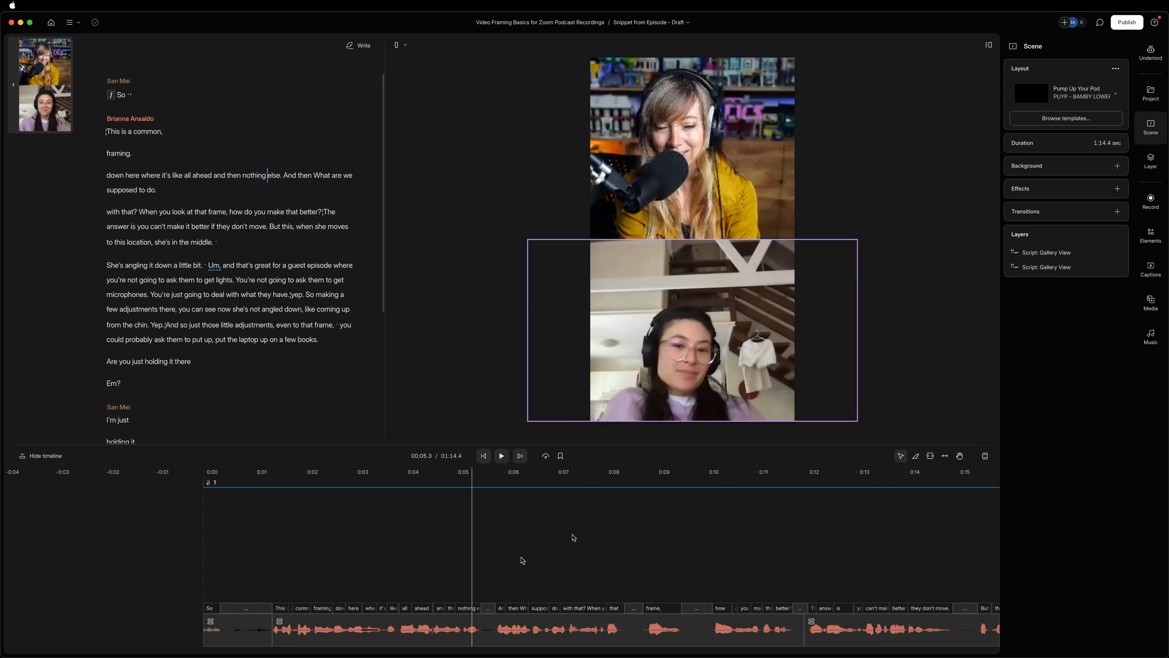
# Return to the start of the snippet and add captions in the "Bold: two words" style to all scenes.
pyautogui.click(484, 456)
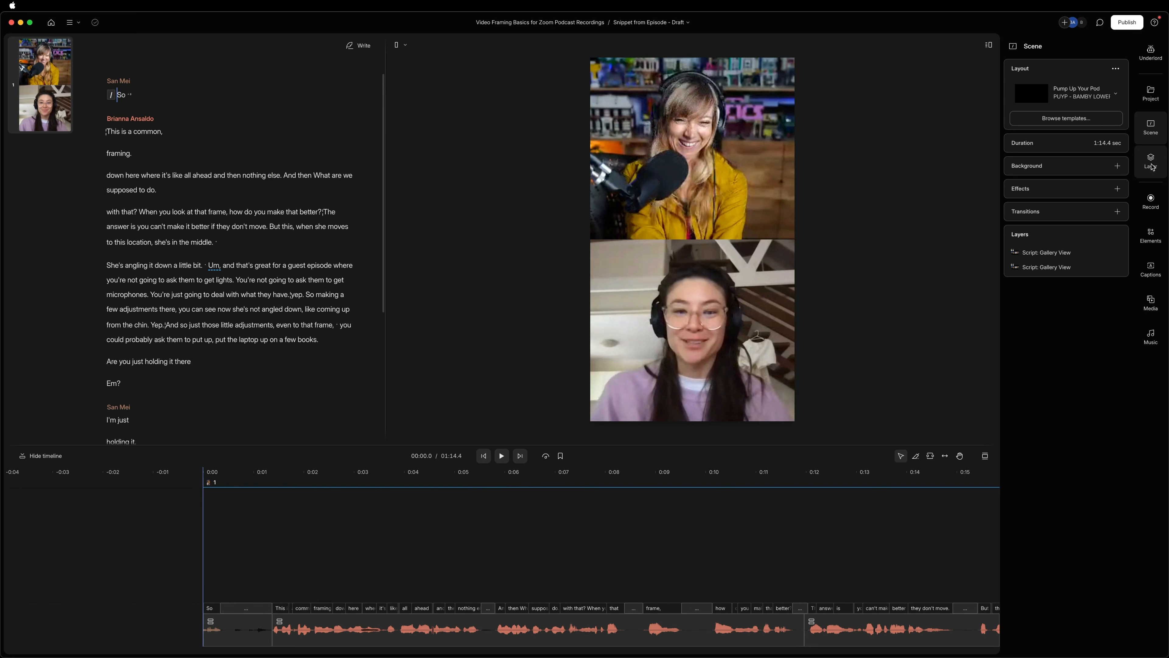
pyautogui.click(1152, 274)
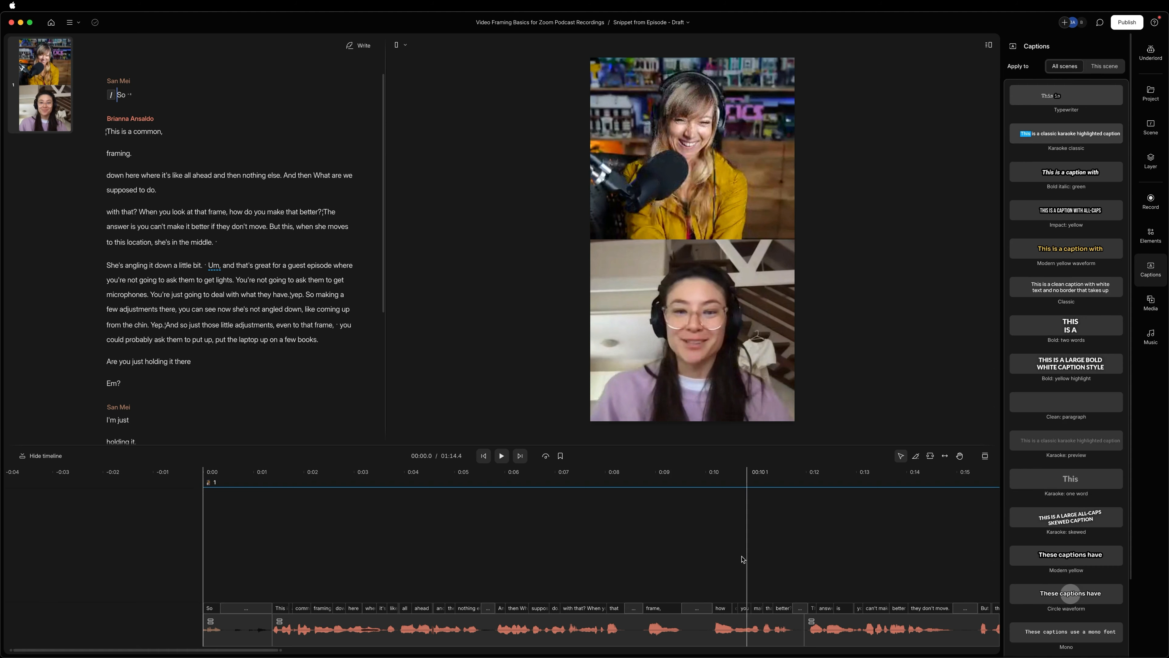
pyautogui.scroll(-3, 746, 555)
pyautogui.hscroll(10, 747, 555)
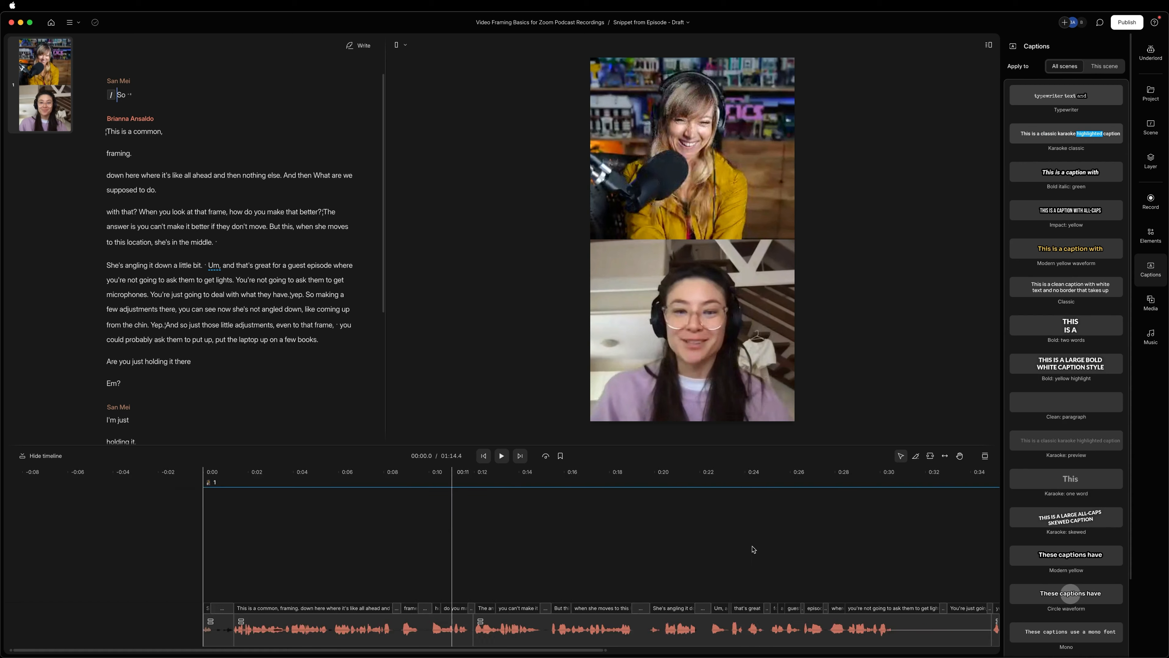
pyautogui.hscroll(-10, 716, 557)
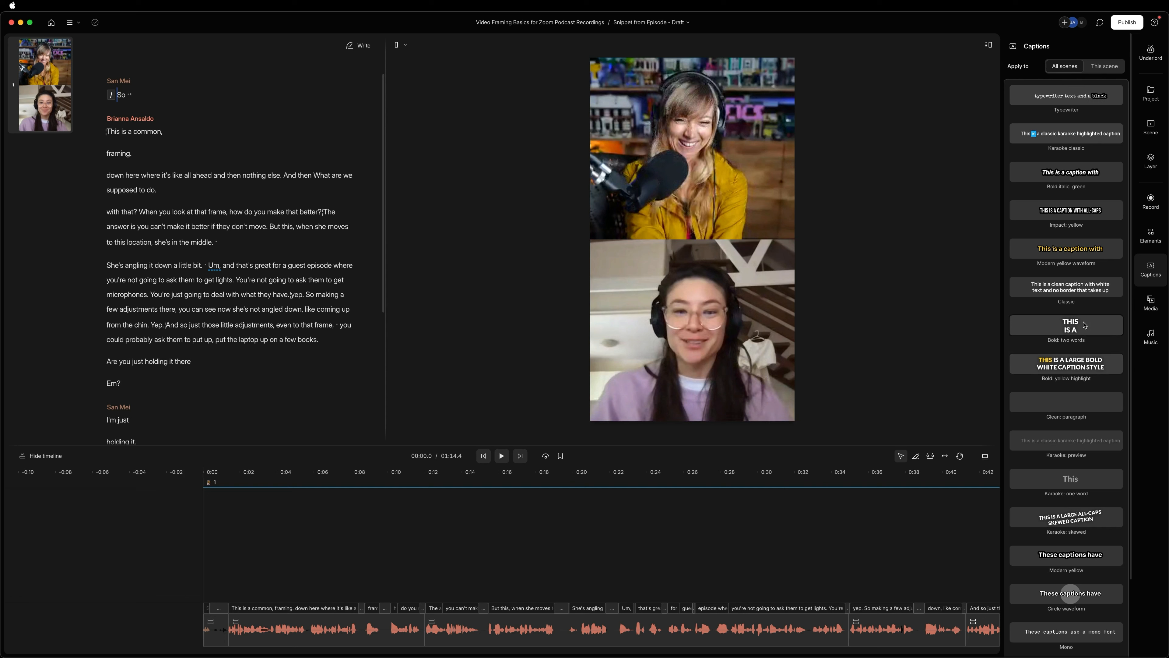
pyautogui.click(1070, 329)
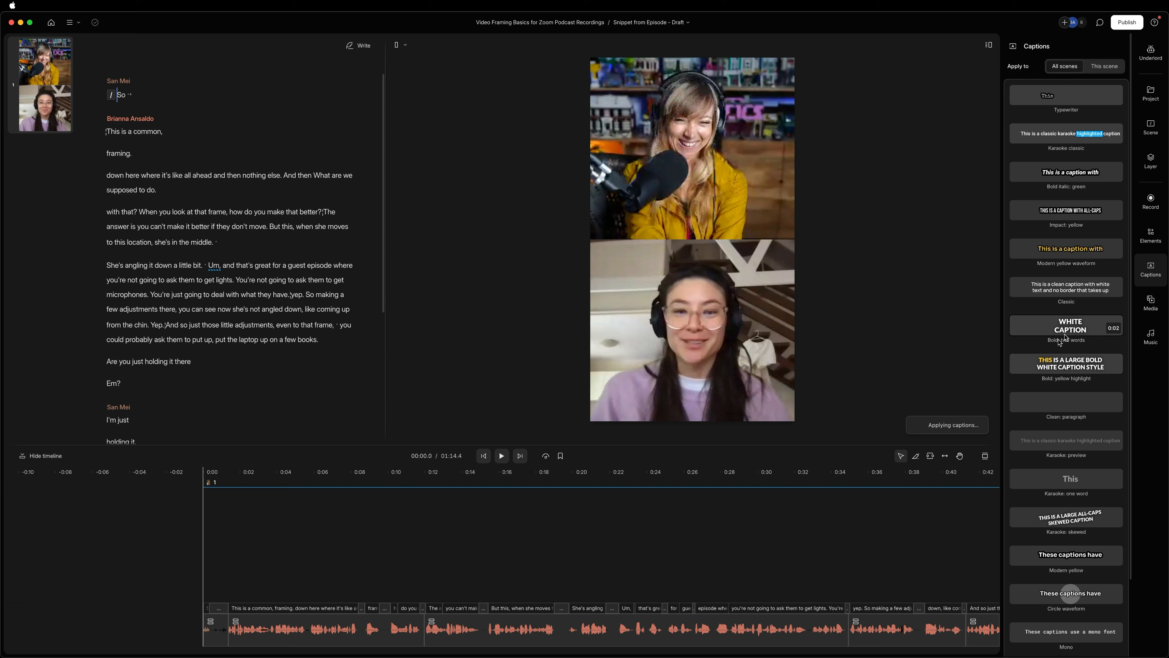
# Move the caption box onto the seam between the two speakers and resize it to about 546 wide by 101 high.
pyautogui.moveTo(693, 371); pyautogui.dragTo(774, 239)
pyautogui.moveTo(686, 240); pyautogui.dragTo(615, 240)
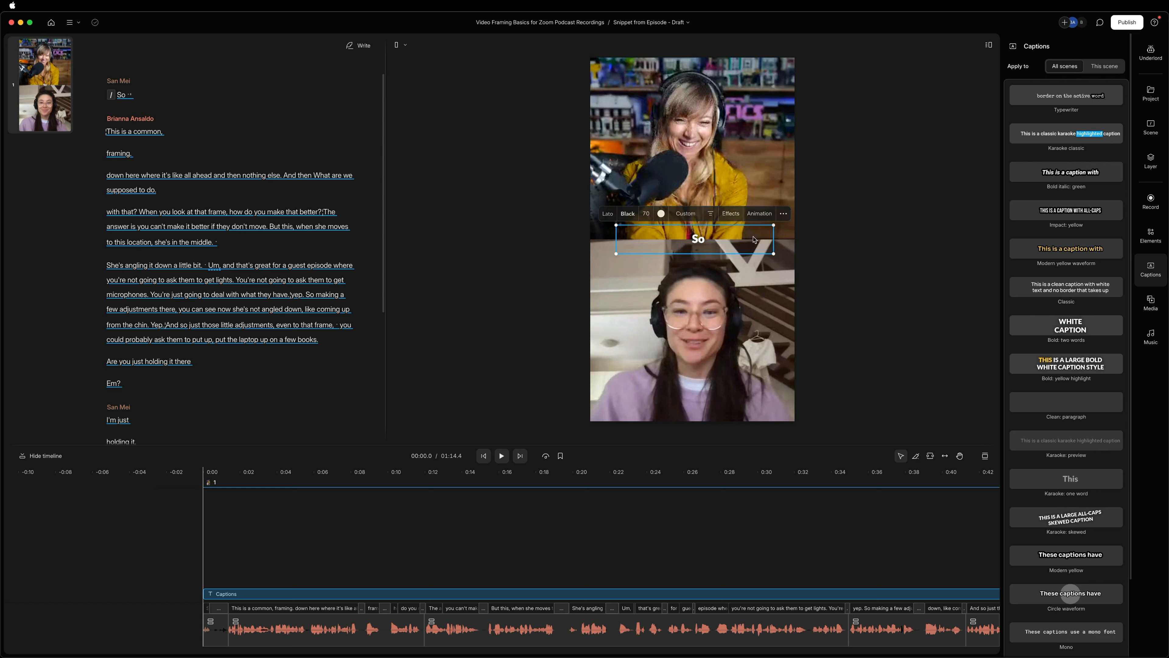
pyautogui.moveTo(774, 239); pyautogui.dragTo(771, 239)
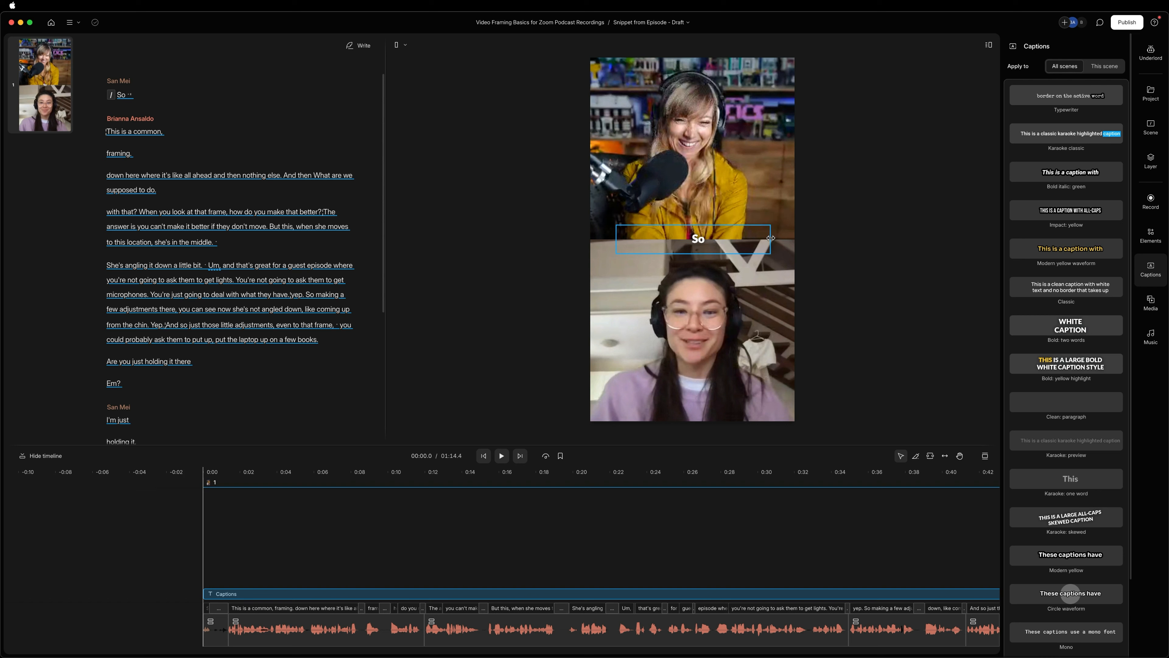
pyautogui.click(748, 243)
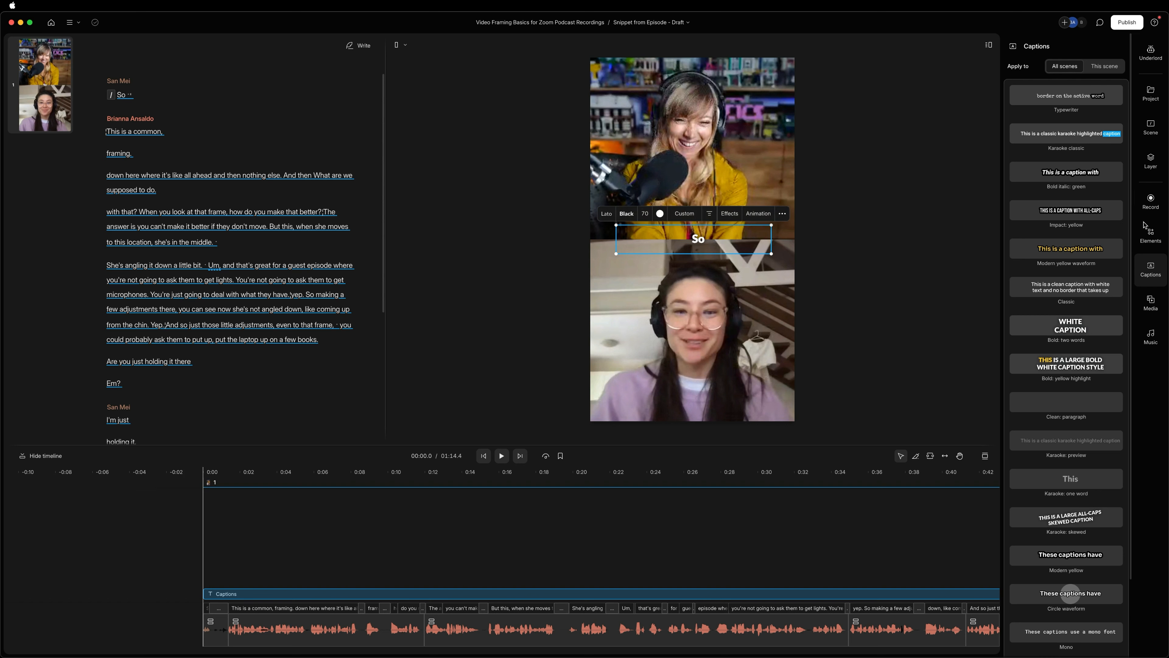
# Set the caption text to the Anja Eliane font at size 120 in all capitals.
pyautogui.click(1149, 167)
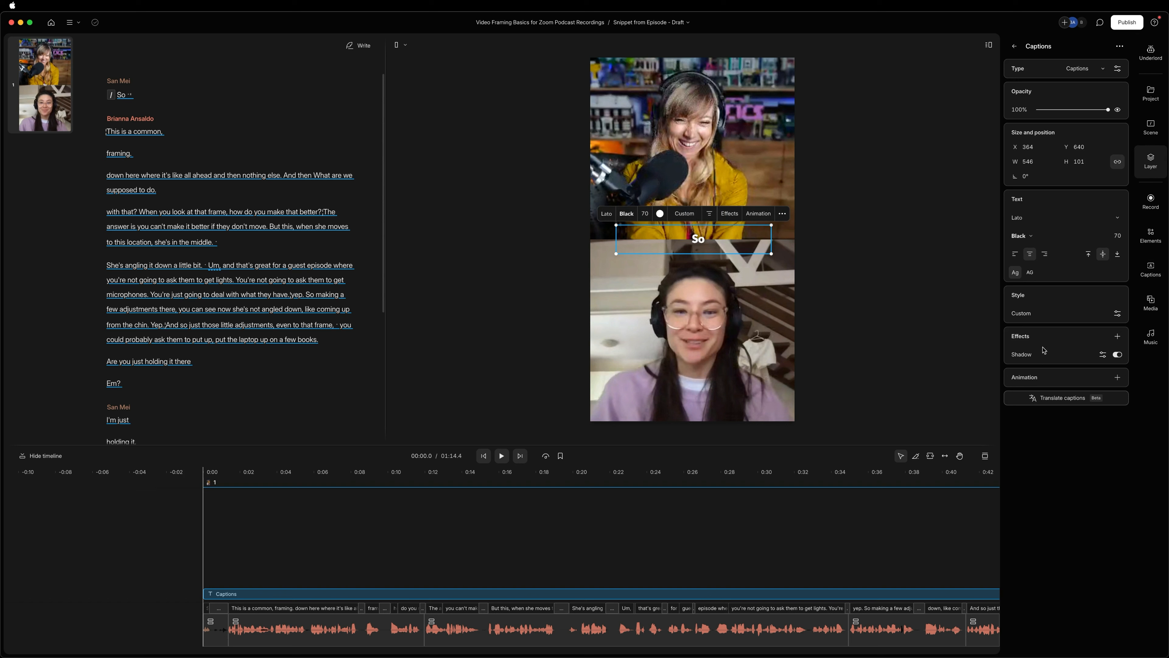
pyautogui.click(1118, 315)
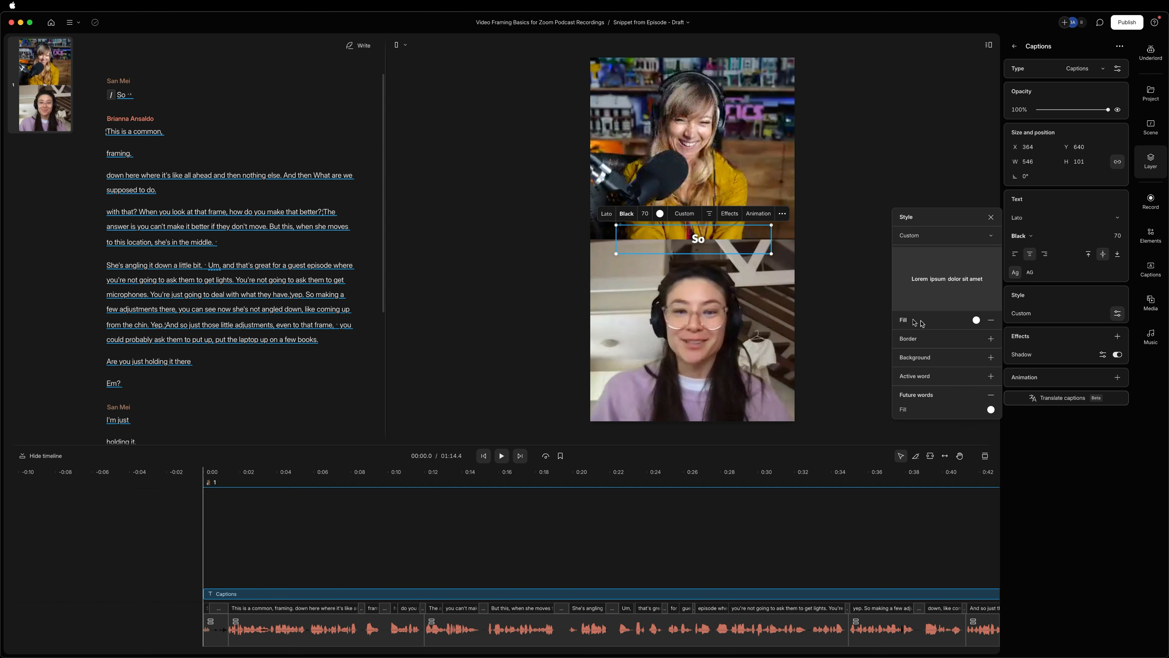
pyautogui.click(1063, 217)
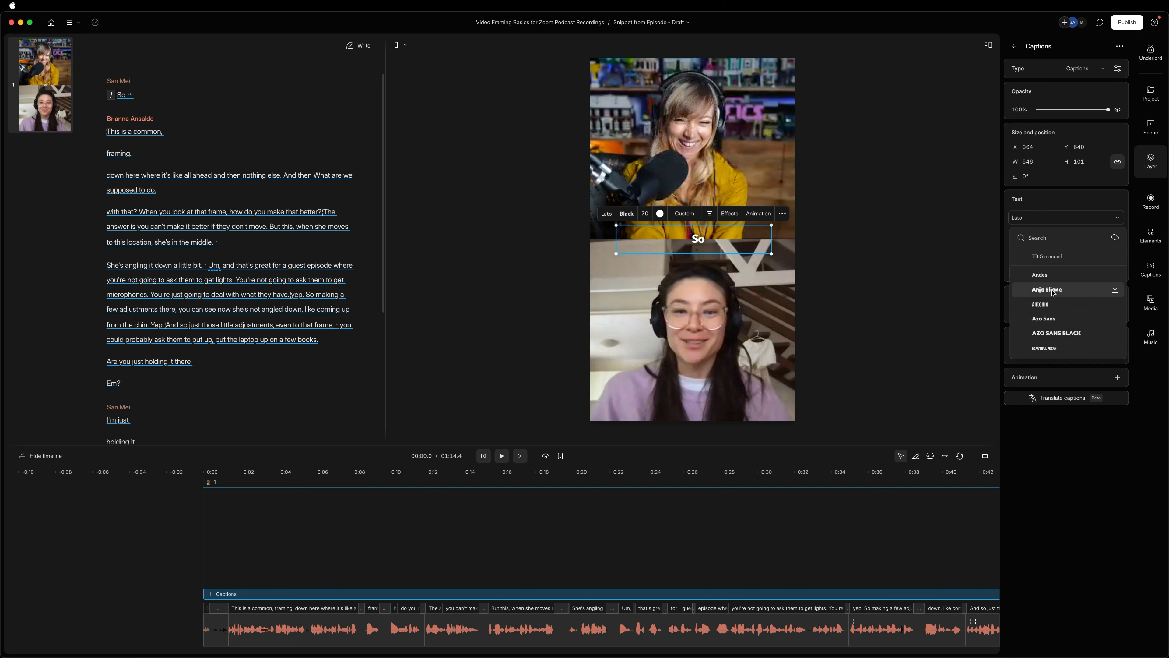
pyautogui.click(1047, 289)
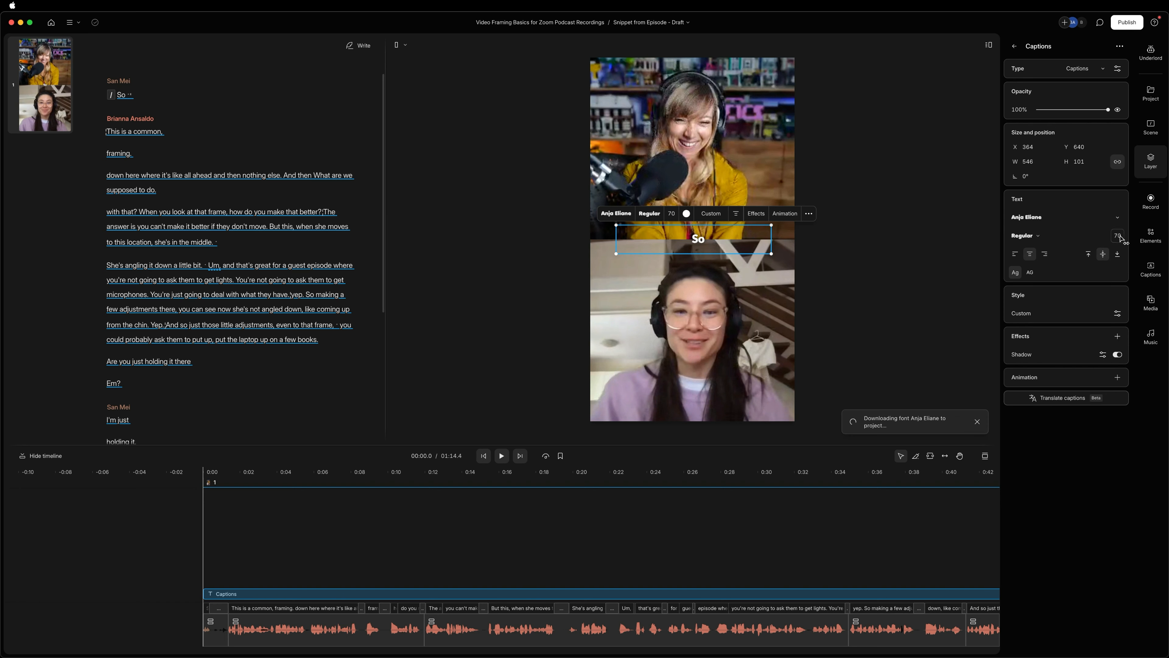
pyautogui.press('Return')
pyautogui.click(1031, 276)
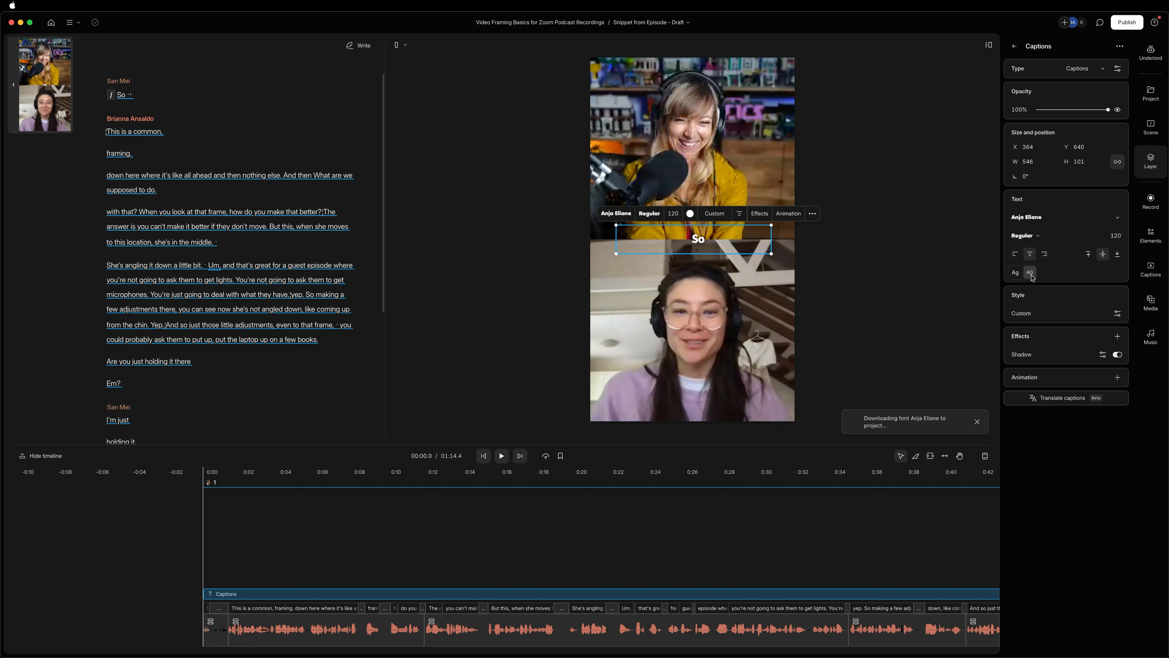
# Add a black border around the caption text in its custom style.
pyautogui.click(1118, 314)
pyautogui.click(991, 339)
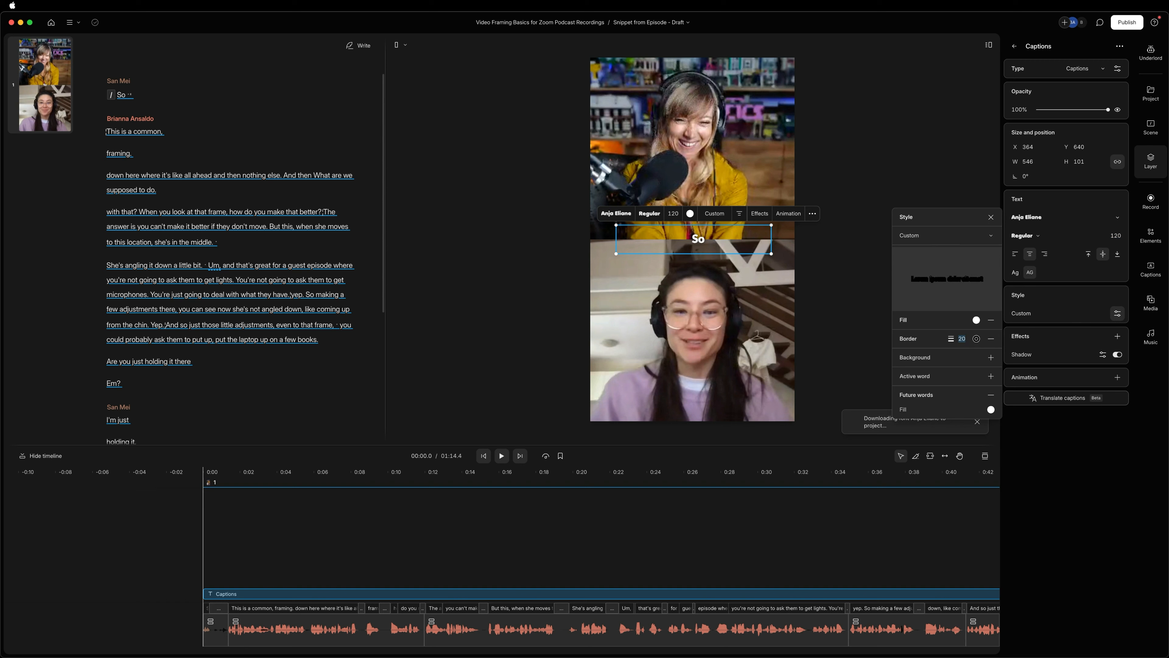
pyautogui.click(888, 414)
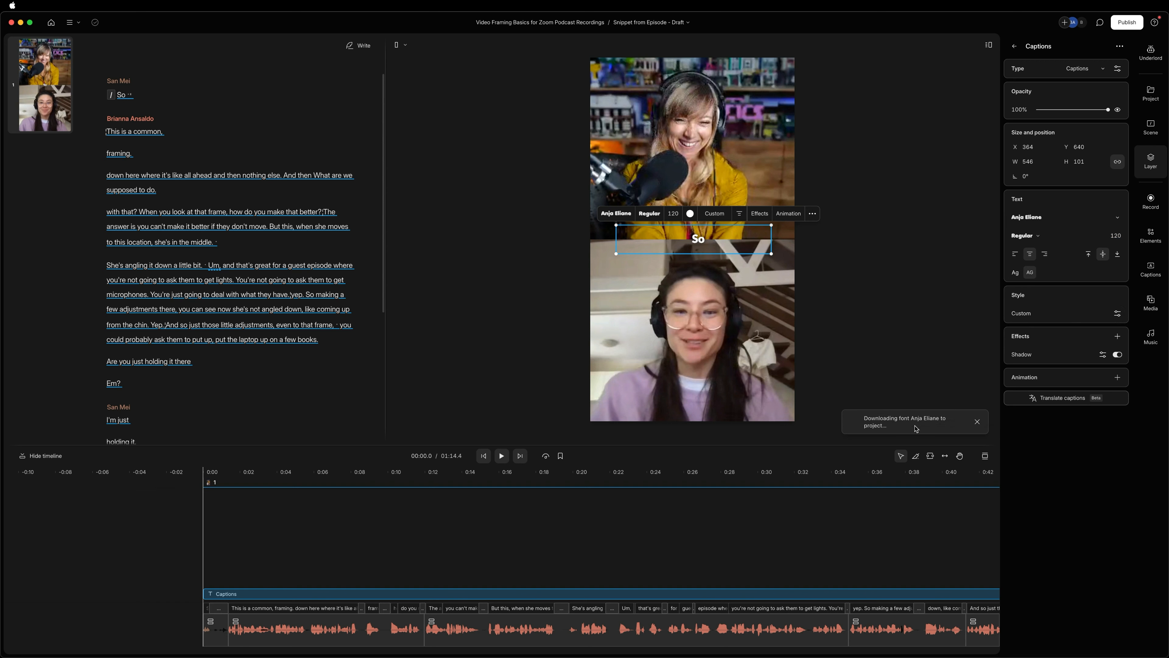
# Check the restyled captions at about 20 seconds, and play the first few seconds from the start.
pyautogui.click(585, 539)
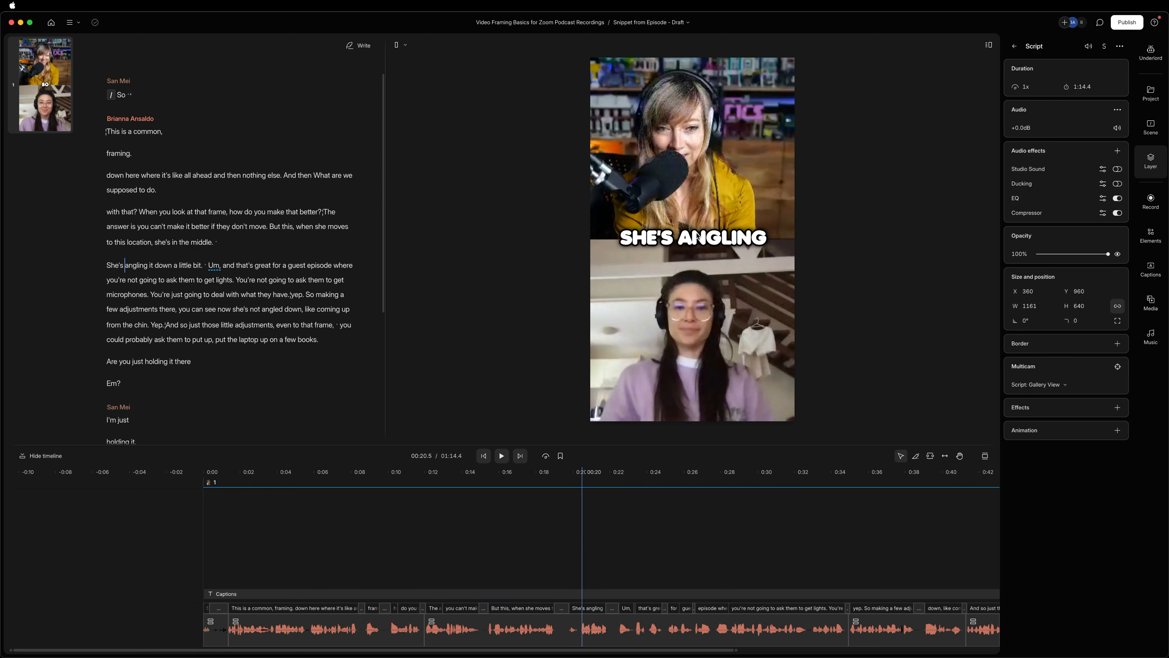
pyautogui.click(212, 492)
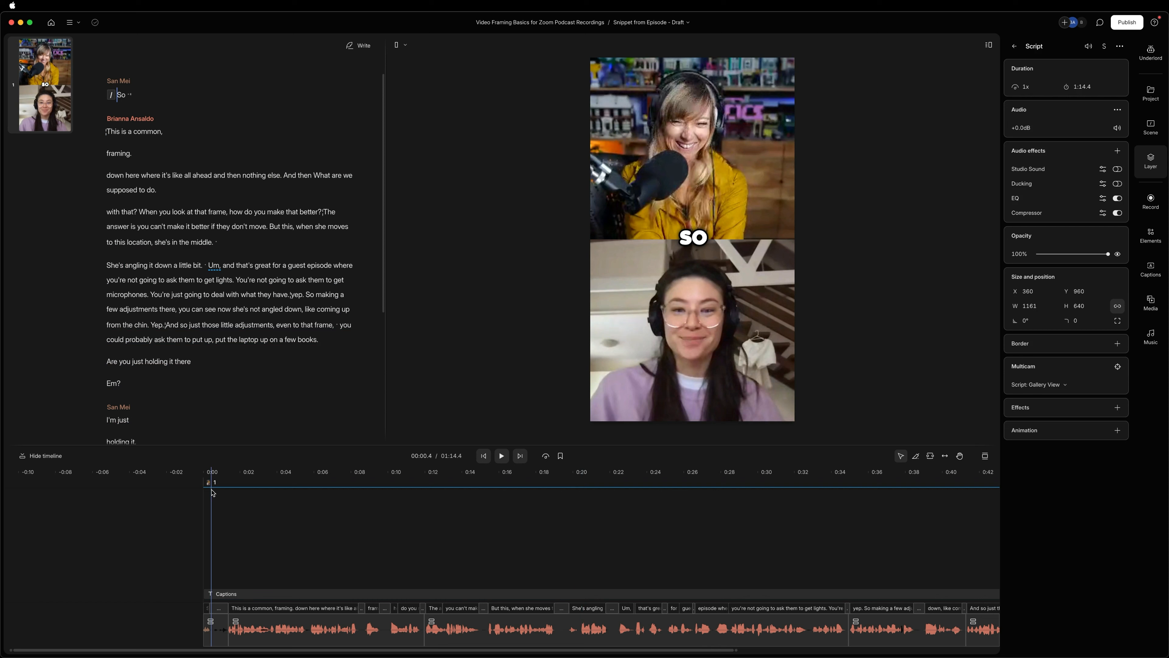
pyautogui.click(182, 499)
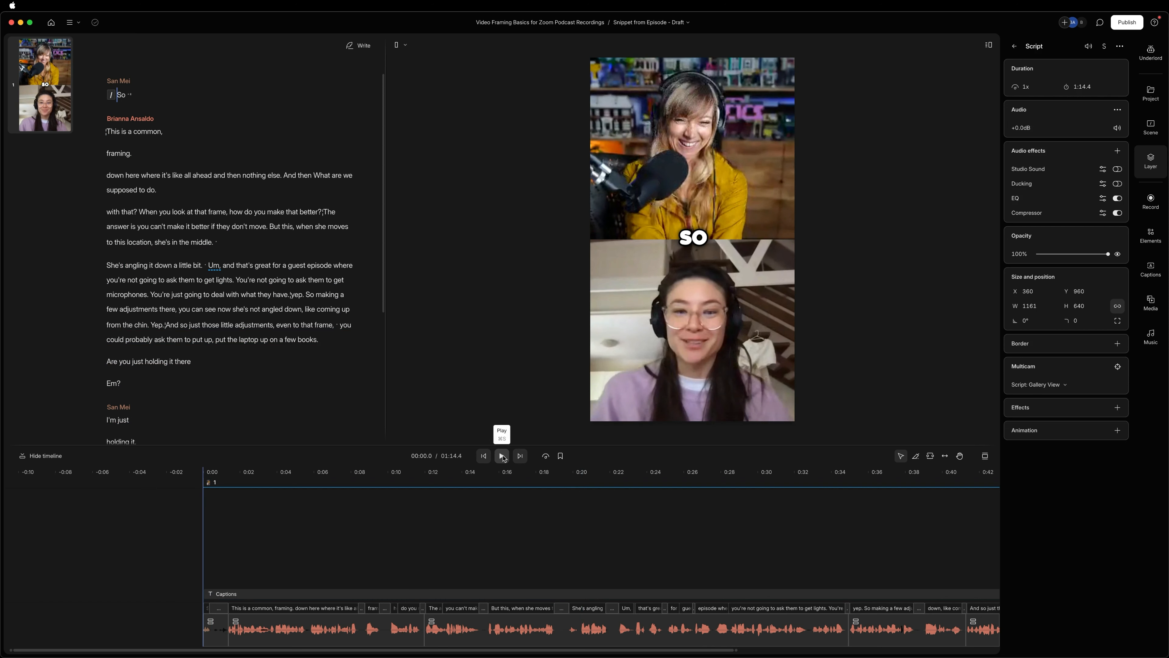
pyautogui.click(502, 455)
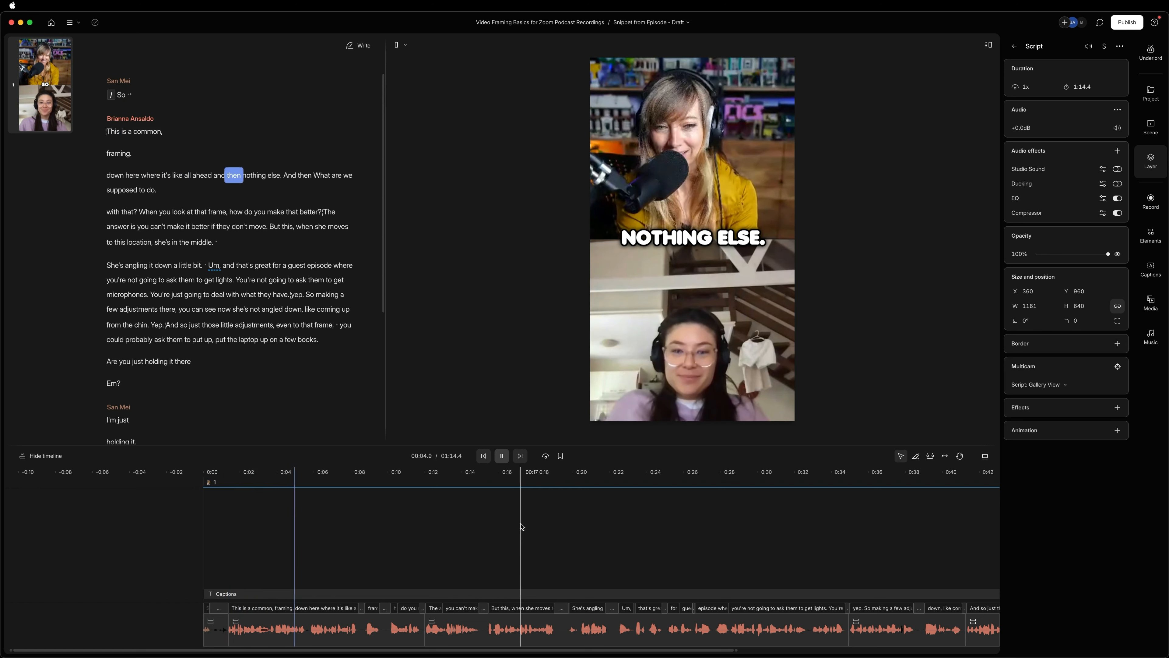
pyautogui.press('space')
pyautogui.moveTo(141, 95); pyautogui.dragTo(96, 81)
pyautogui.press('BackSpace')
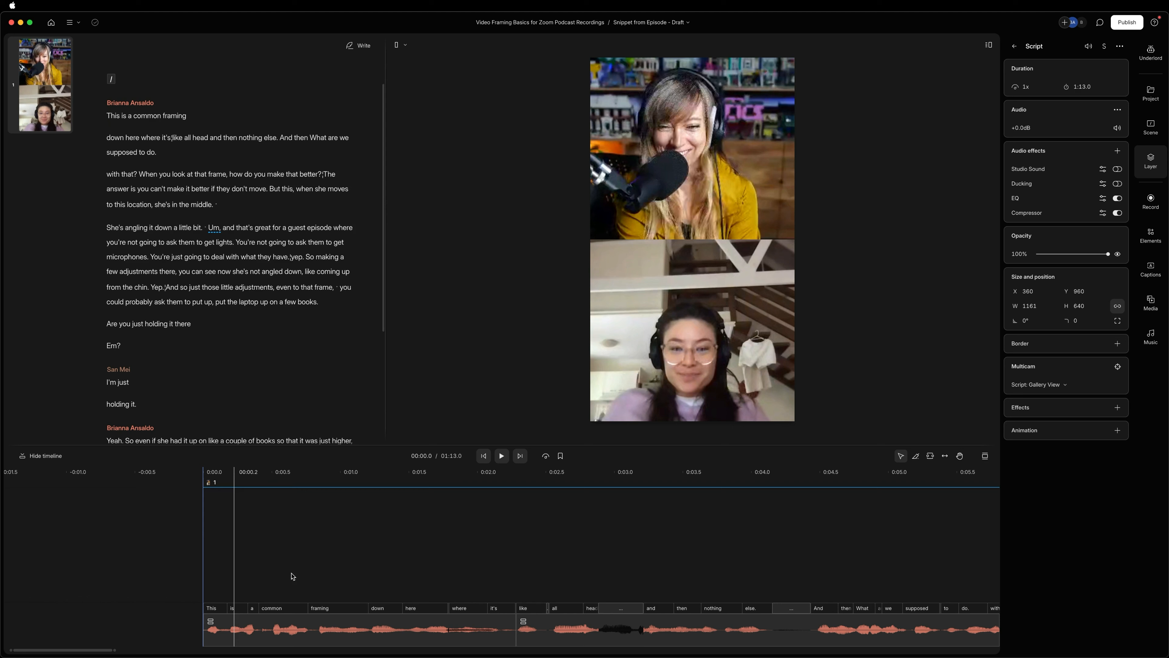
pyautogui.press('super+z')
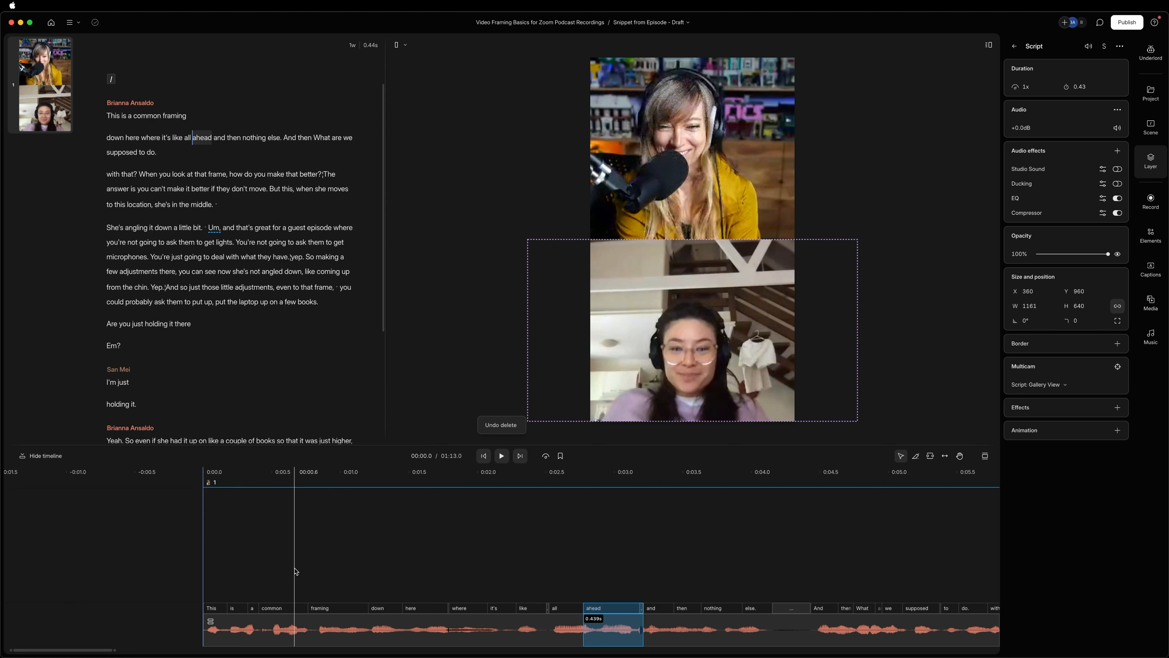
pyautogui.press('super+z')
pyautogui.press('super+z')
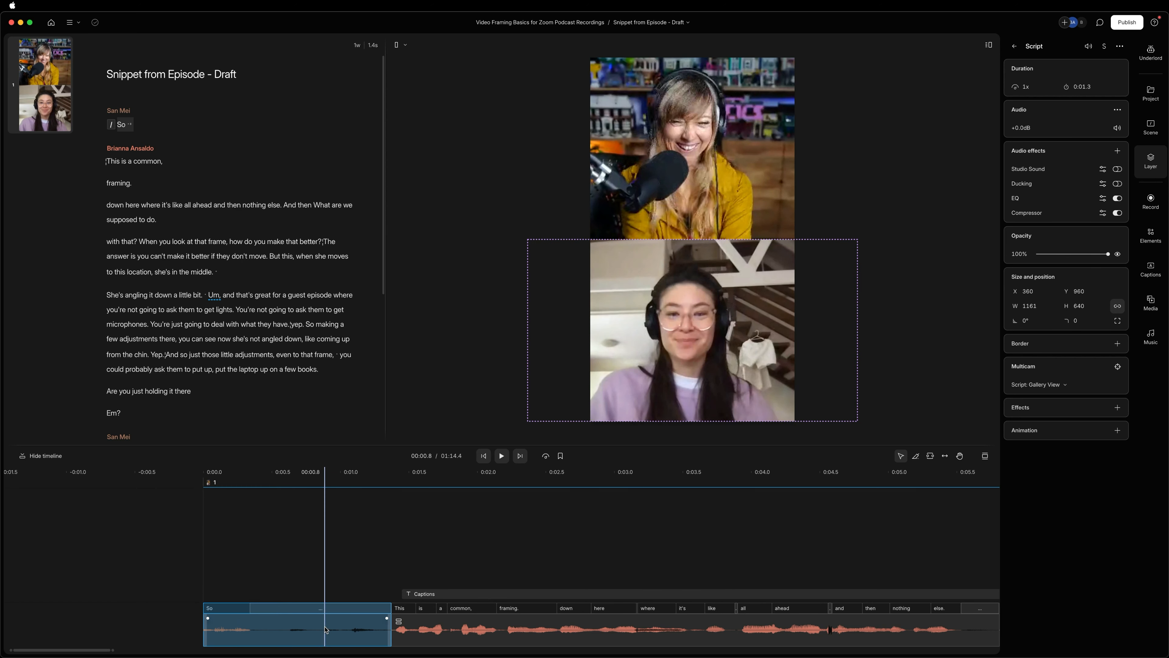
# Delete the opening "So" clip with its pause and play the snippet from the new beginning.
pyautogui.press('Delete')
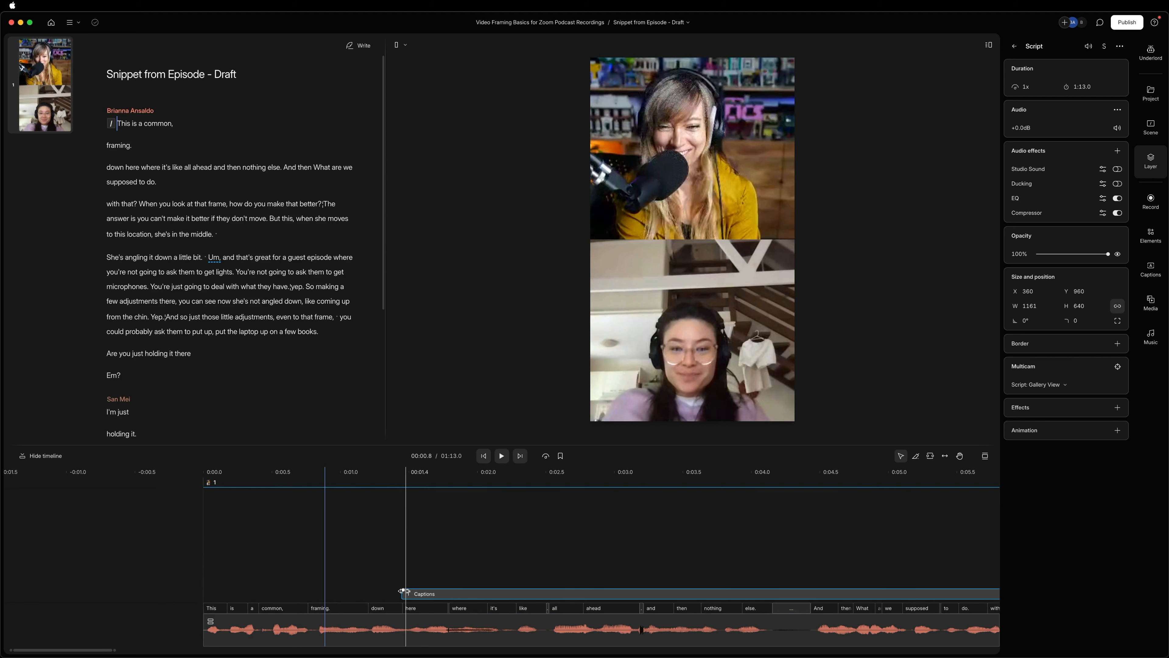
pyautogui.click(188, 586)
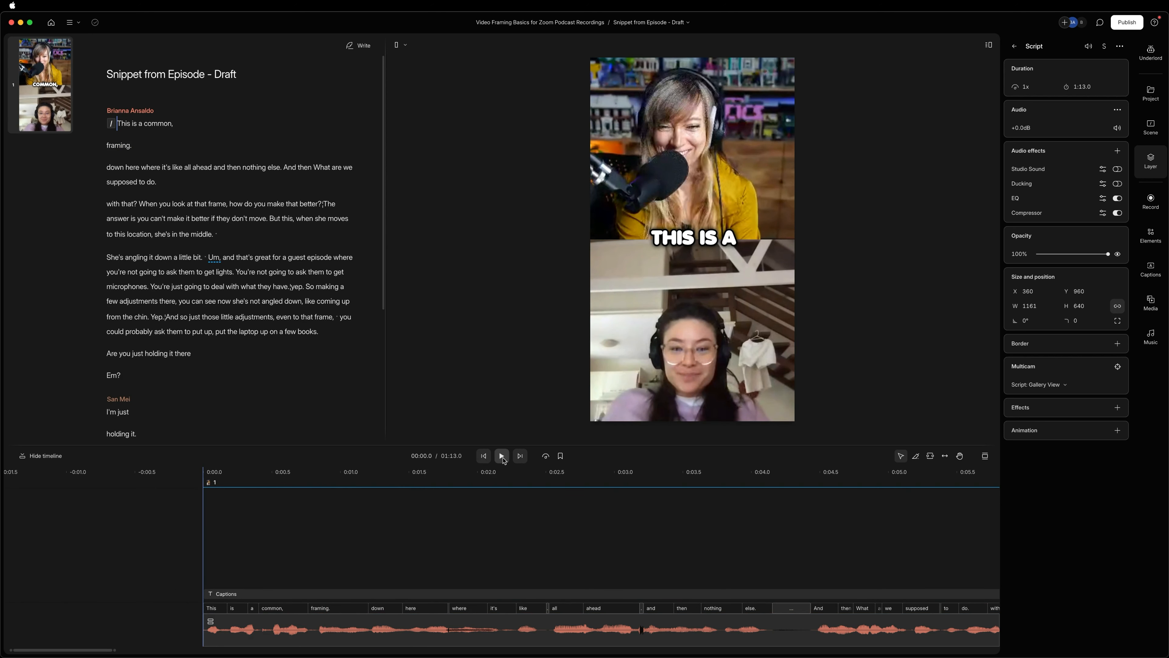
pyautogui.click(501, 455)
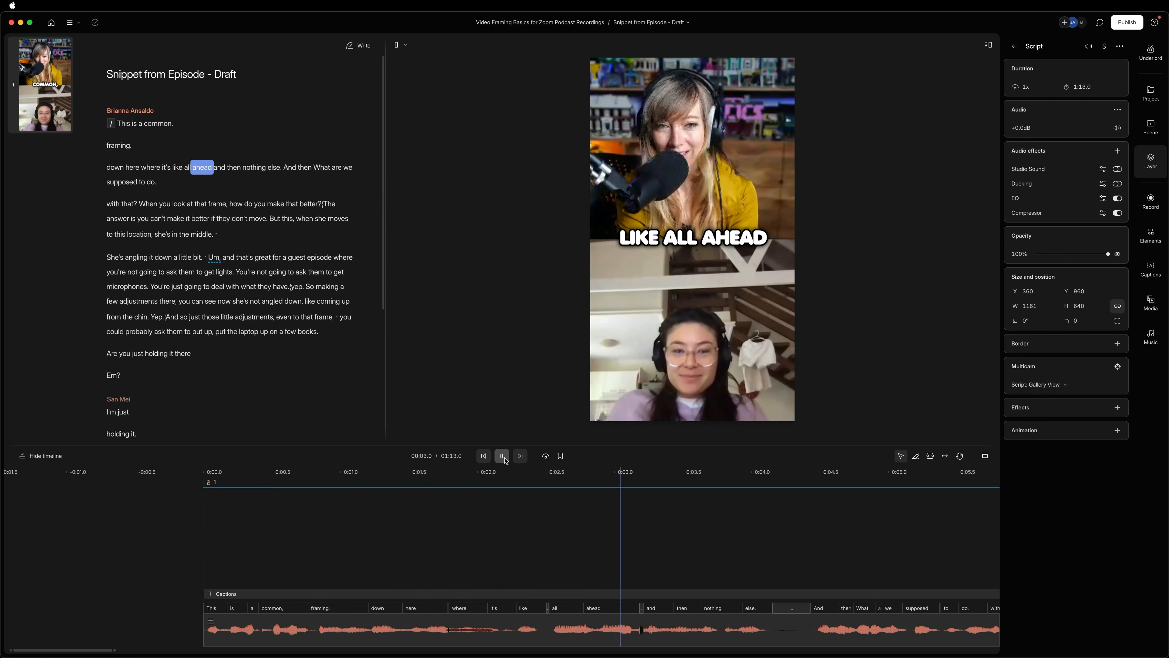
# Correct the transcript word "ahead" to "head" in "it's like all ahead and then nothing else".
pyautogui.doubleClick(202, 167)
pyautogui.click(207, 150)
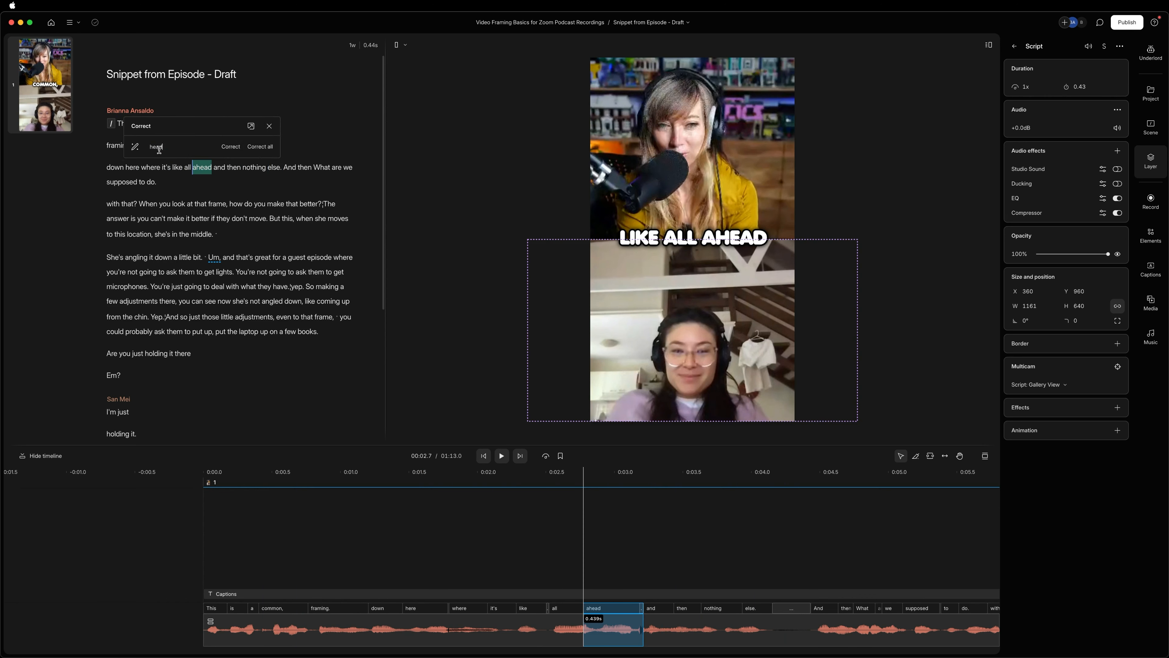
pyautogui.press('Return')
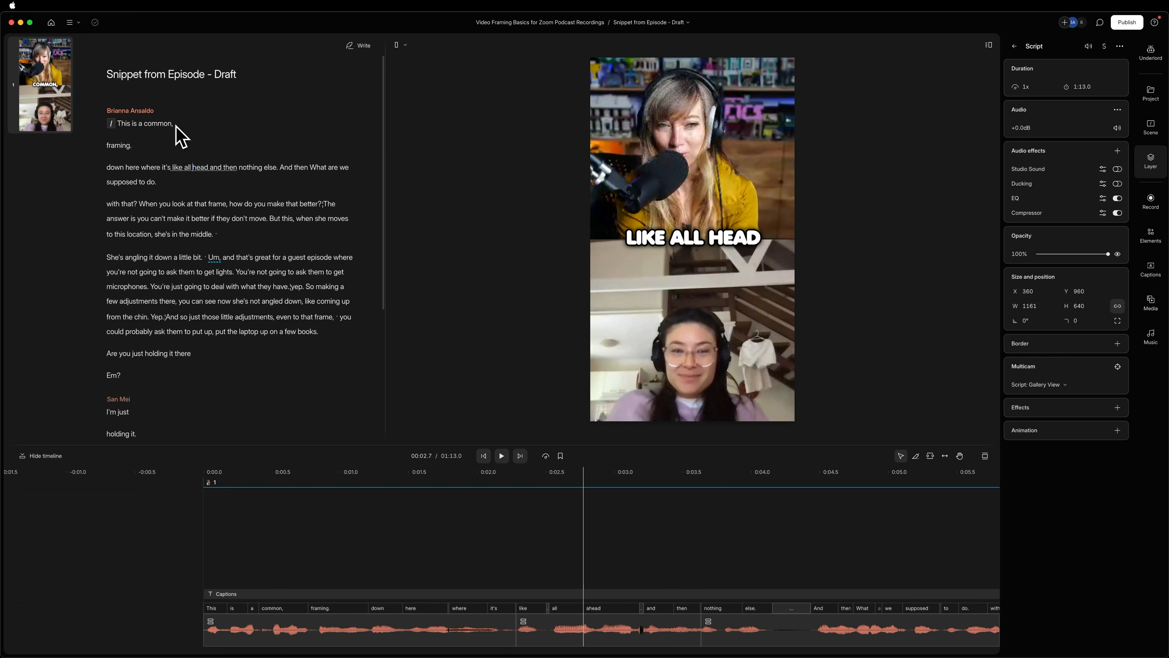
# Remove the comma after "common" and the period after "framing", joining both words into the line "This is a common framing".
pyautogui.click(171, 123)
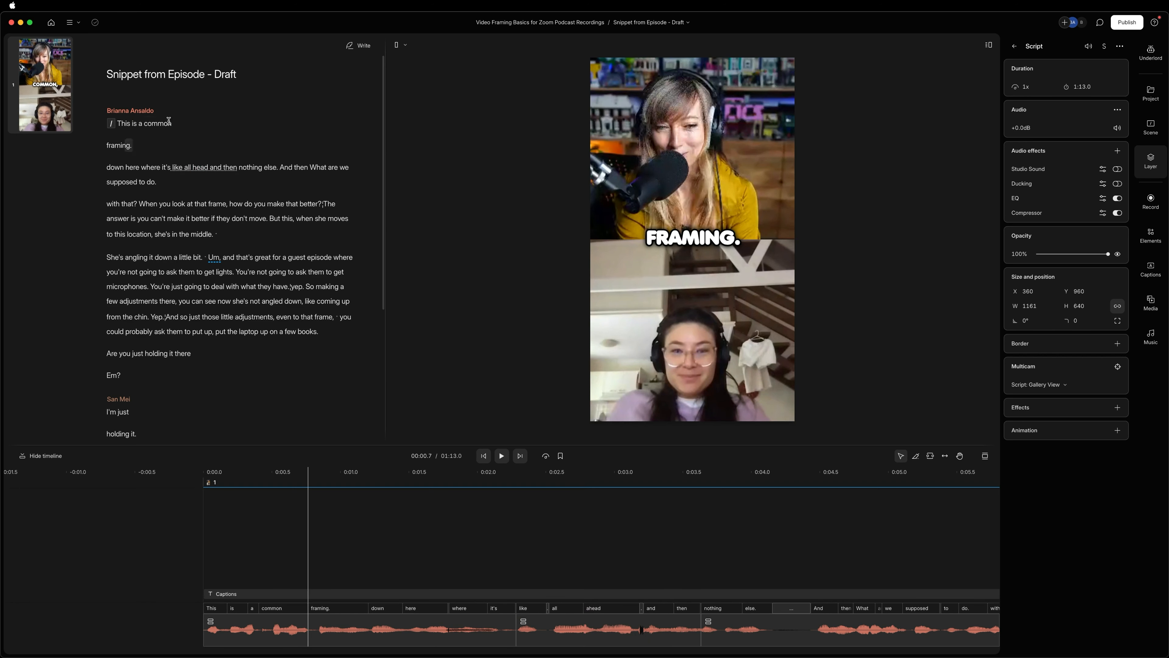
pyautogui.press('BackSpace')
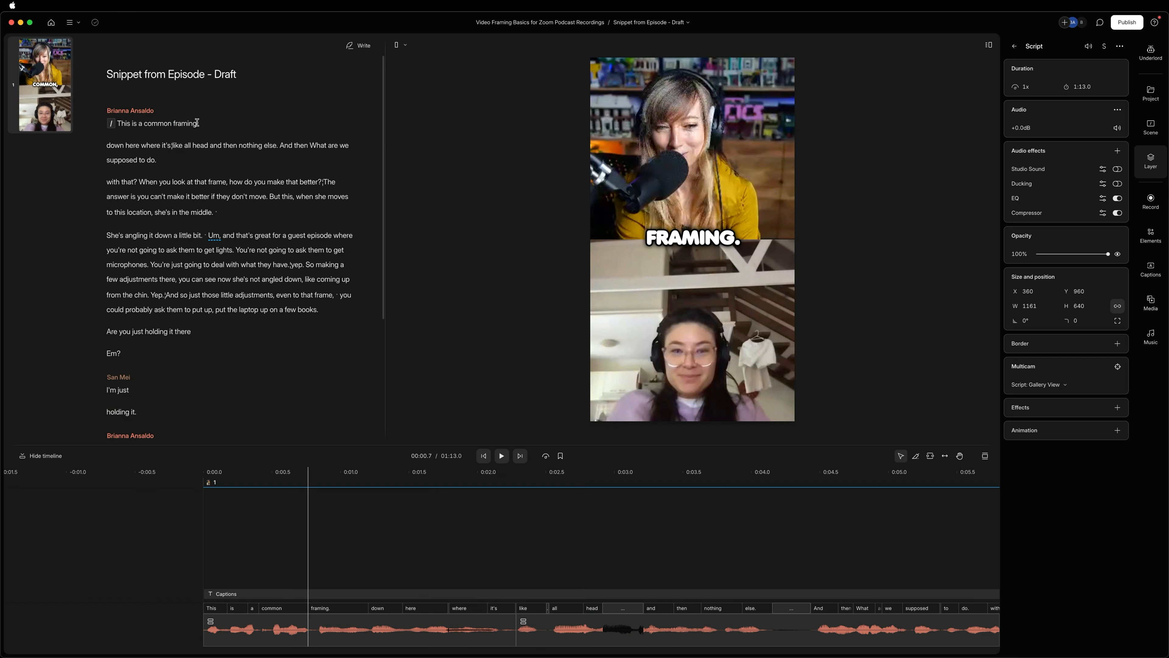
pyautogui.click(188, 145)
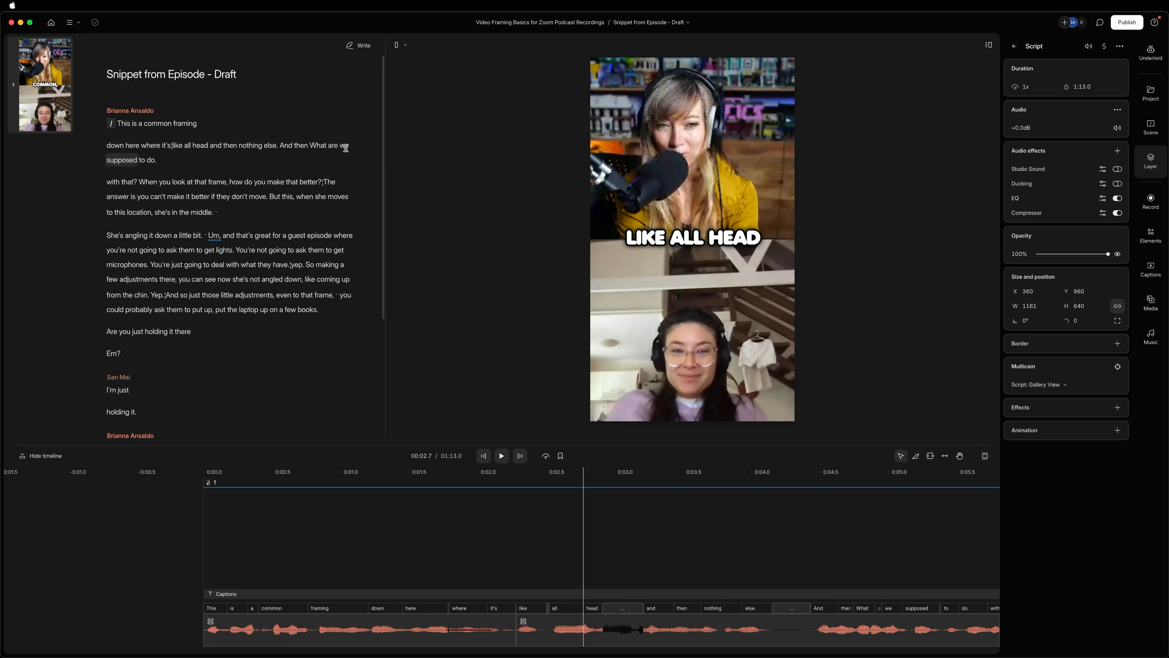
# Correct "What" to lowercase "what" in "And then What are we", and remove the period after "supposed to do".
pyautogui.doubleClick(317, 147)
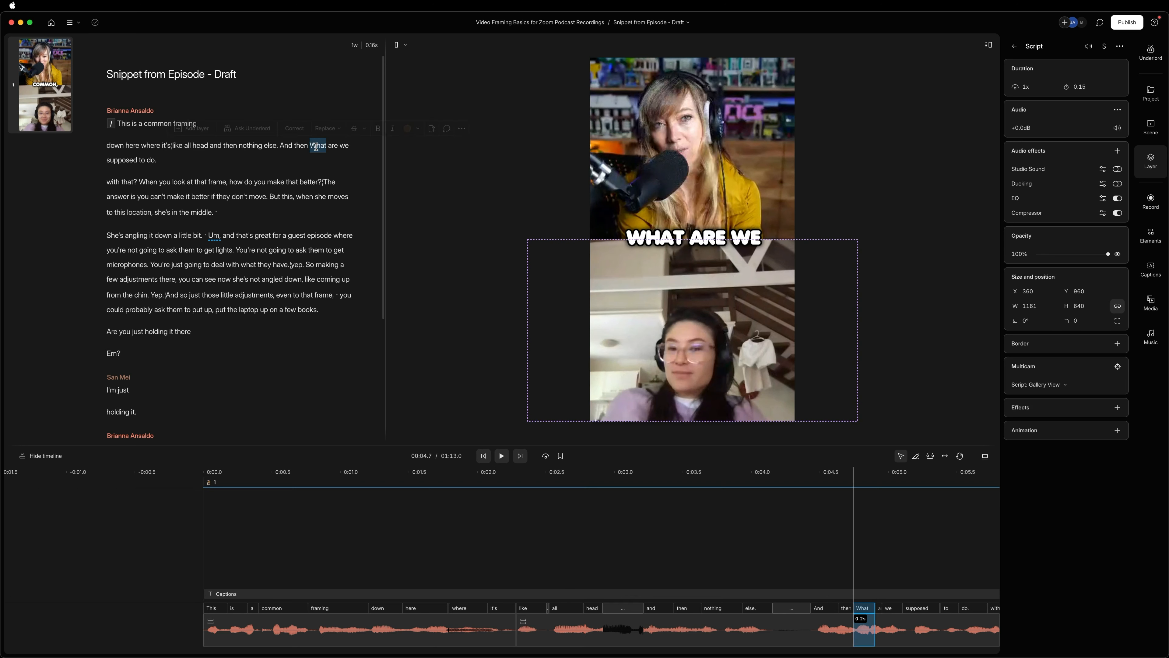
pyautogui.click(293, 129)
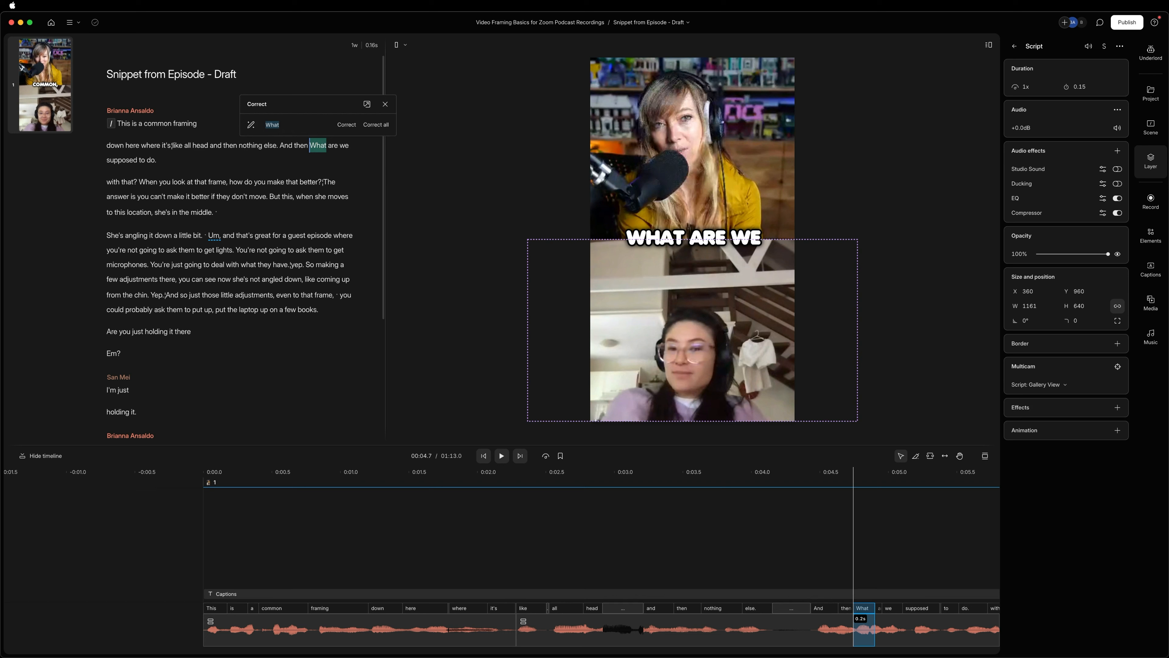
pyautogui.write('what')
pyautogui.press('Return')
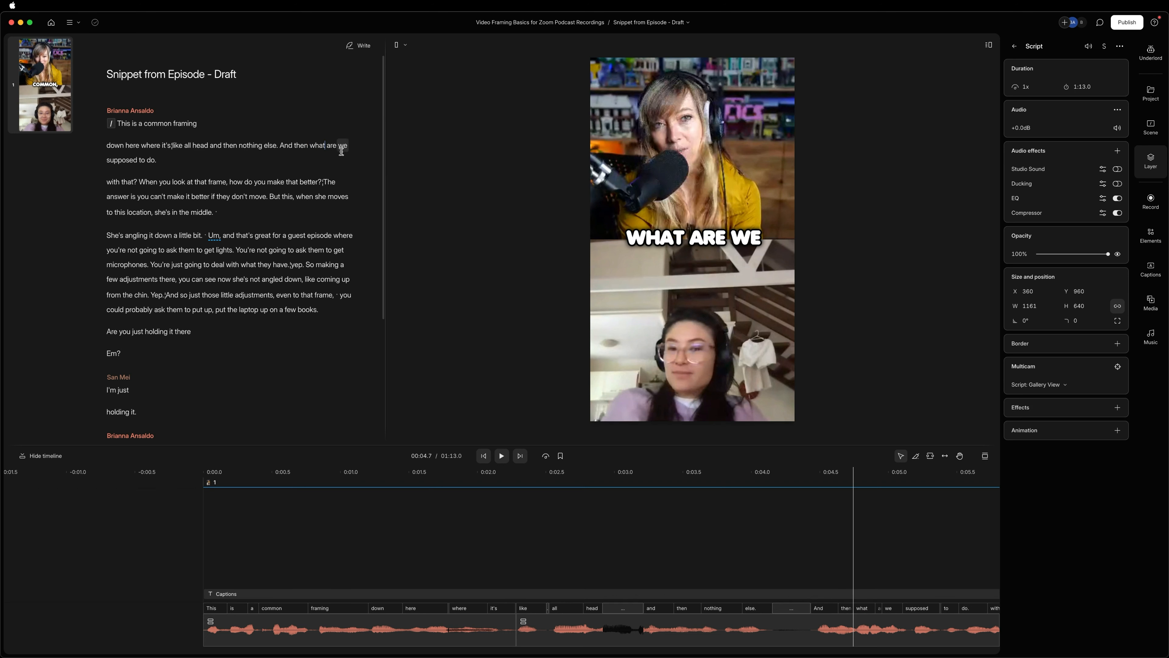
pyautogui.click(155, 161)
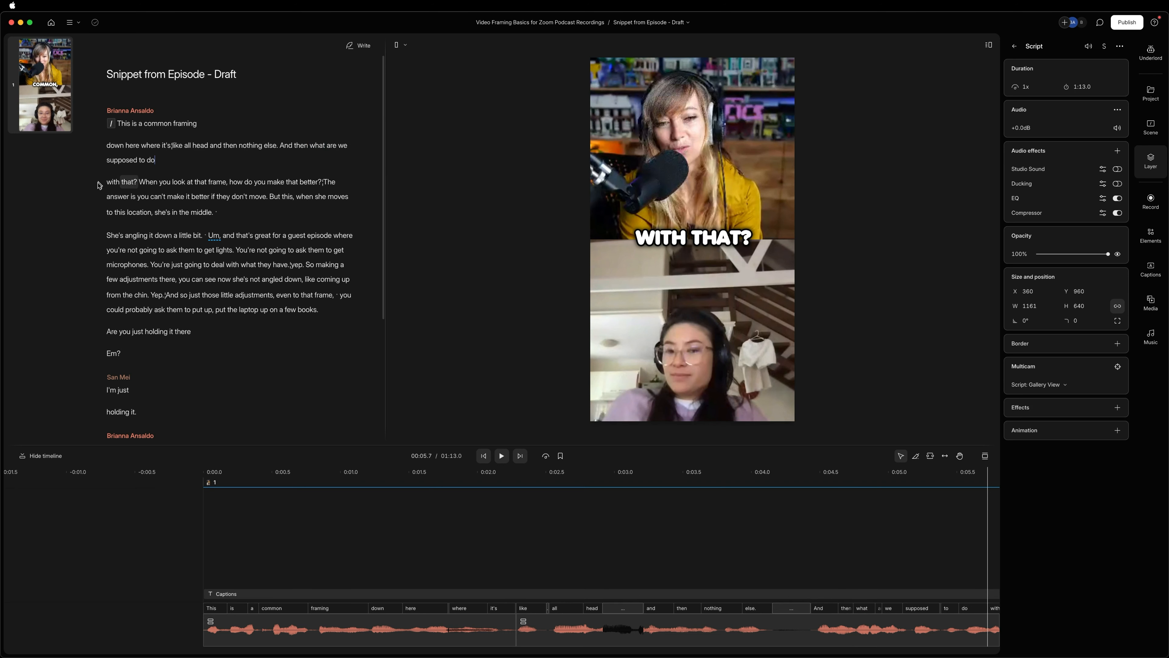
# Play the snippet from the start to check the corrected captions.
pyautogui.click(455, 556)
pyautogui.click(484, 457)
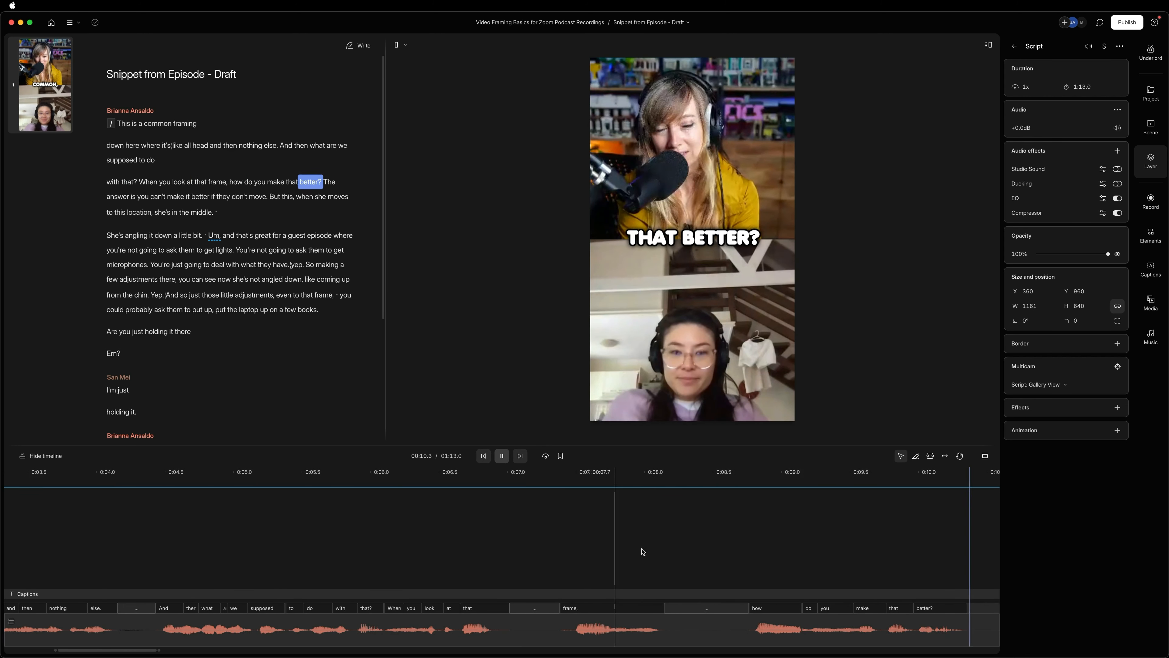
# Add a scene break before "The answer is you can't make it better", at about 10.5 seconds.
pyautogui.press('space')
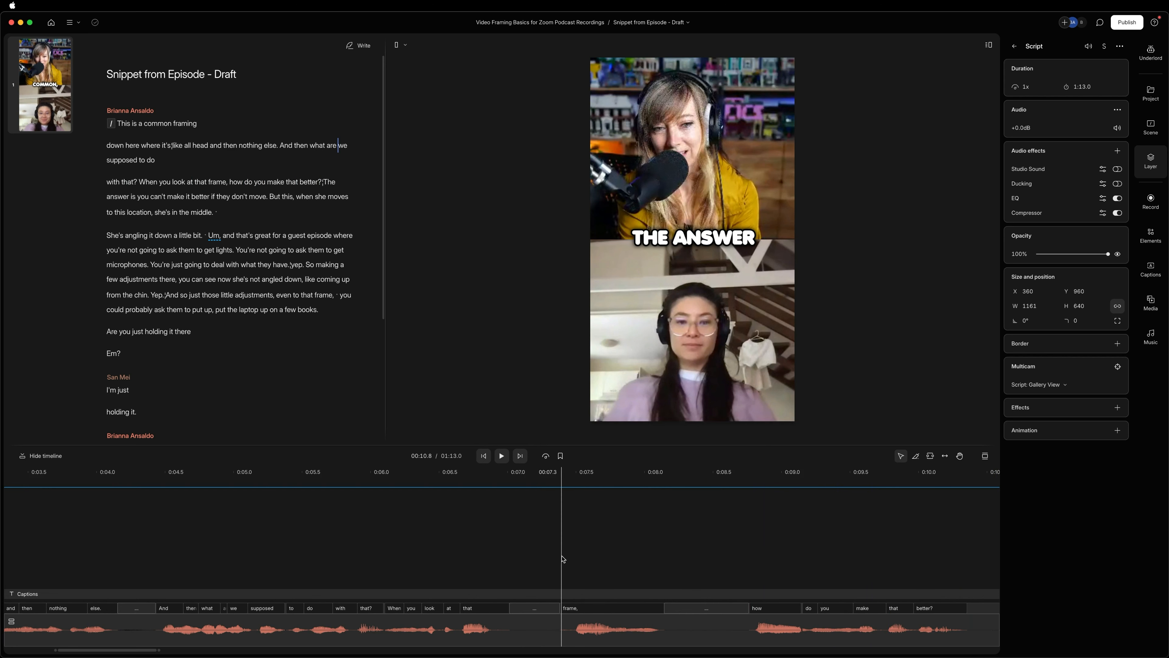
pyautogui.scroll(-3, 563, 559)
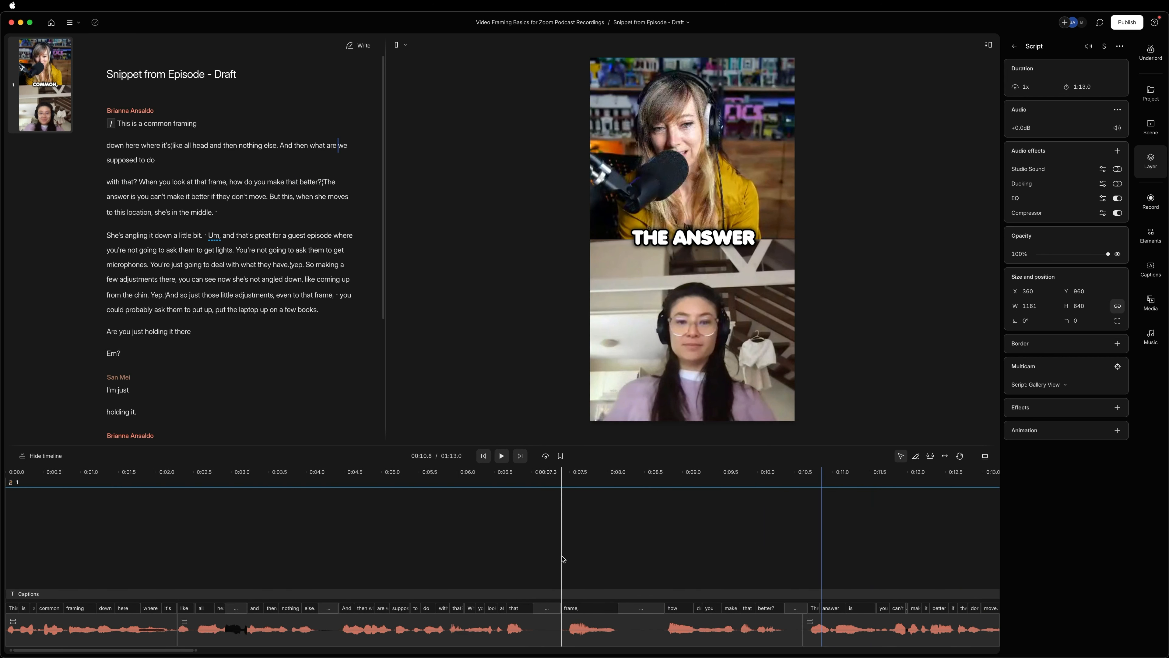
pyautogui.scroll(-3, 563, 558)
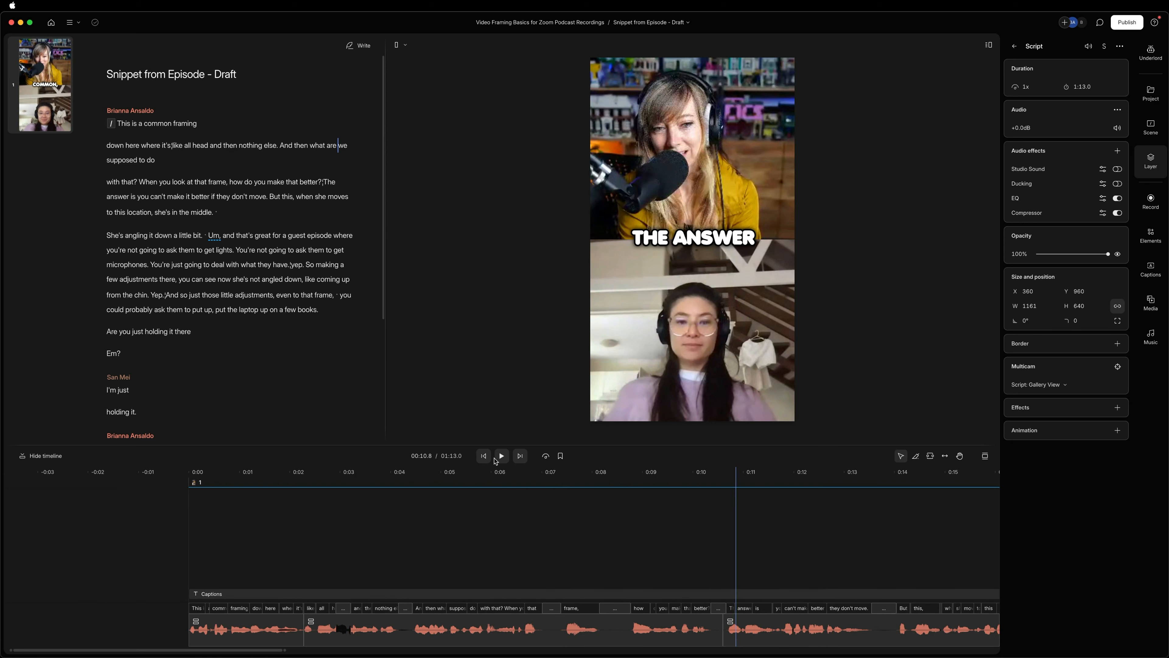
pyautogui.click(484, 456)
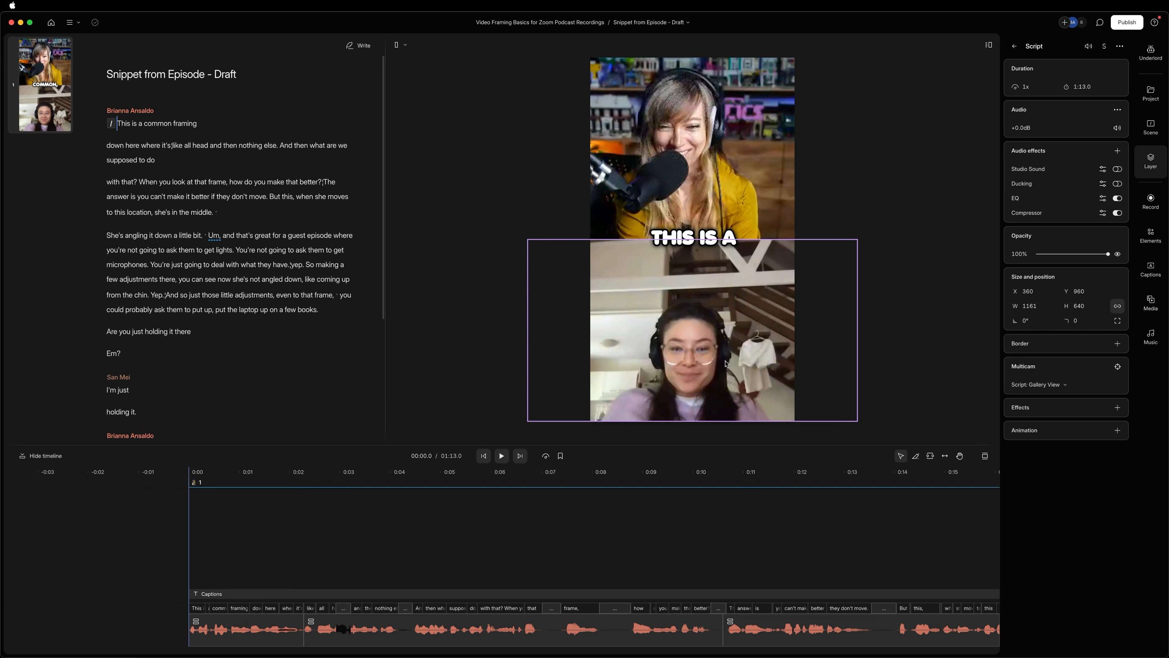
pyautogui.hscroll(5, 361, 546)
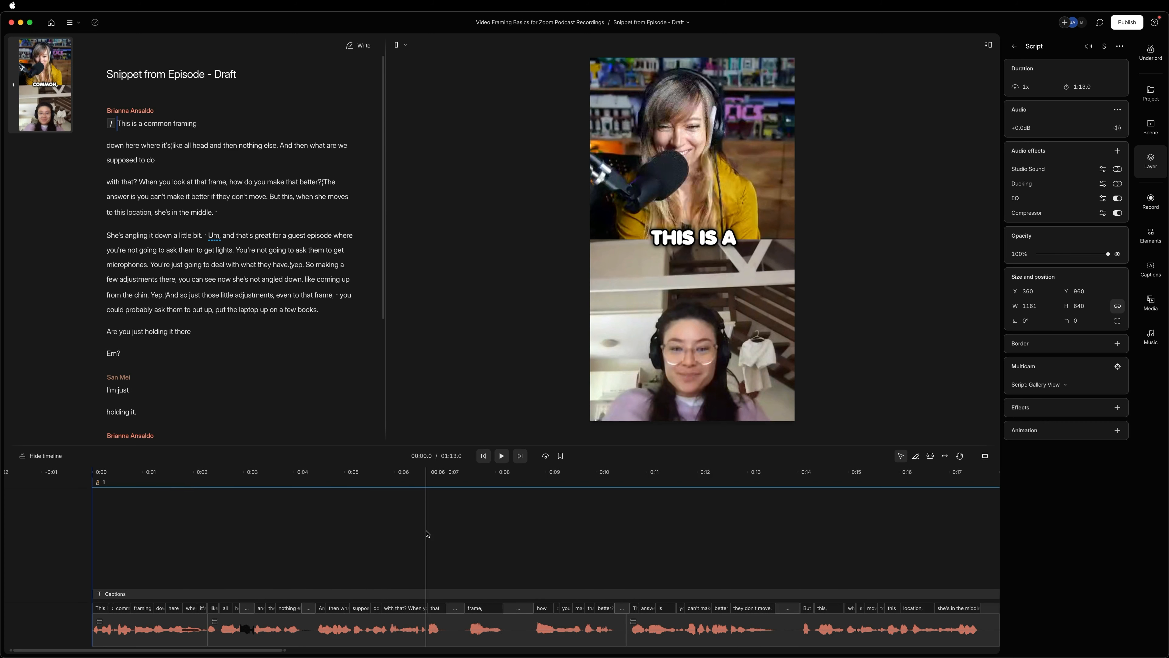
pyautogui.hscroll(2, 427, 534)
pyautogui.hscroll(15, 419, 537)
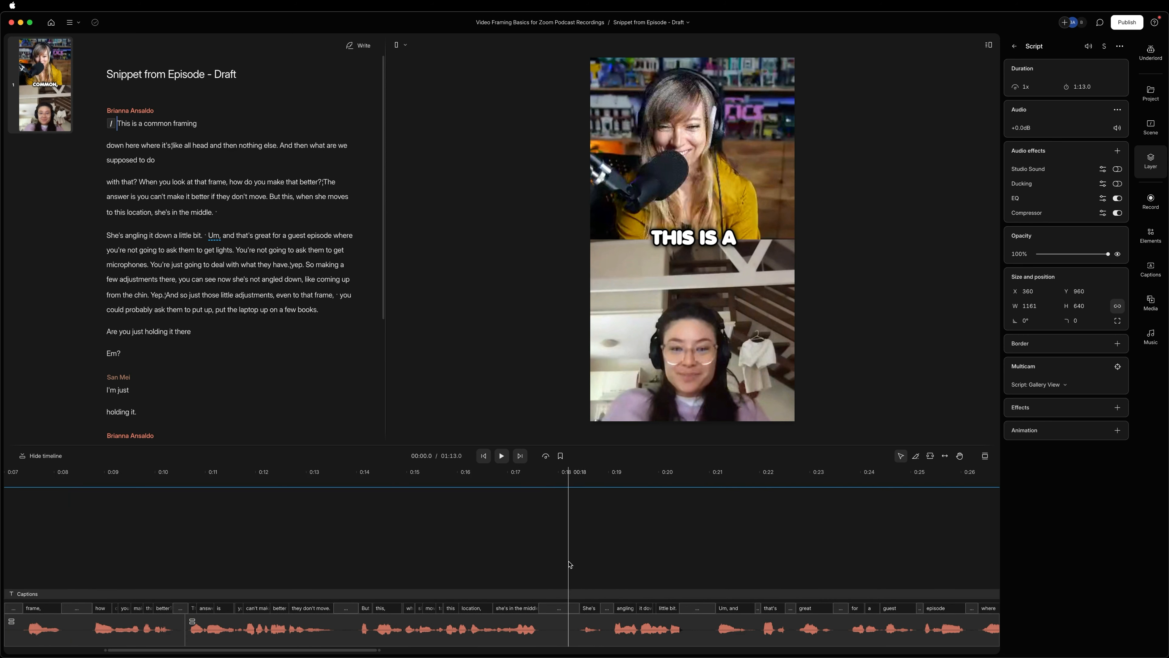
pyautogui.click(185, 545)
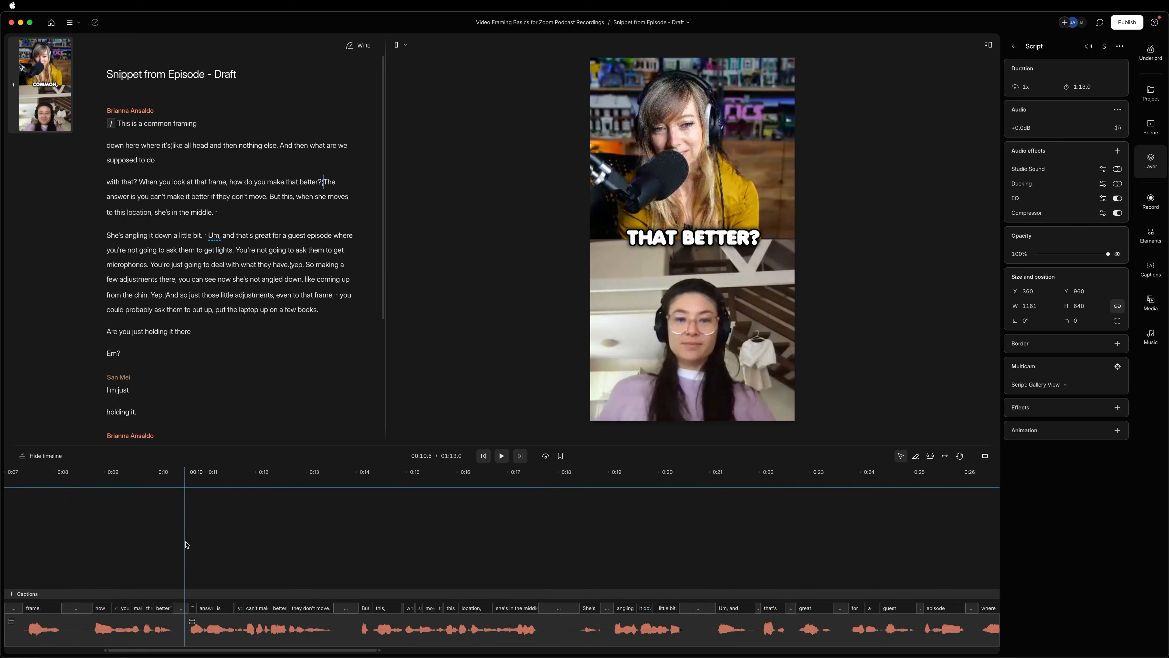
pyautogui.press('/')
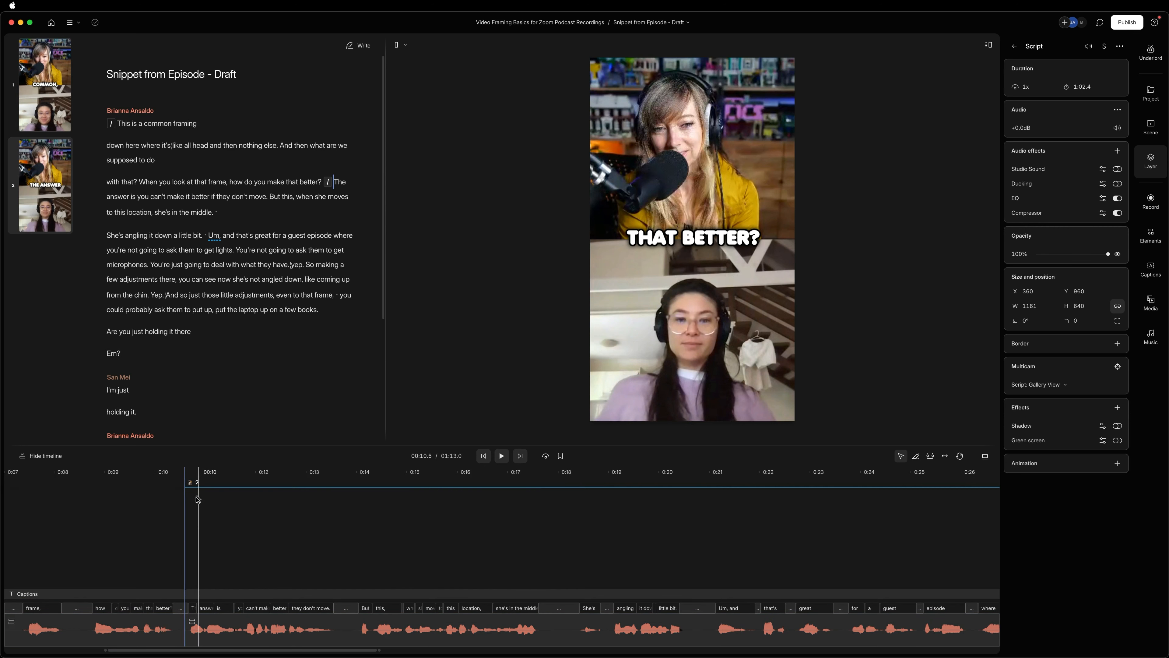
# Add another scene break before "She's angling it down a little bit", at about 18.4 seconds.
pyautogui.click(188, 627)
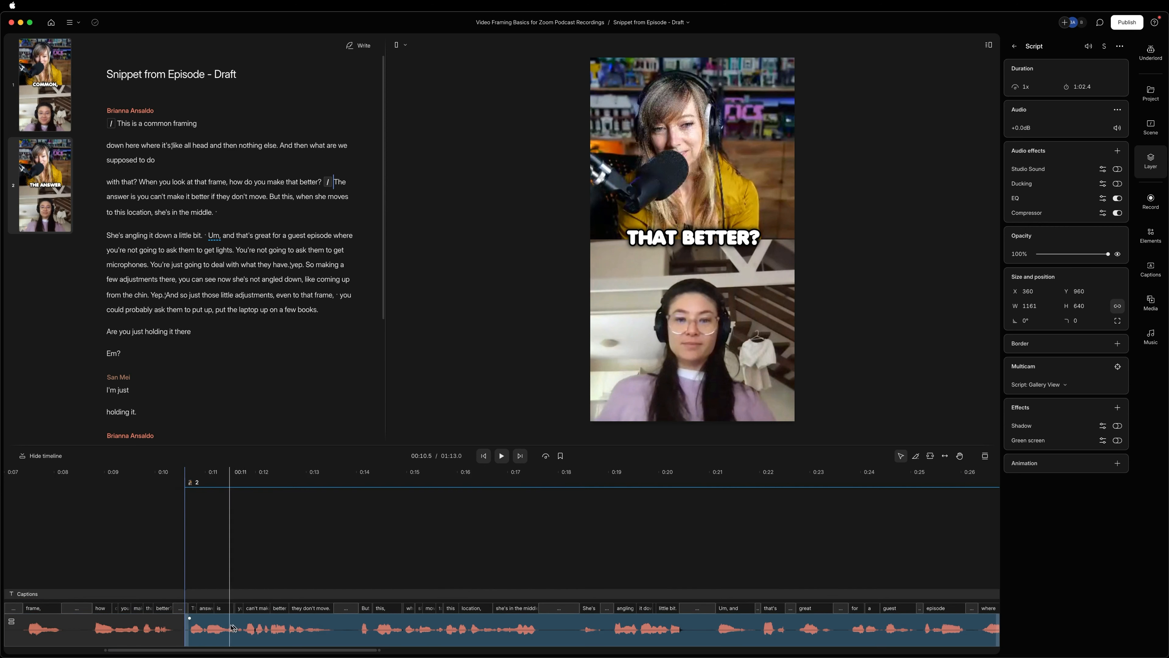
pyautogui.click(579, 621)
pyautogui.click(278, 529)
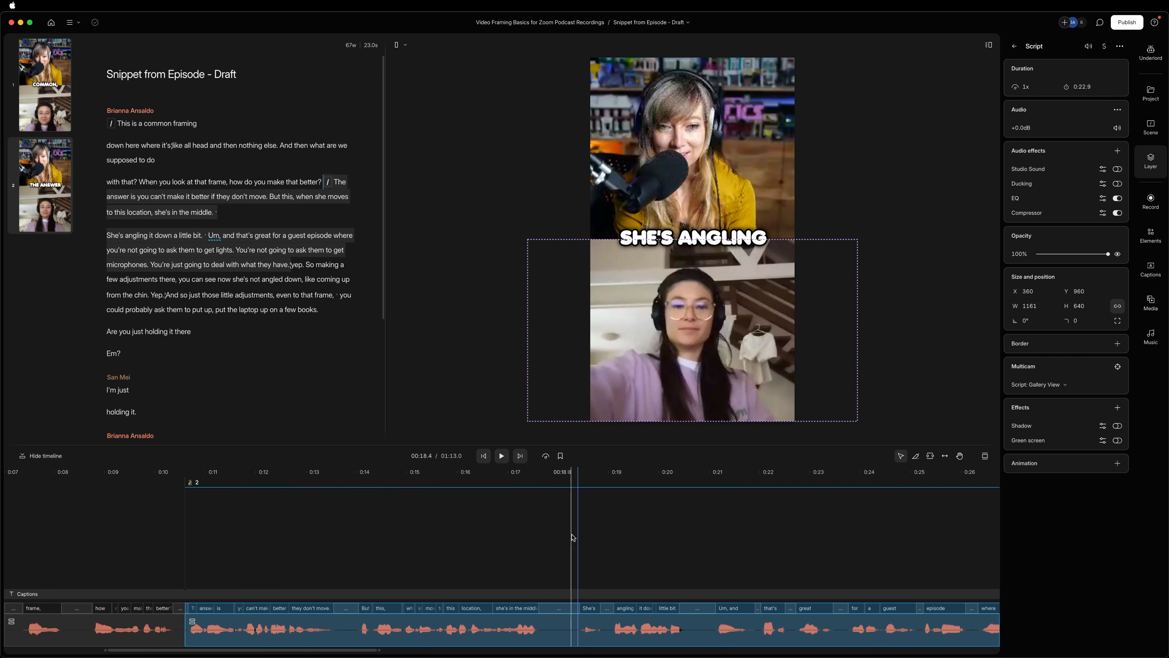
pyautogui.click(581, 533)
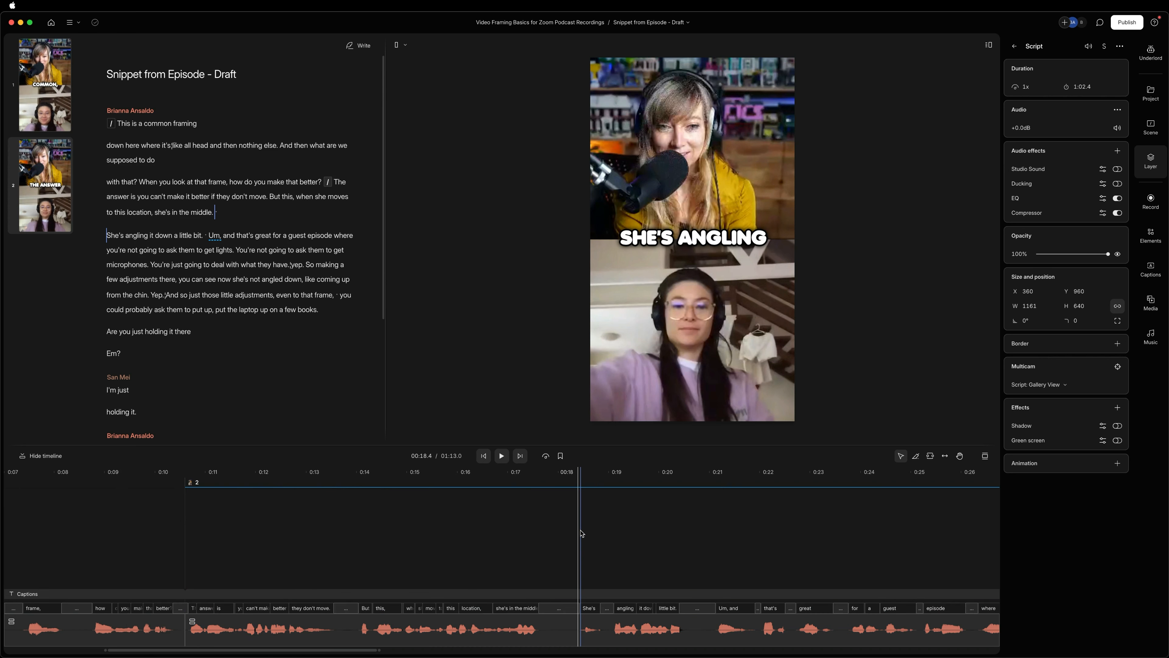
pyautogui.press('/')
# Compare the framing at several points before, inside and after scene 2.
pyautogui.click(388, 529)
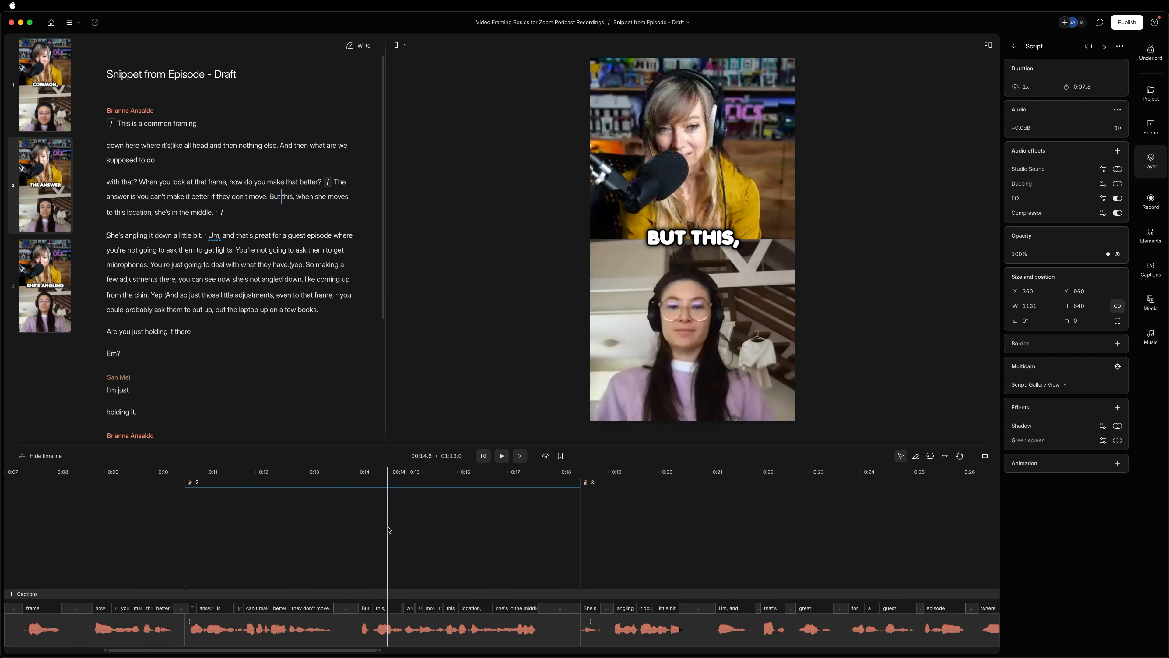
pyautogui.click(131, 530)
pyautogui.click(308, 529)
pyautogui.click(608, 517)
pyautogui.click(428, 522)
pyautogui.click(93, 540)
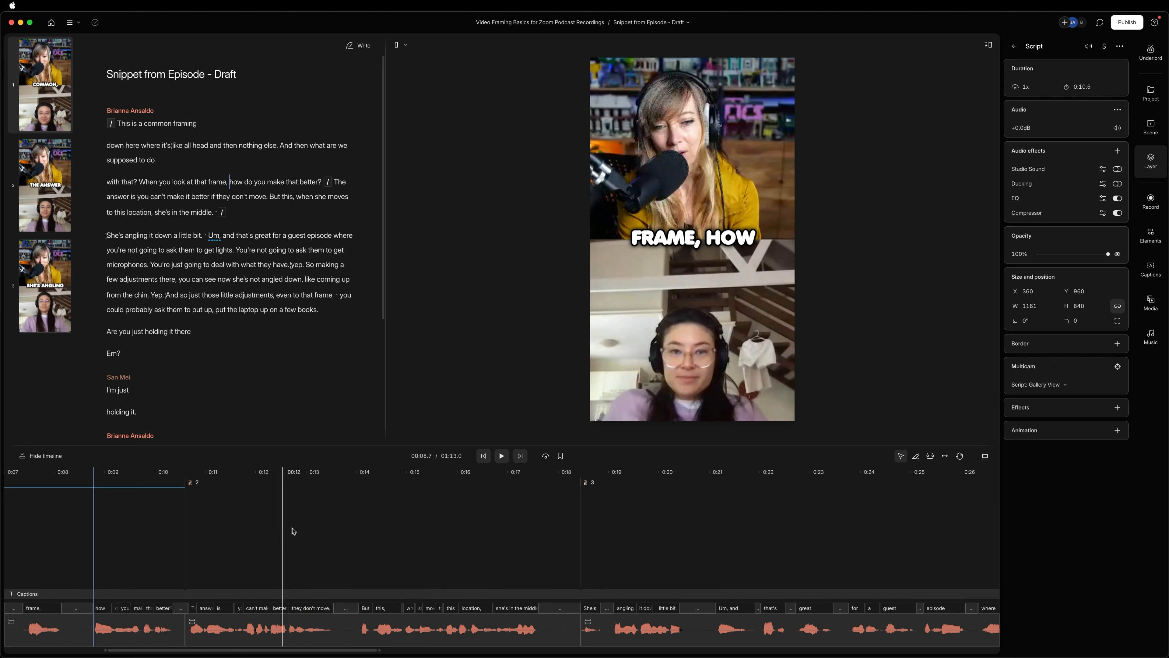
pyautogui.click(402, 517)
pyautogui.click(675, 516)
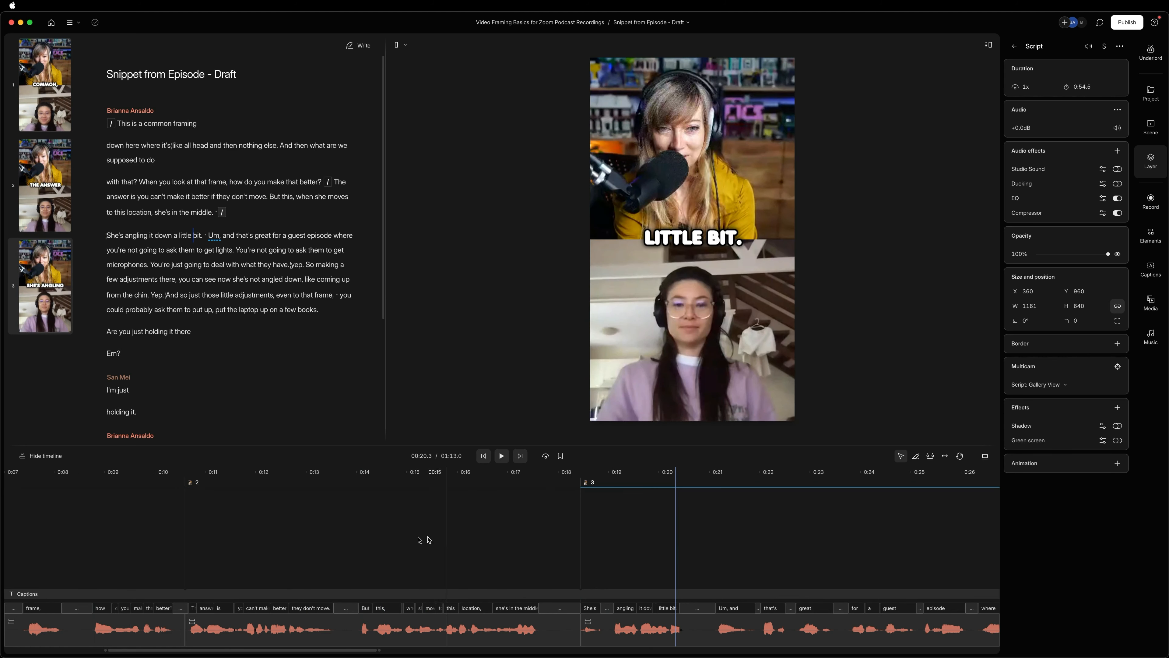
# Delete the lower speaker's video from scene 2, leaving only the upper speaker.
pyautogui.click(400, 537)
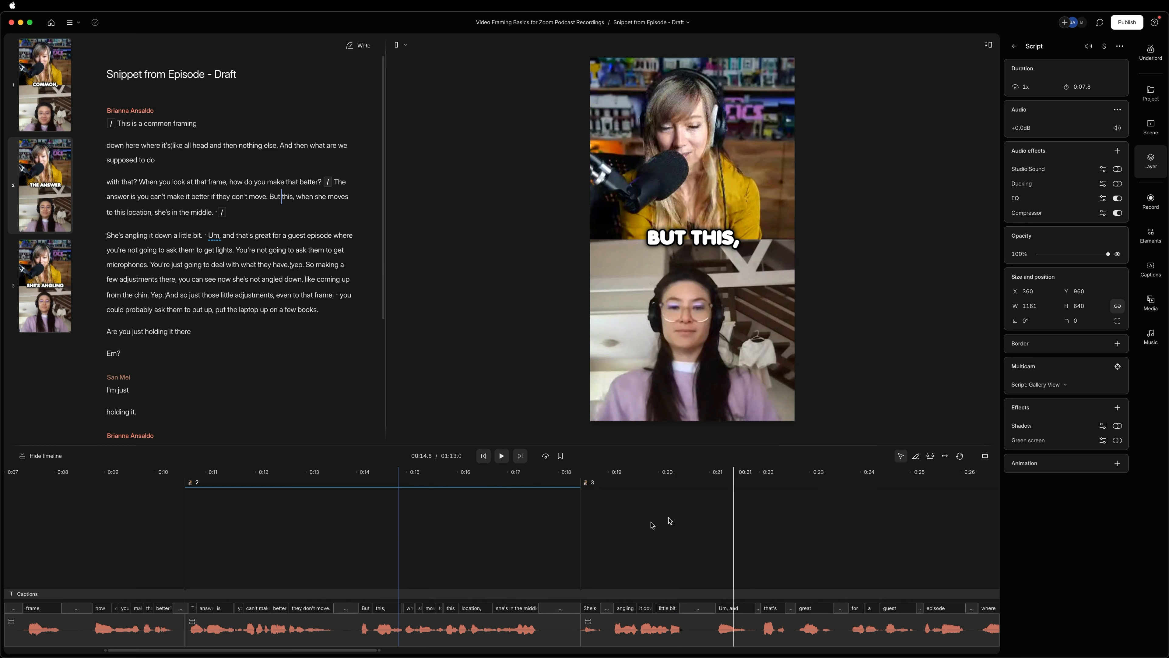
pyautogui.click(692, 346)
pyautogui.press('Delete')
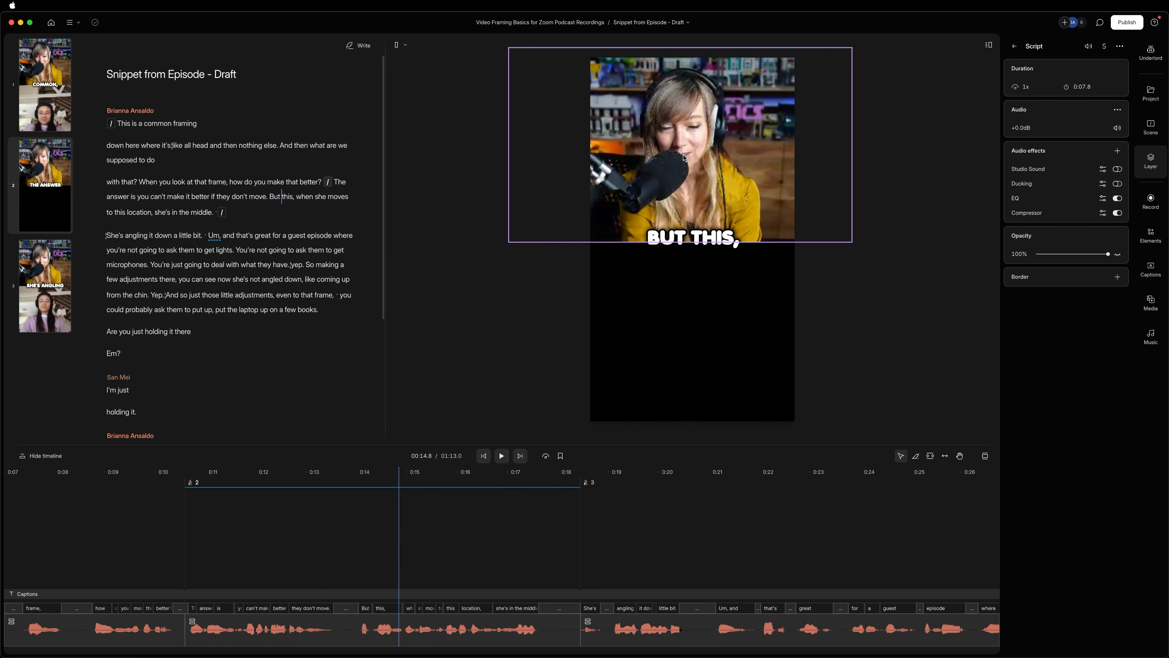
# Position the remaining speaker's video so it fills the whole vertical frame in scene 2.
pyautogui.click(709, 190)
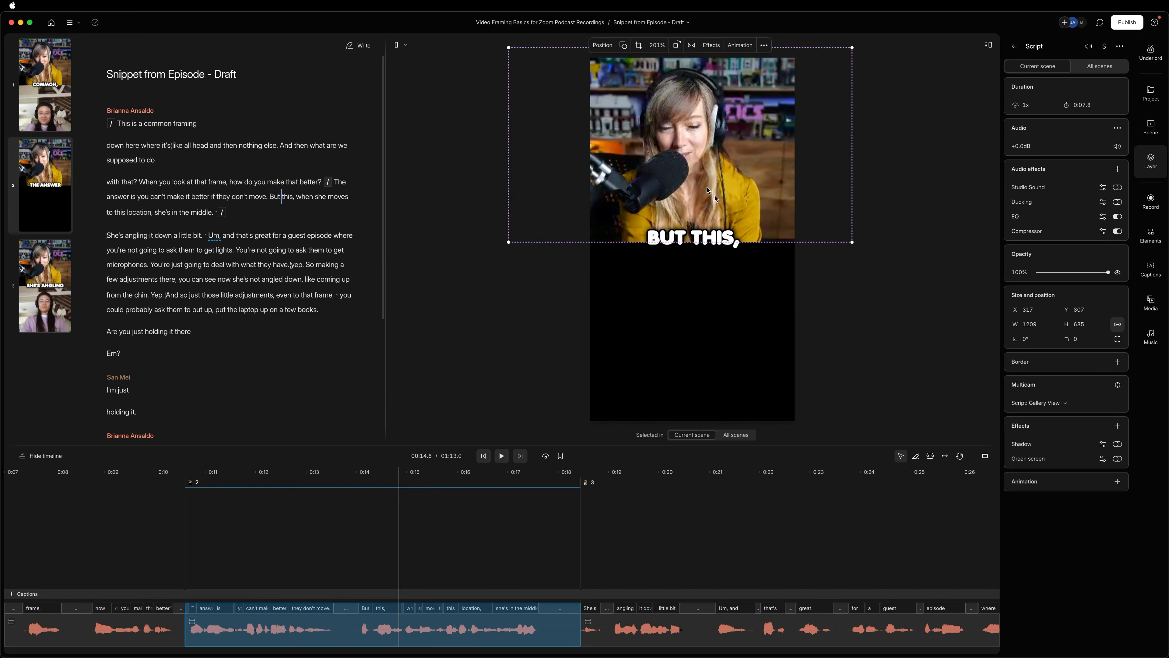
pyautogui.click(604, 46)
pyautogui.click(601, 65)
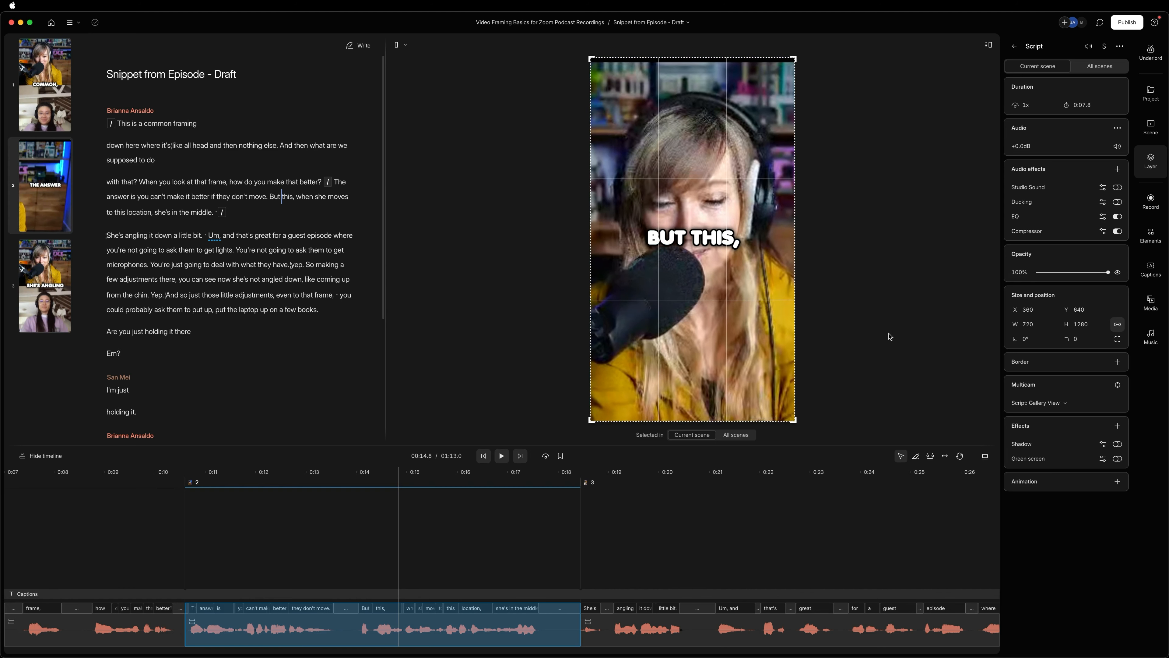
# Crop the dark strip off the top edge of scene 2's video and refit it to the full frame.
pyautogui.click(719, 46)
pyautogui.click(650, 46)
pyautogui.moveTo(678, 63); pyautogui.dragTo(678, 69)
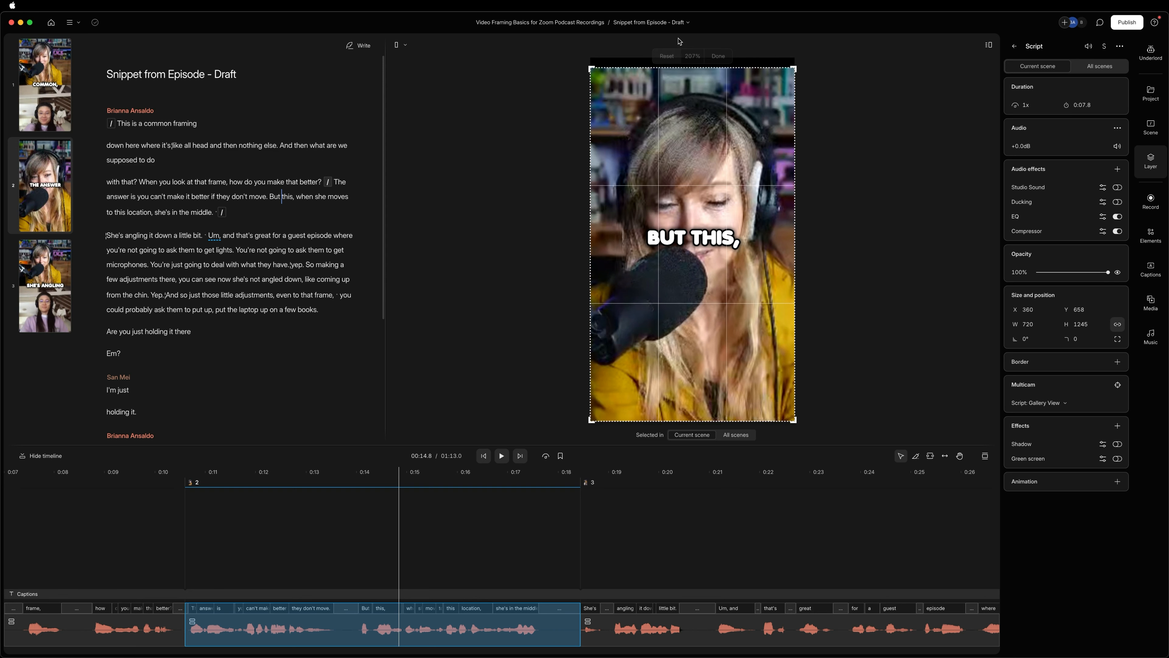
pyautogui.click(712, 57)
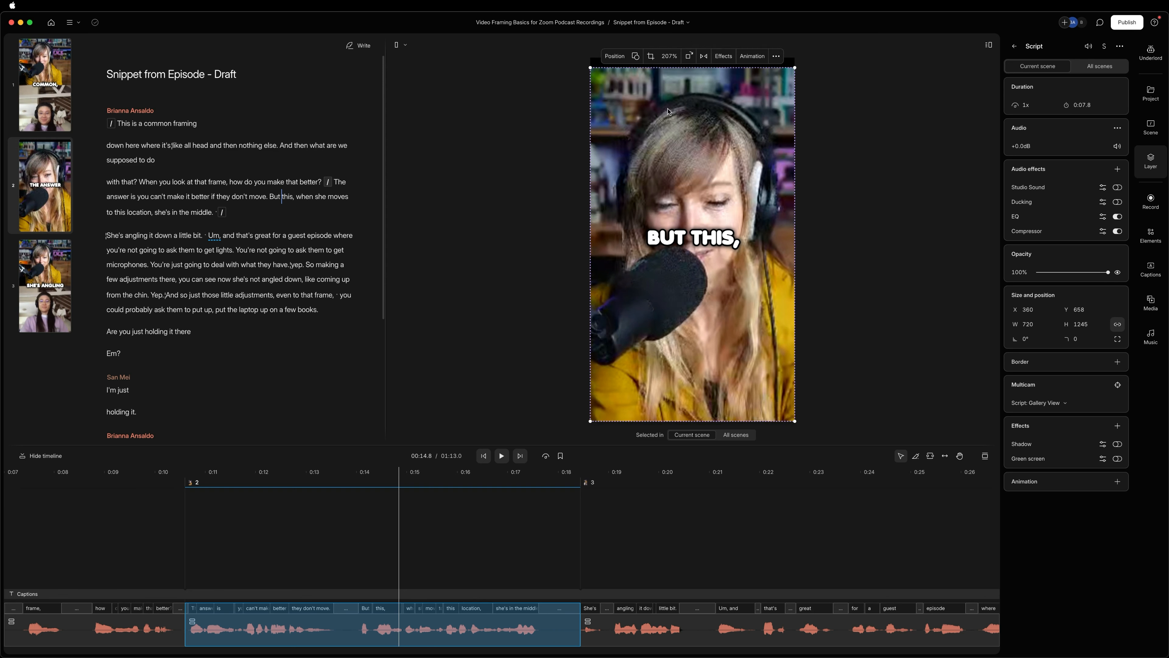
pyautogui.click(614, 57)
pyautogui.click(615, 76)
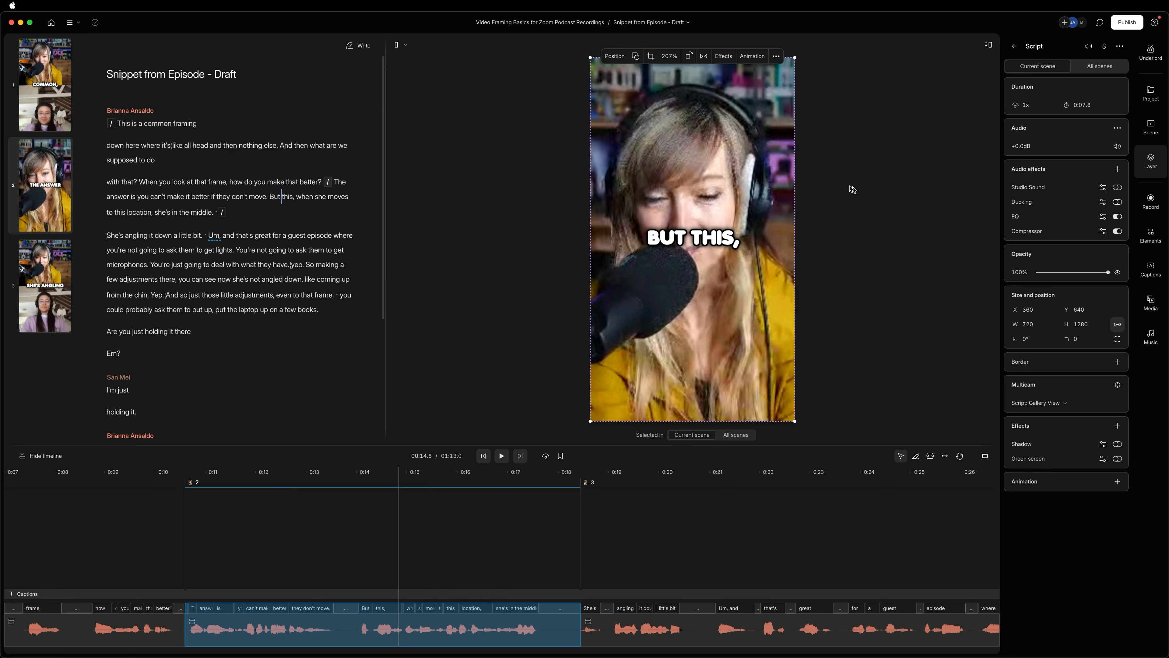
# Move scene 2's captions down below the speaker's face, centred horizontally at about Y 1047.
pyautogui.click(695, 244)
pyautogui.moveTo(696, 244); pyautogui.dragTo(698, 361)
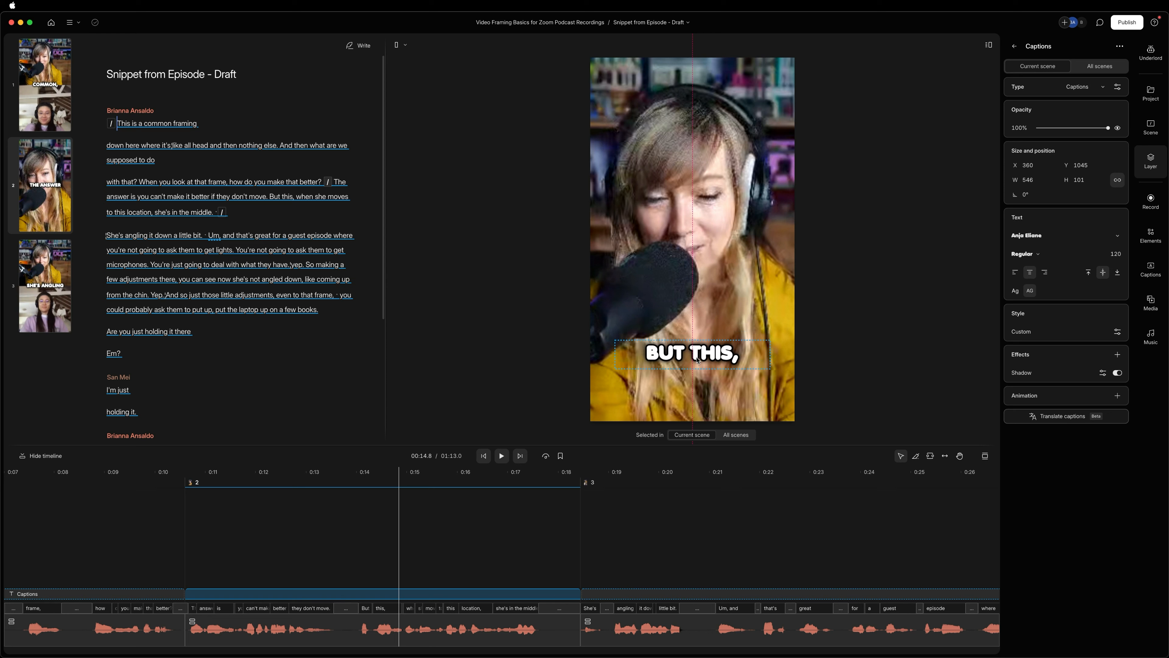
pyautogui.moveTo(698, 361); pyautogui.dragTo(698, 361)
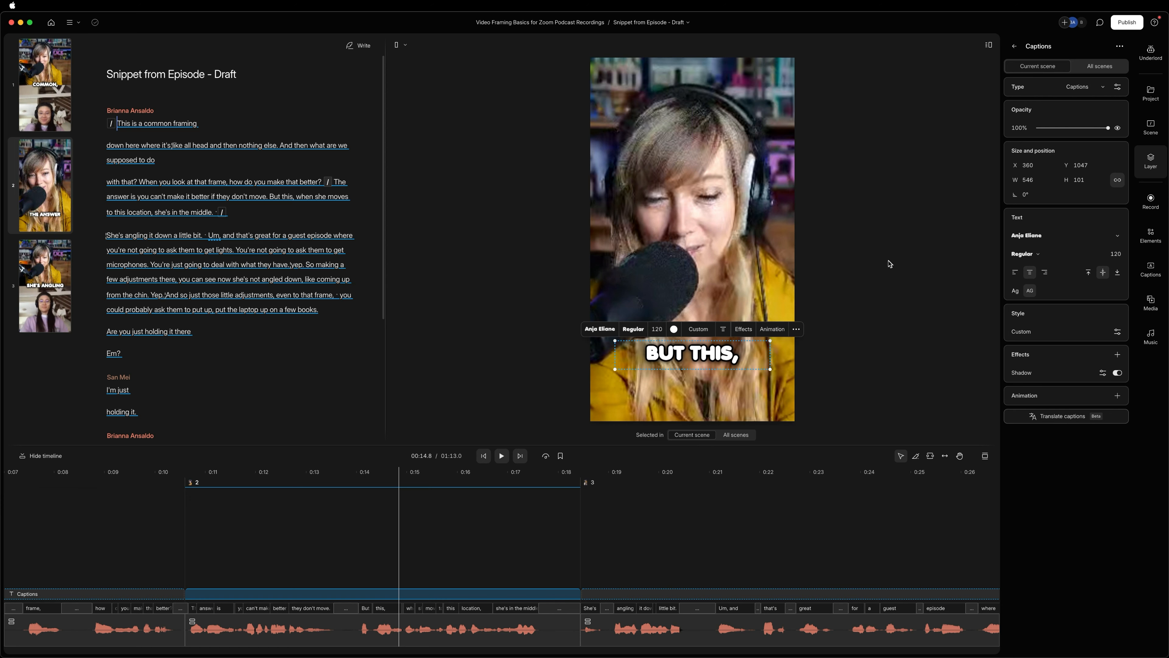
# Play the snippet from the end of scene 1 to check the switch into and out of the full-frame scene.
pyautogui.click(434, 436)
pyautogui.click(59, 506)
pyautogui.press('space')
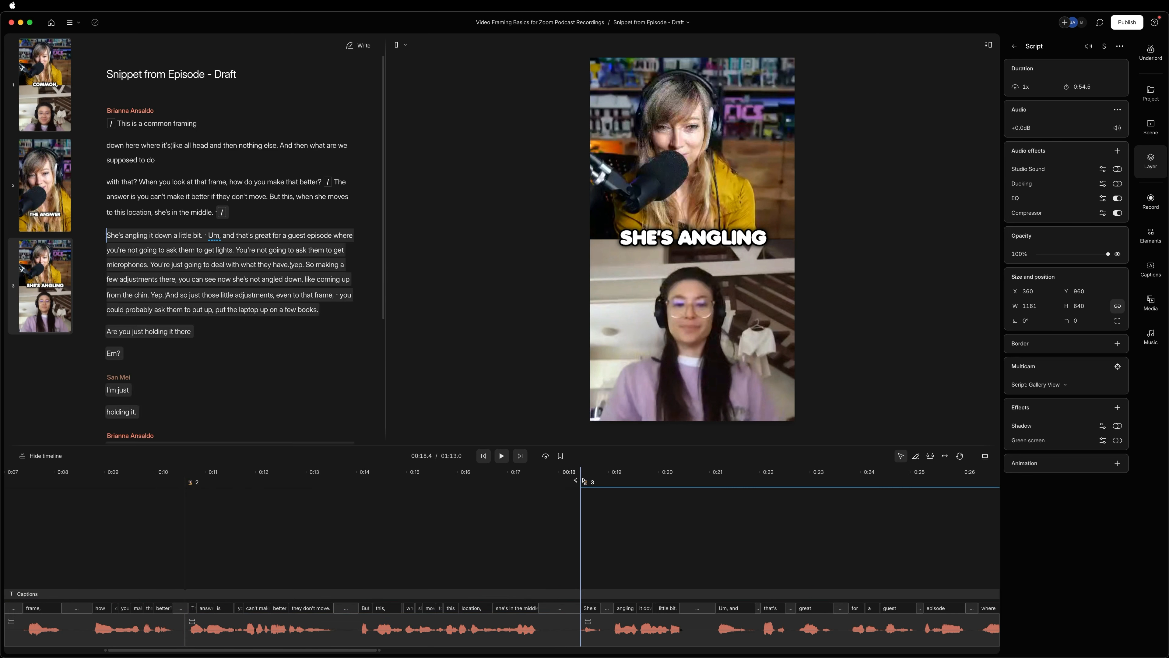
# Move the start of scene 3 earlier to just before "But this, when she moves", and play the new transition.
pyautogui.moveTo(528, 483); pyautogui.dragTo(355, 483)
pyautogui.click(141, 497)
pyautogui.press('space')
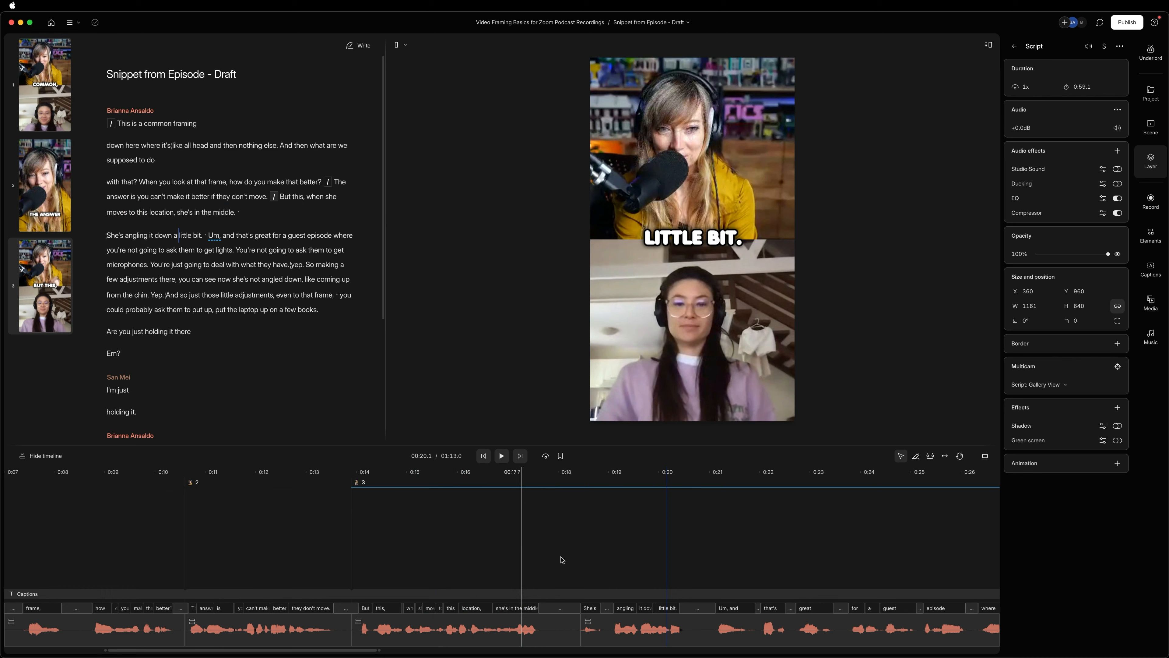
# Review the whole snippet's timeline, comparing the stacked layout of scenes 1 and 3 with the full-frame scene 2.
pyautogui.scroll(-6, 562, 558)
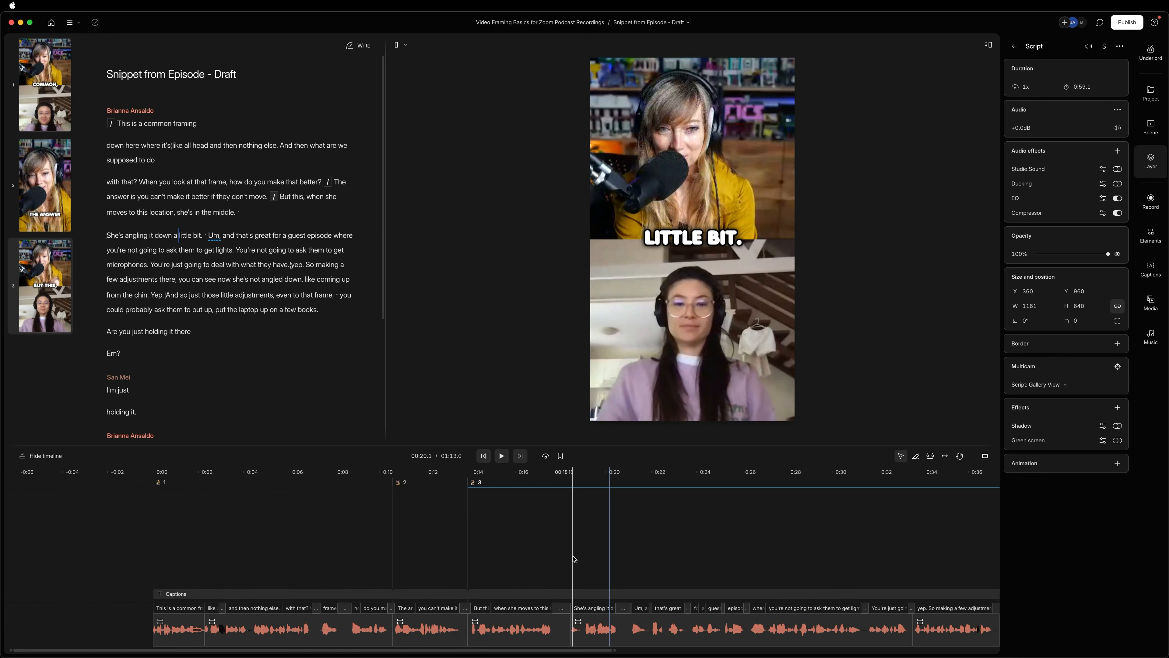
pyautogui.scroll(-4, 574, 559)
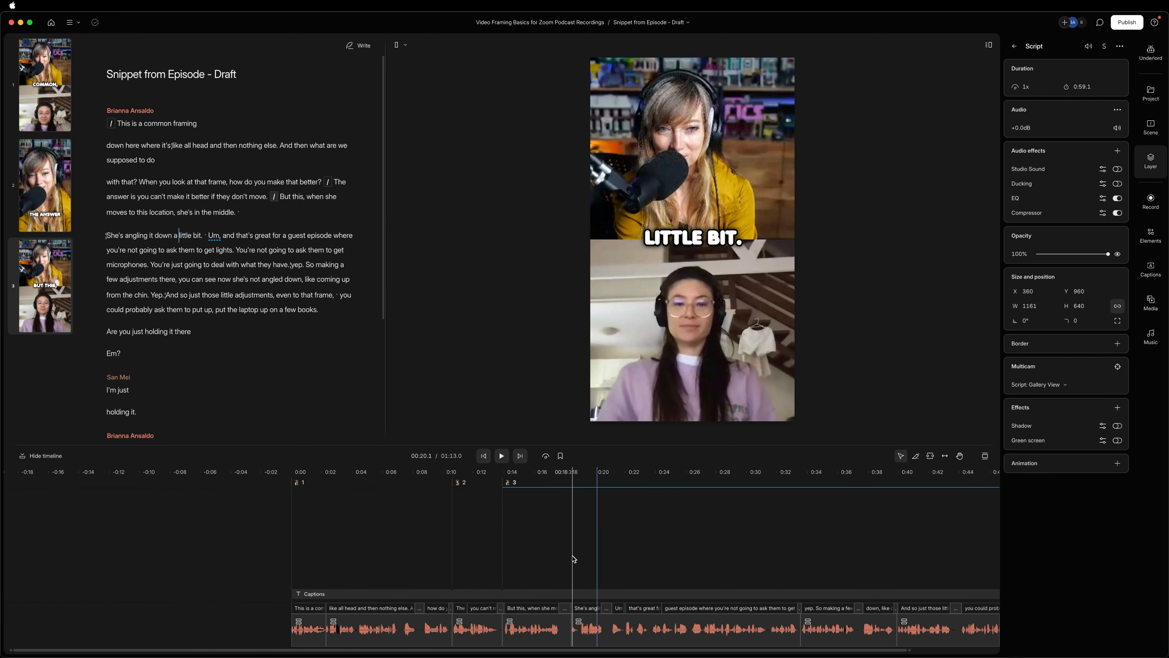
pyautogui.hscroll(5, 580, 566)
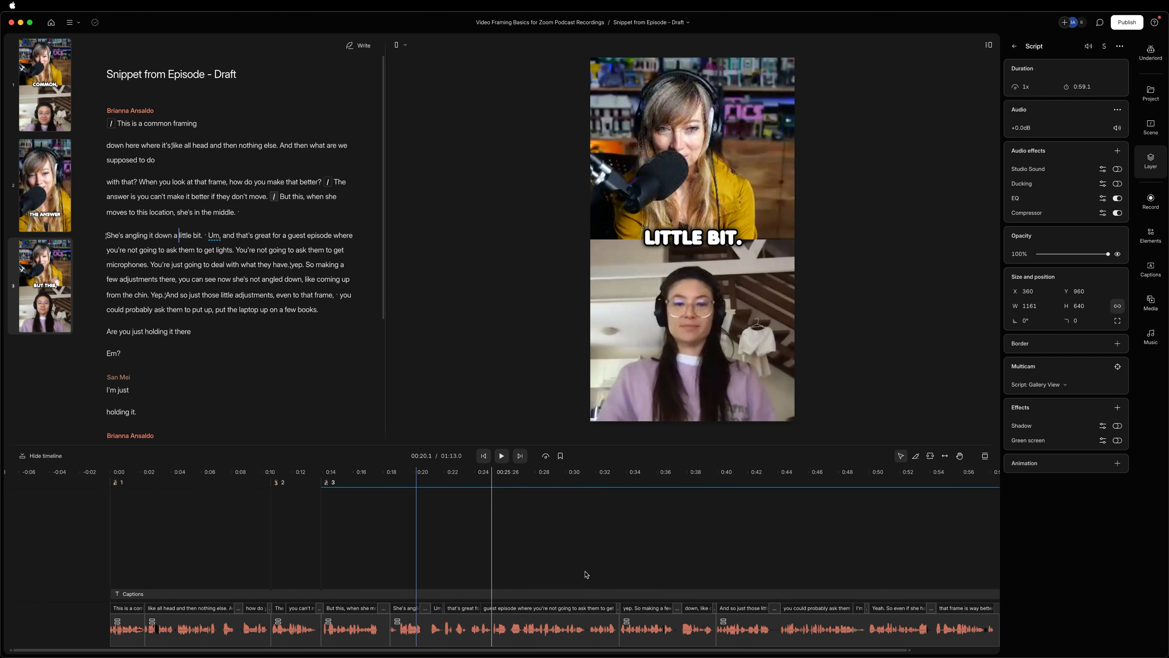
pyautogui.scroll(-3, 586, 574)
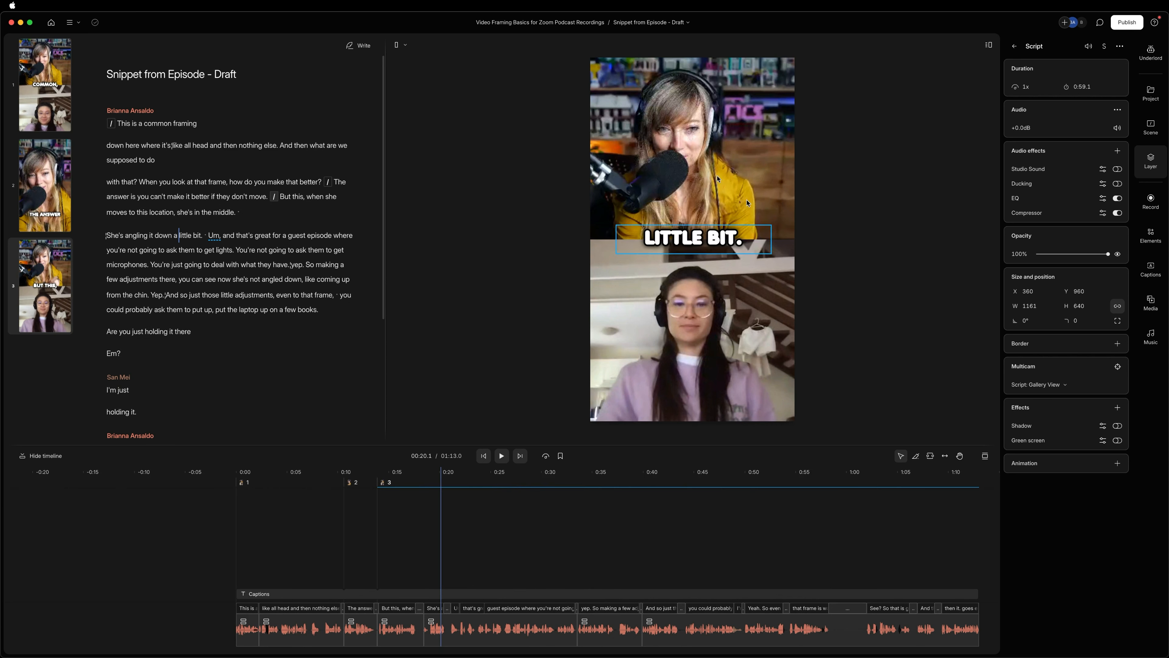
pyautogui.click(354, 530)
pyautogui.hscroll(1, 354, 529)
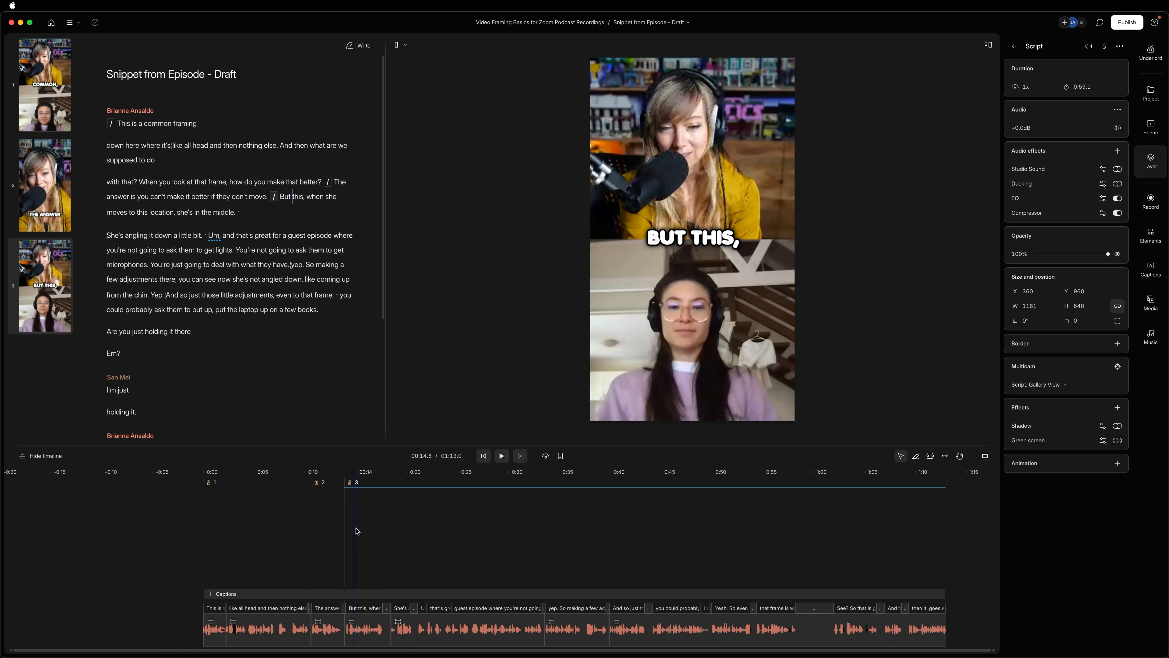
pyautogui.click(324, 514)
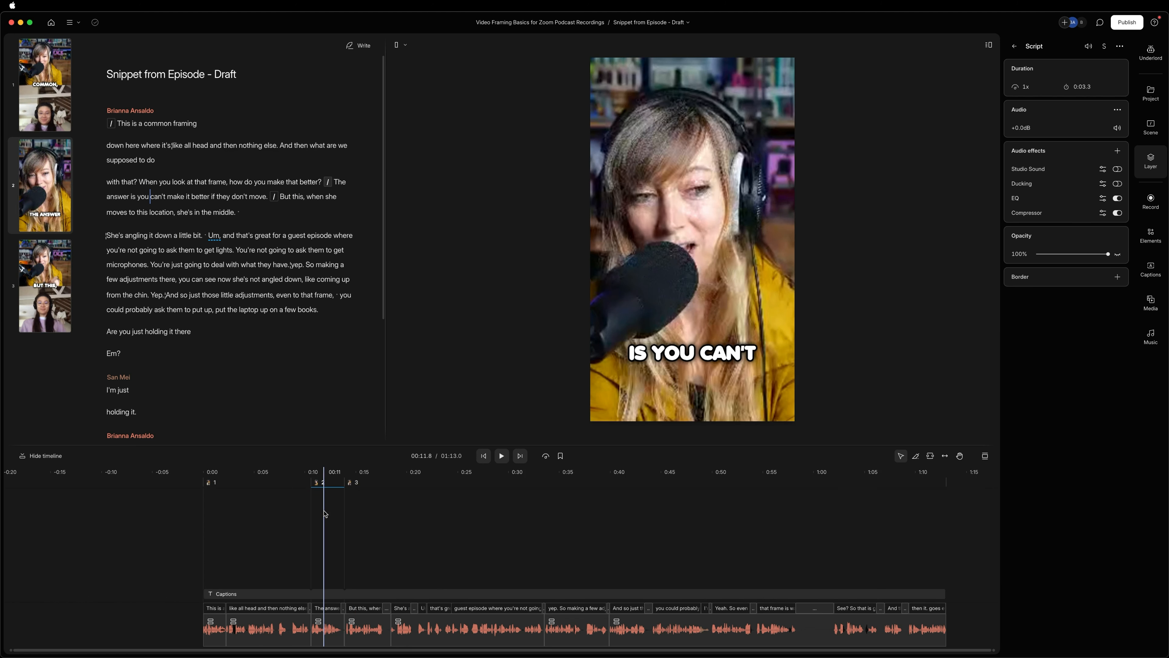
pyautogui.click(250, 522)
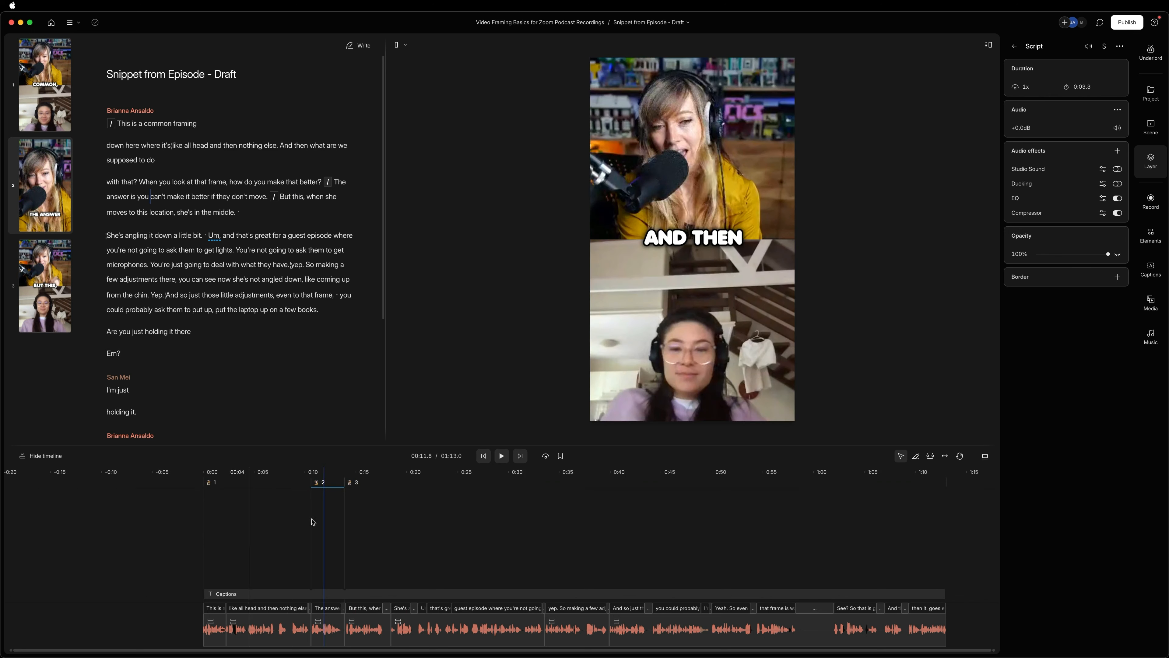
pyautogui.click(321, 514)
pyautogui.click(394, 505)
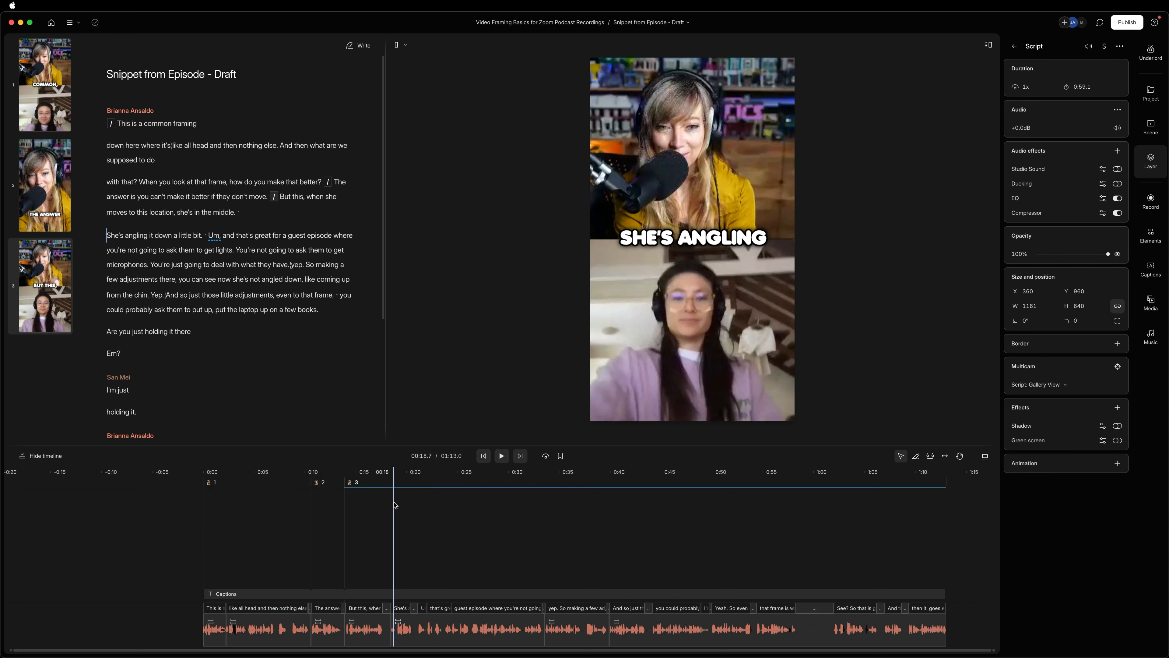
pyautogui.click(323, 503)
pyautogui.click(692, 194)
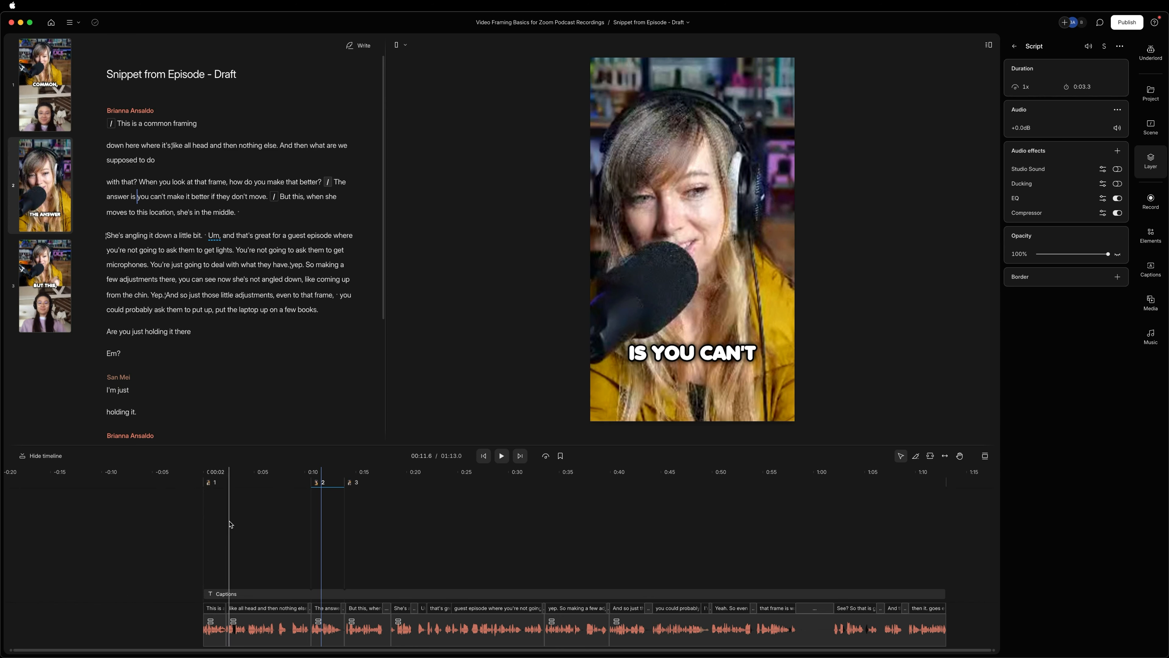
pyautogui.click(422, 510)
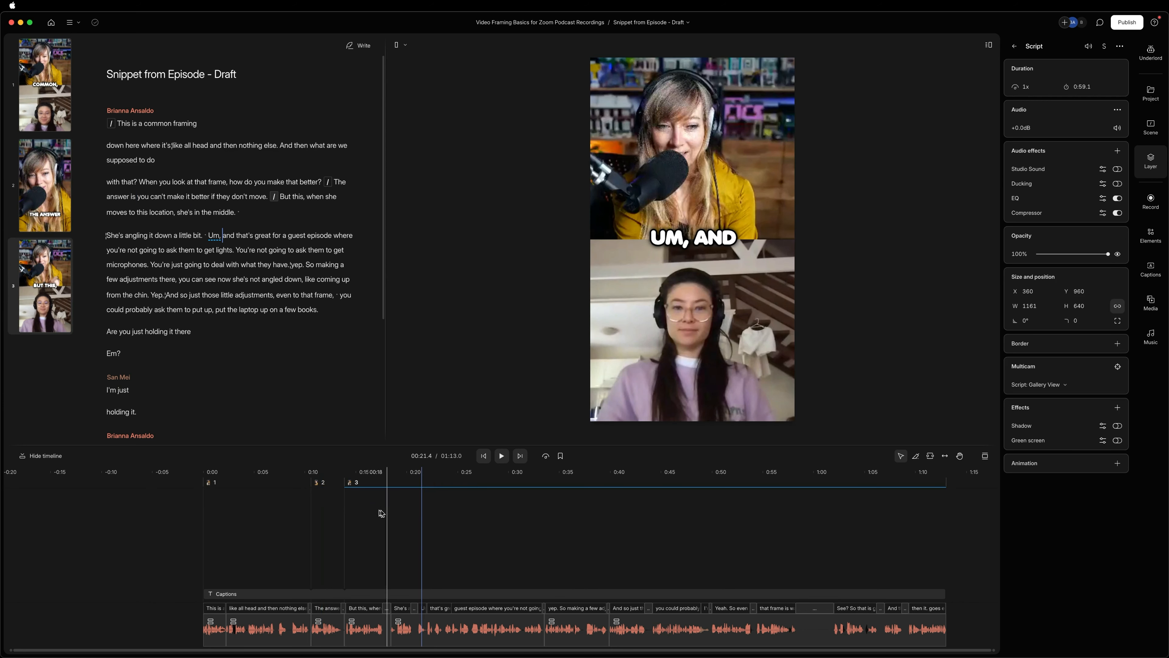
# Spot-check the framing and captions at points in scene 2, scene 1, and early and midway through scene 3.
pyautogui.click(324, 517)
pyautogui.click(251, 516)
pyautogui.click(372, 514)
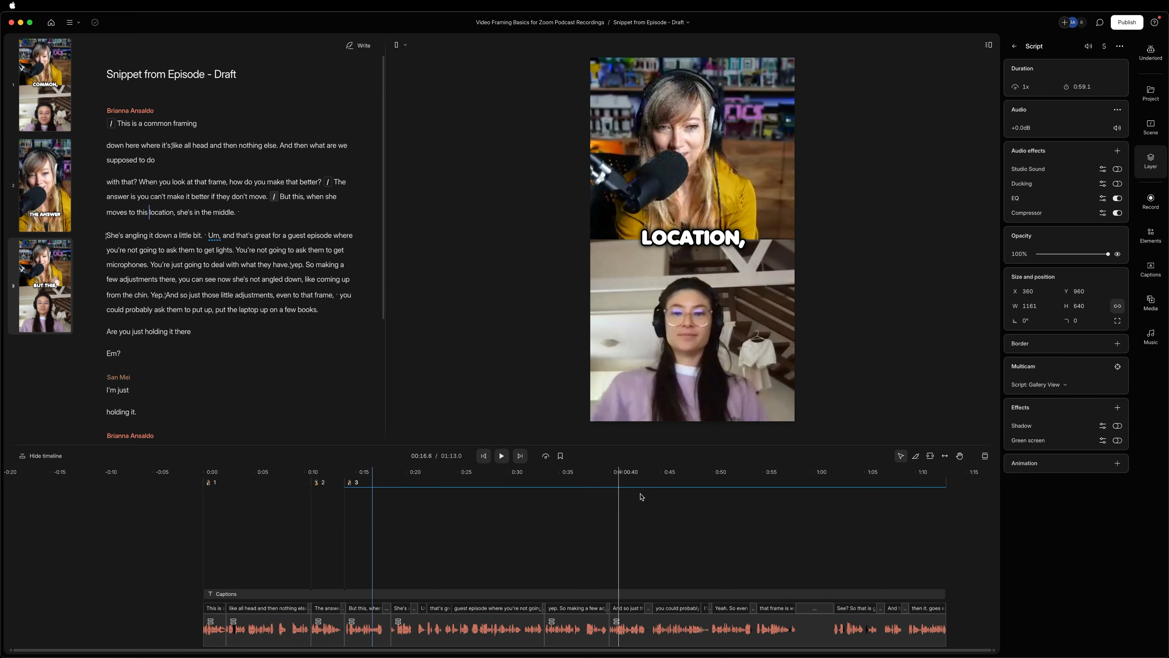
pyautogui.click(678, 497)
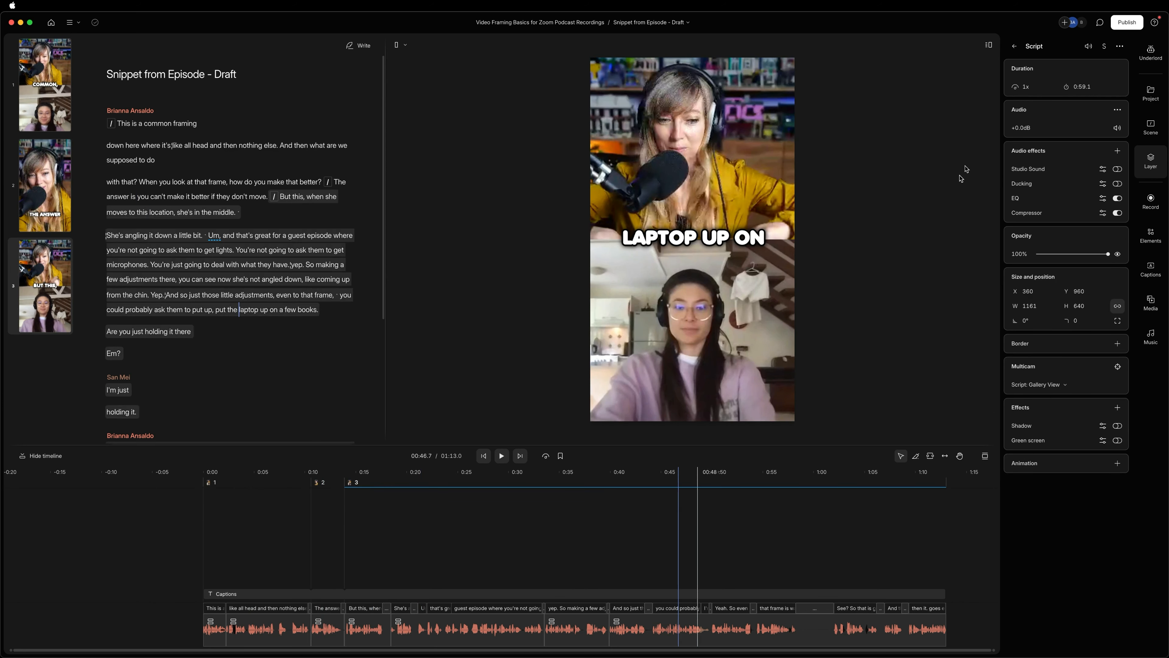
# Set the current composition's video export resolution to Max (720p), and close the export settings without exporting.
pyautogui.click(1135, 26)
pyautogui.click(972, 46)
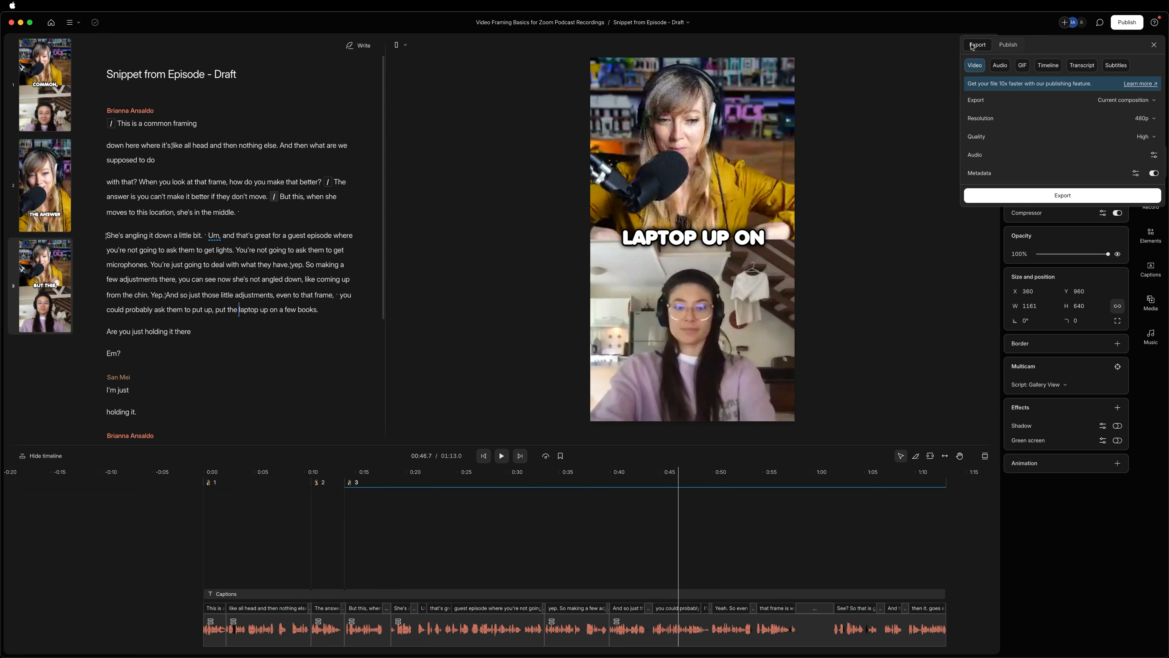
pyautogui.click(1146, 120)
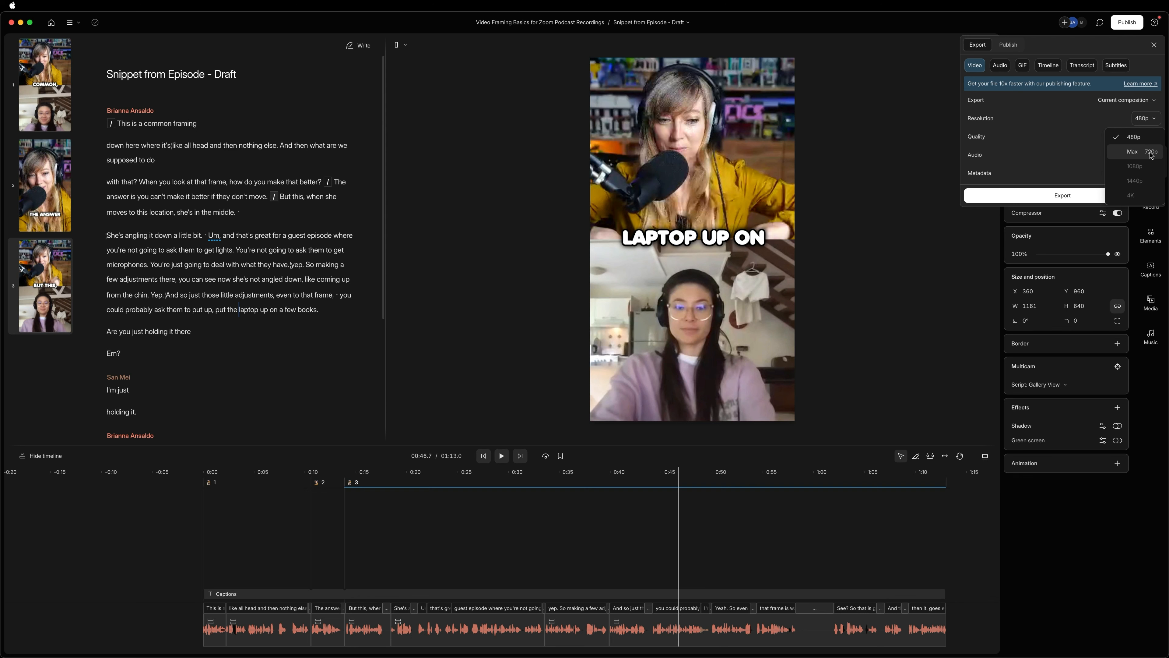
pyautogui.click(1138, 154)
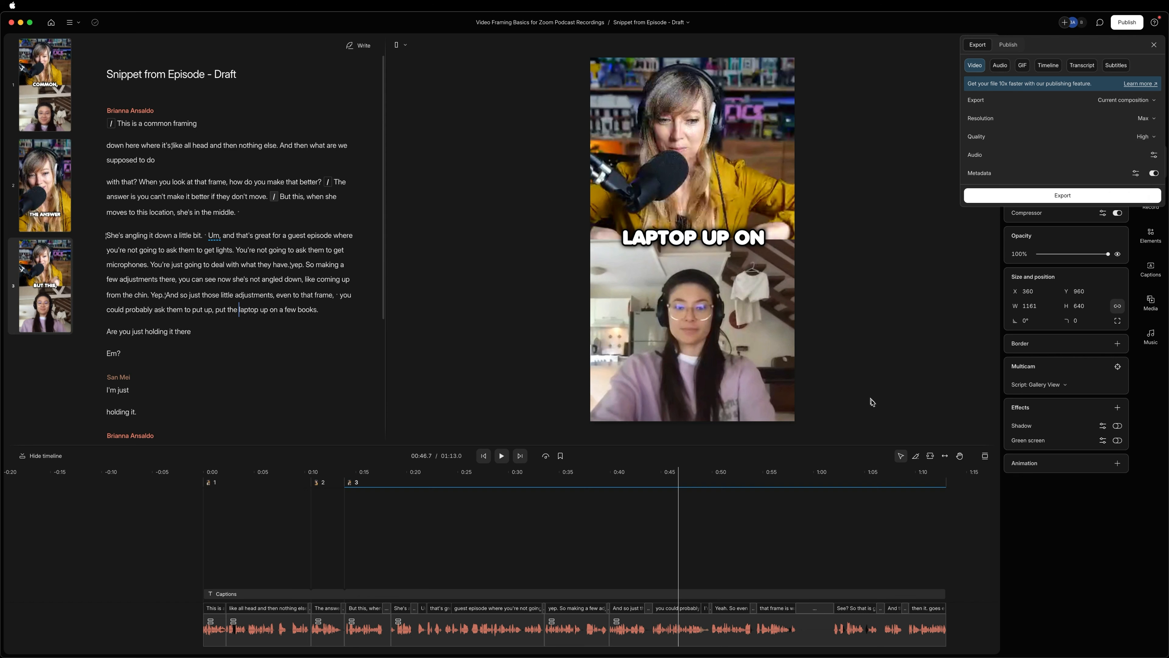
pyautogui.click(1153, 45)
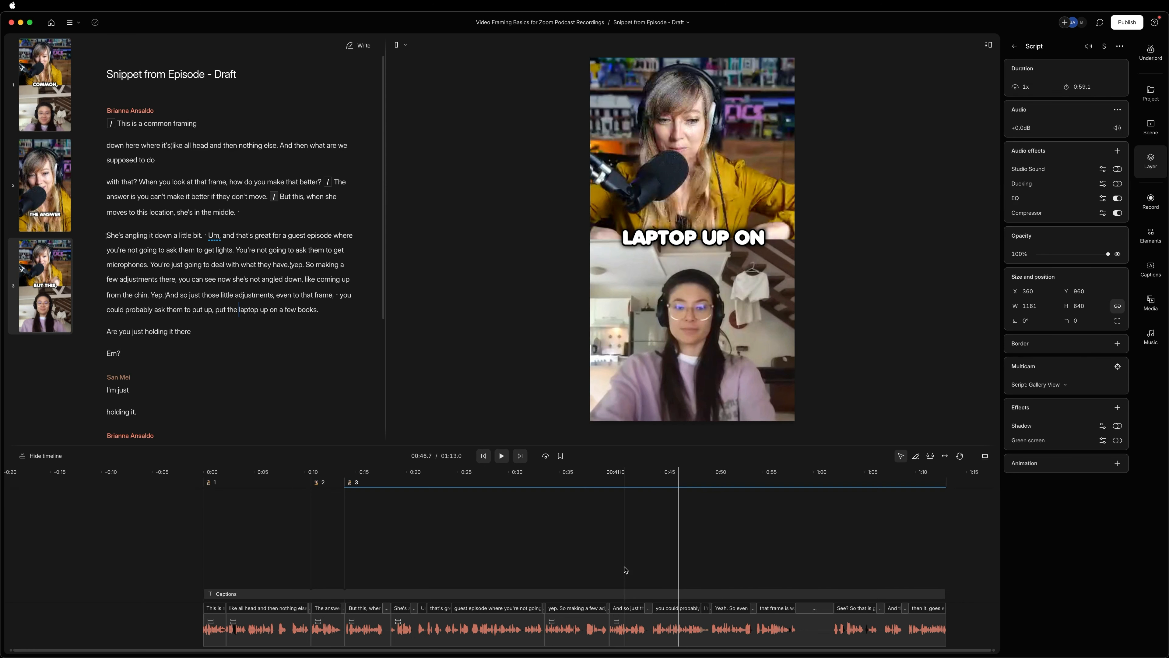